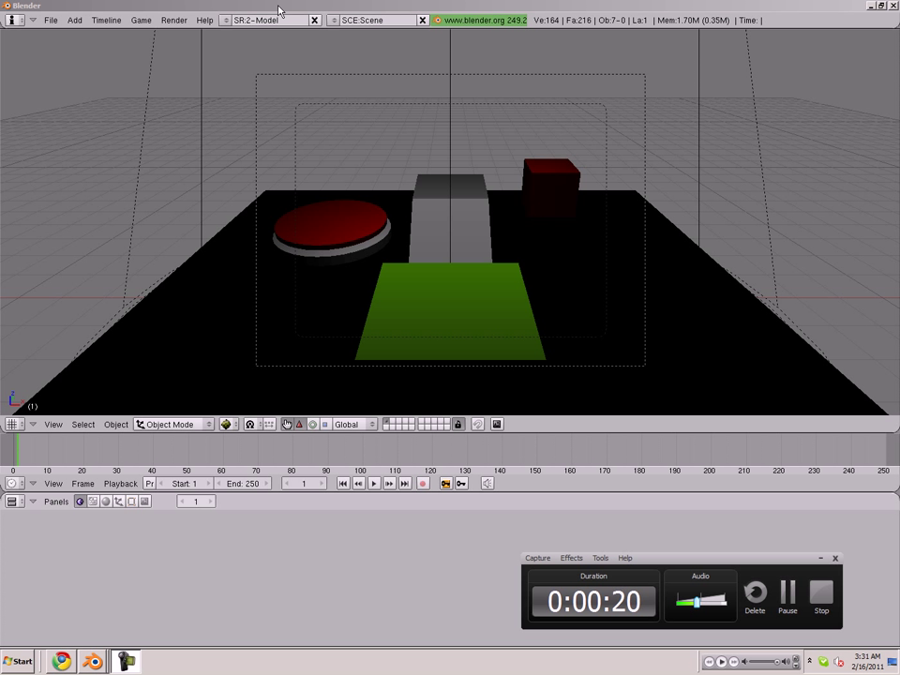
- Delete the small red cube standing on the black platform beside the ramp
right_click(567, 181)
key(x)
click(566, 175)
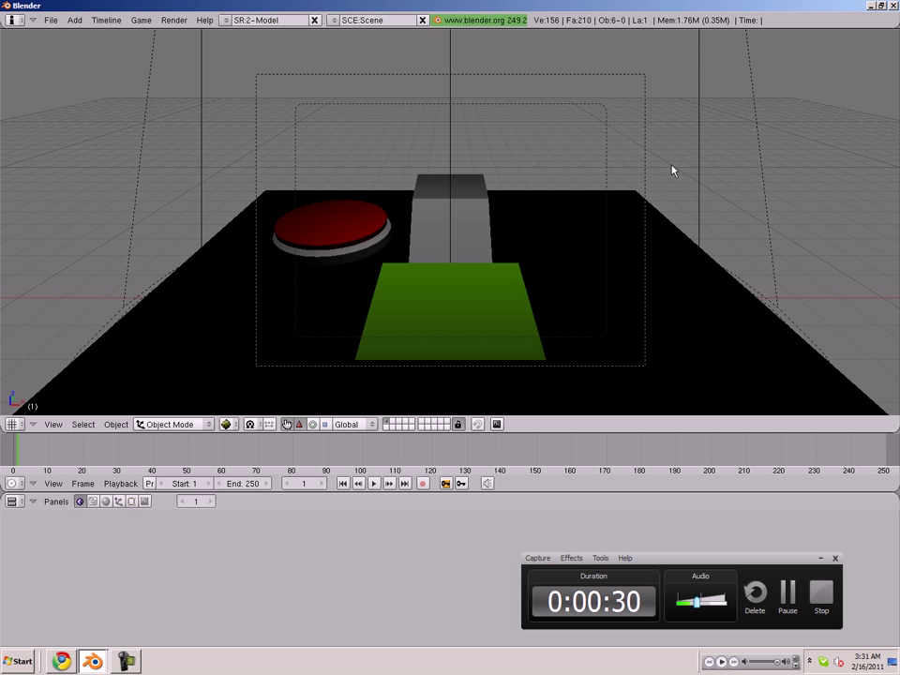
click(820, 558)
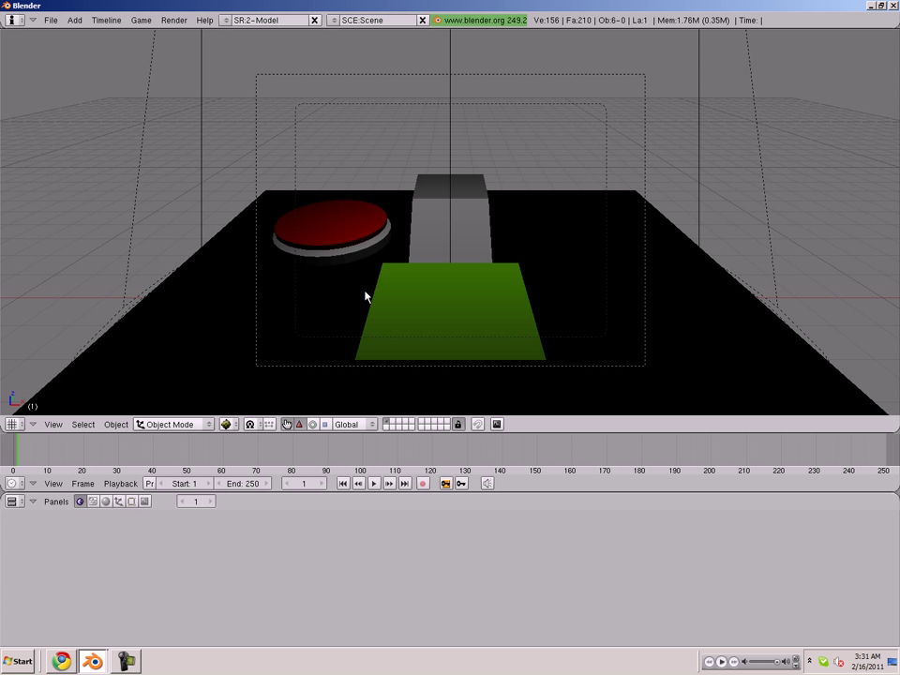
- Flare the base of the red button by scaling up the bottom vertices of its grey cylinder in Edit Mode
scroll(366, 296, up, 1)
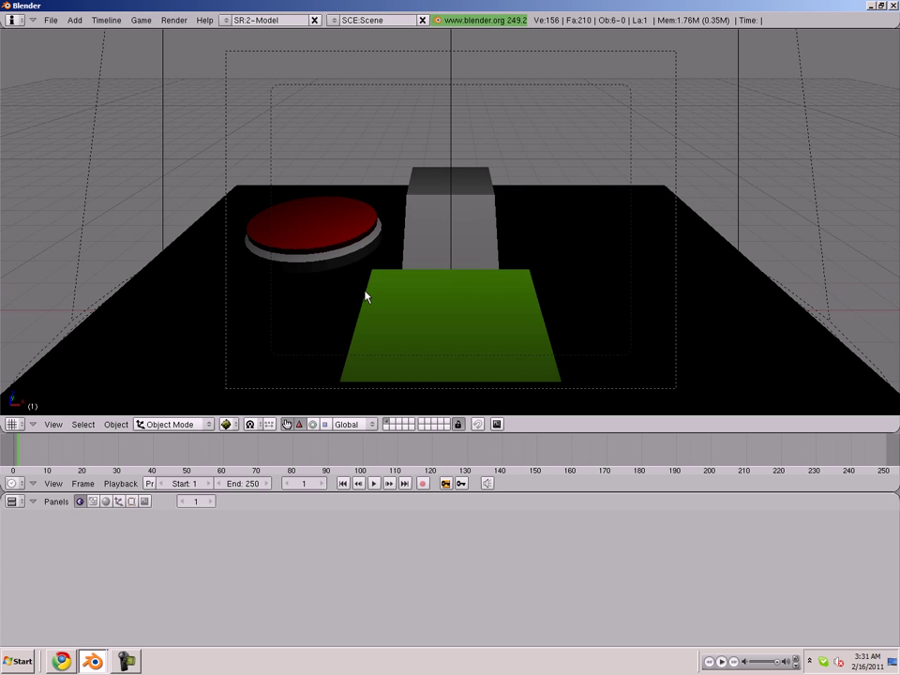
right_click(338, 265)
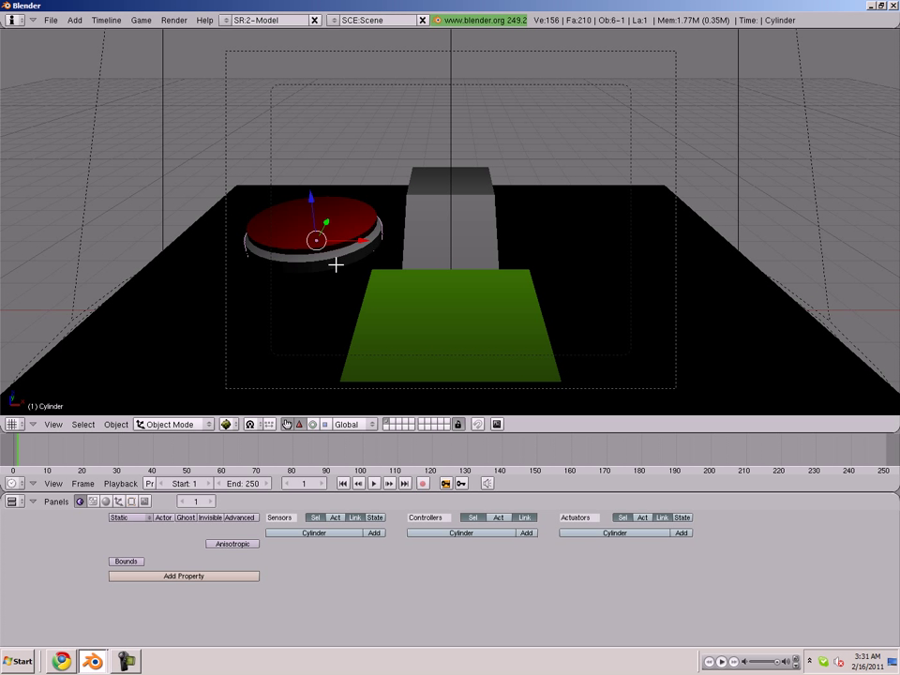
key(Tab)
middle_drag(319, 293, 370, 260)
key(b)
key(b)
drag(374, 263, 322, 262)
right_click(407, 266)
key(s)
click(589, 332)
key(Tab)
key(a)
middle_drag(389, 231, 379, 289)
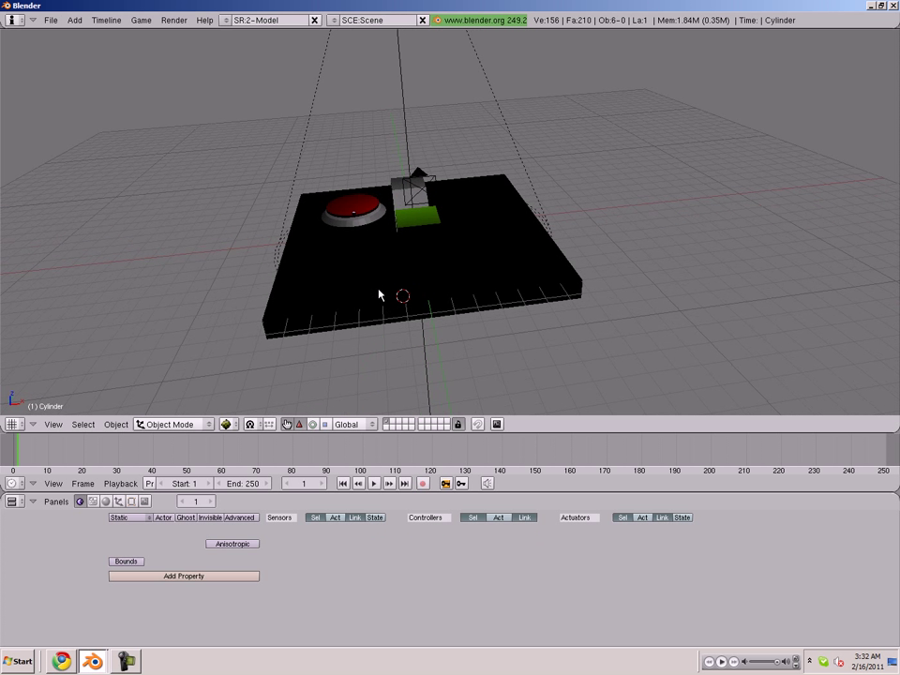
key(KP_0)
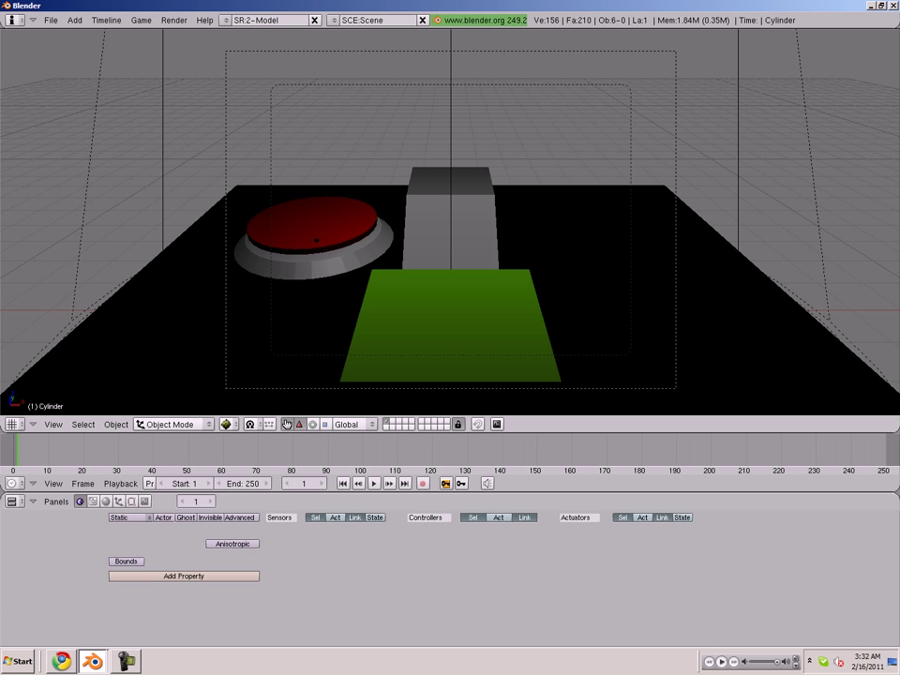
- Run the game and drive the green player cube around the ramp and red button to test the scene
key(p)
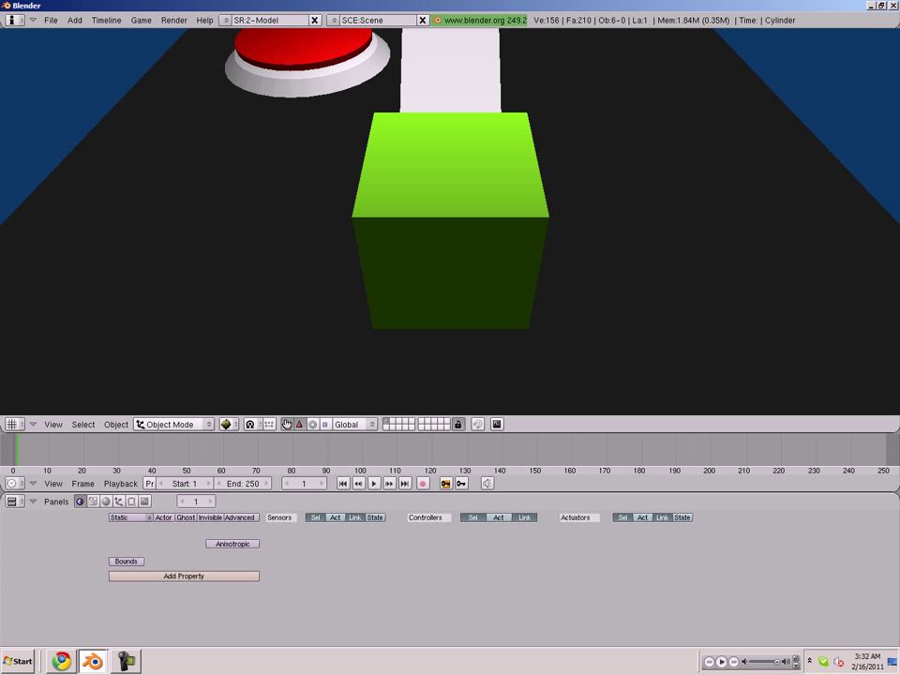
key(Up)
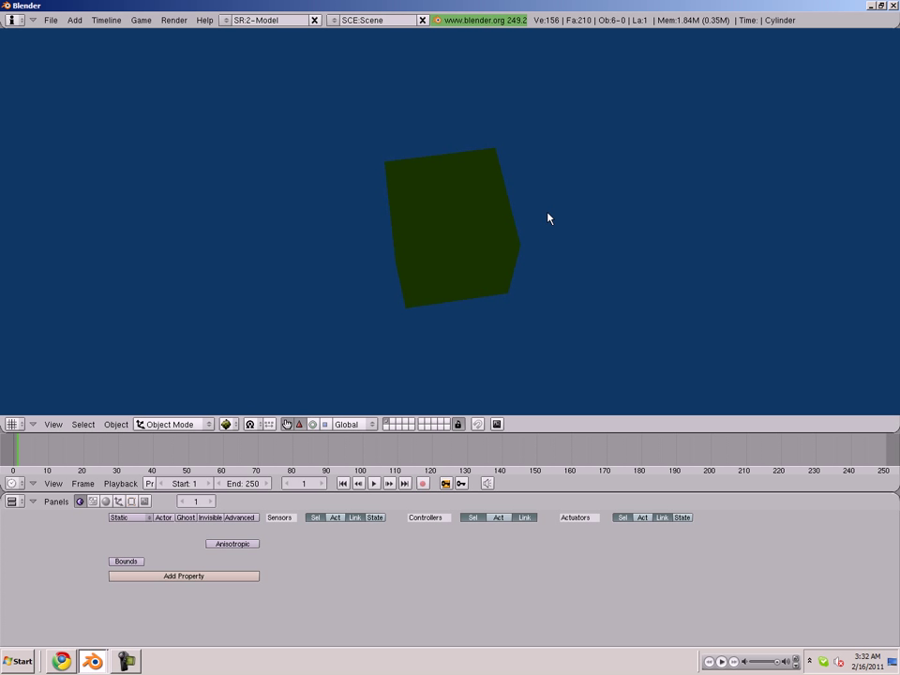
key(Escape)
key(p)
key(Left)
key(Up)
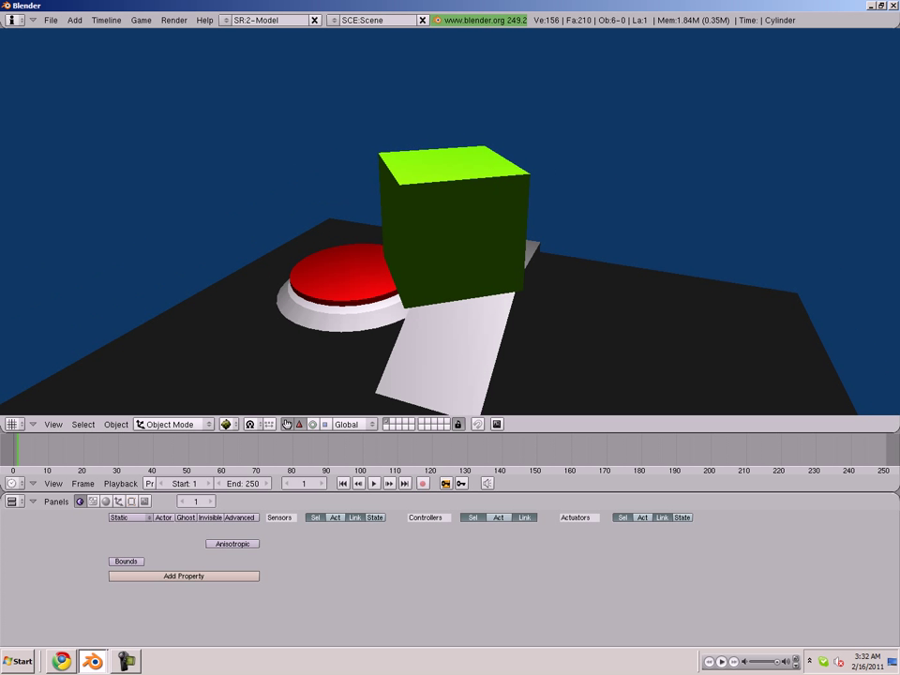
key(Escape)
- Add a cube mesh, scale it down and narrow it along X into a small bar
key(shift+a)
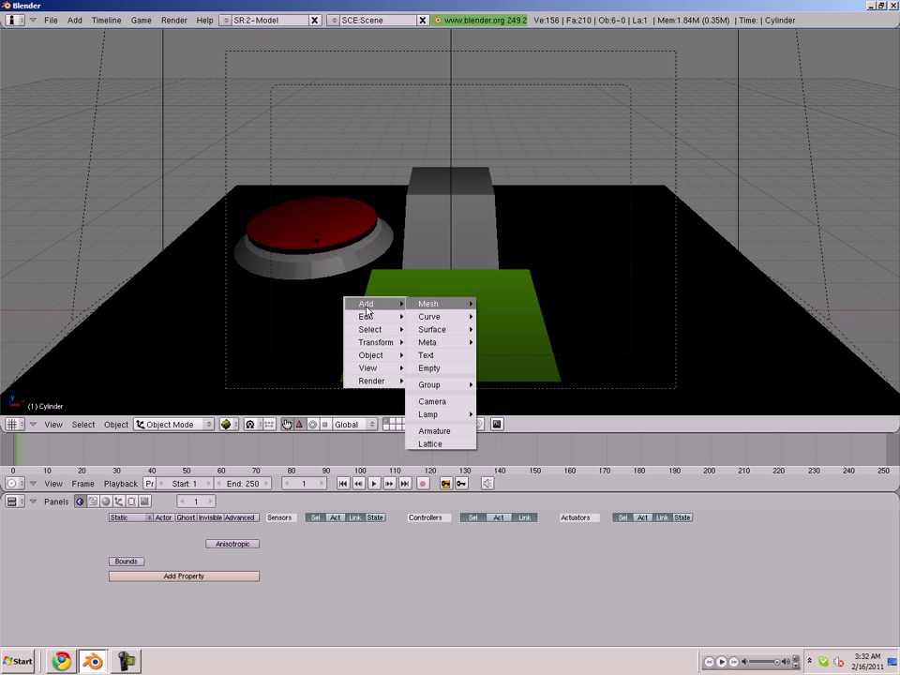
mouse_move(460, 306)
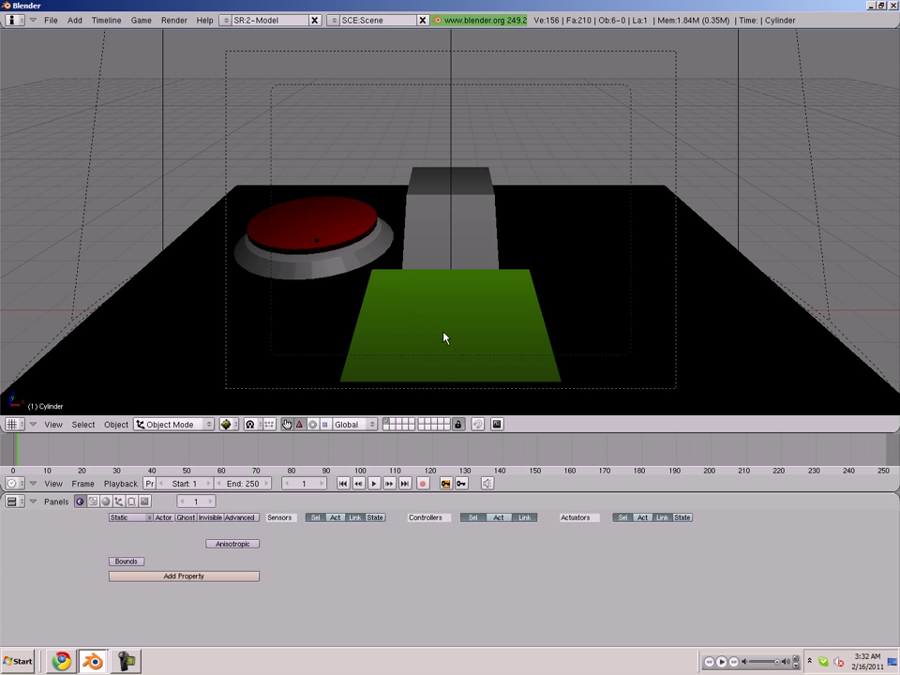
click(523, 318)
middle_drag(572, 309, 399, 334)
key(s)
click(464, 268)
drag(446, 235, 451, 178)
middle_drag(455, 220, 442, 238)
key(s)
key(x)
click(529, 236)
- Shift the bar along X away from the green player cube and adjust its length along Y
key(g)
key(z)
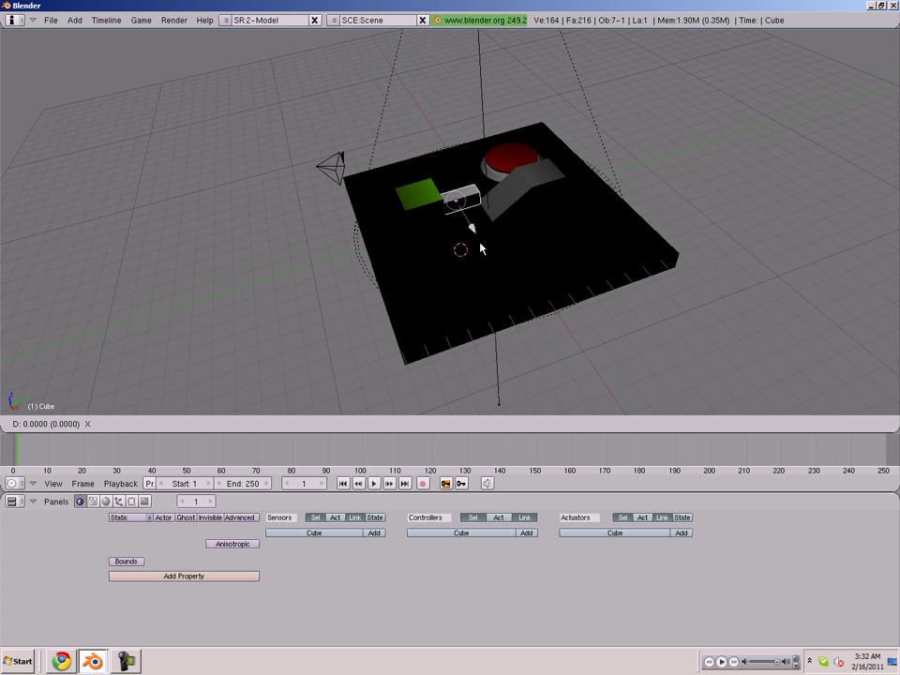
click(481, 251)
key(s)
key(y)
click(502, 267)
key(g)
key(x)
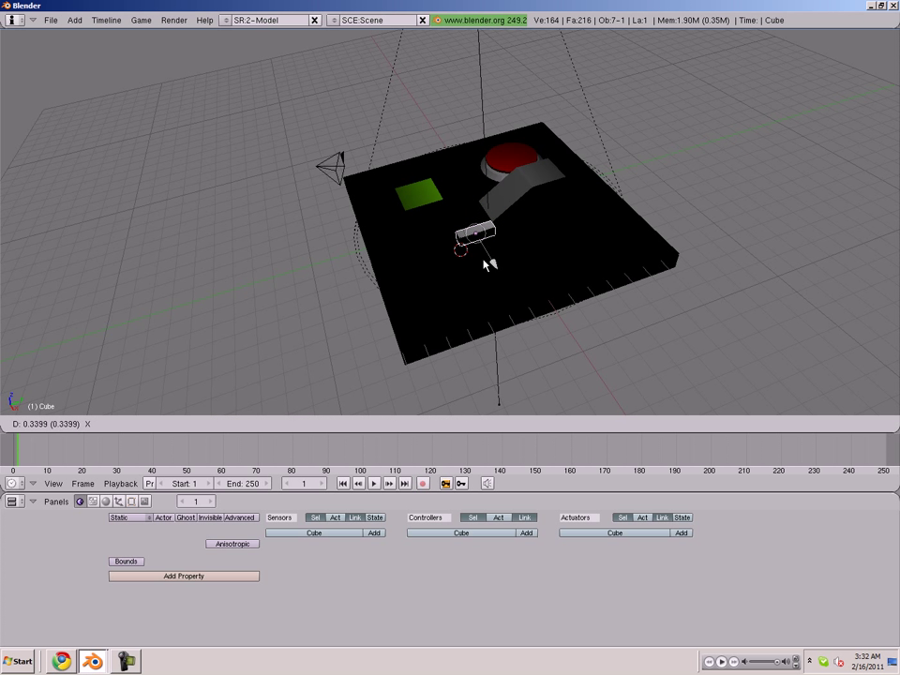
click(480, 248)
- Raise the bar above the platform along Z and shift it along X to sit beside the player cube
middle_drag(422, 262, 446, 282)
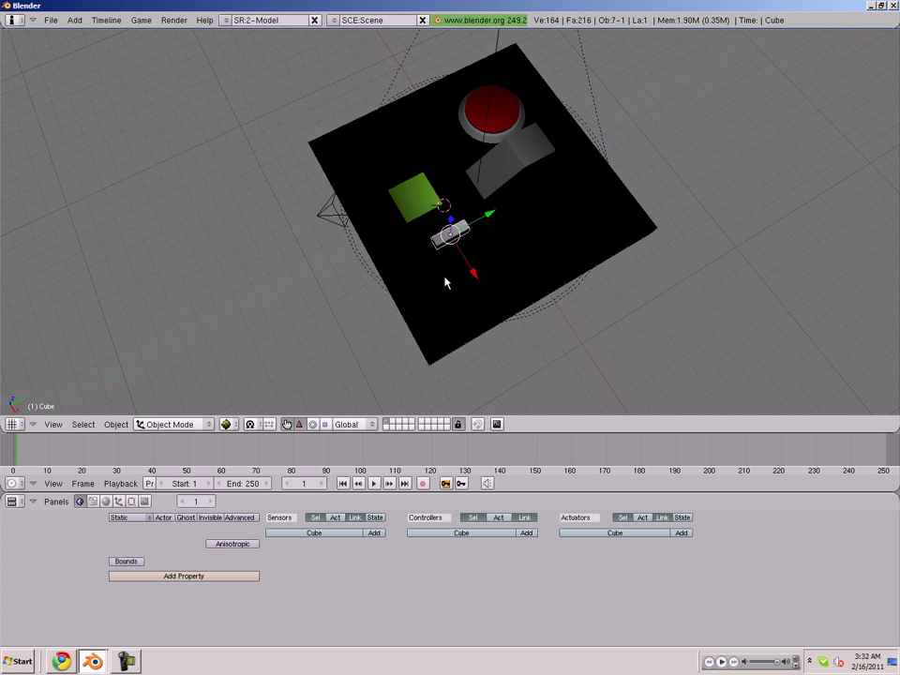
middle_drag(445, 225, 450, 125)
key(g)
key(z)
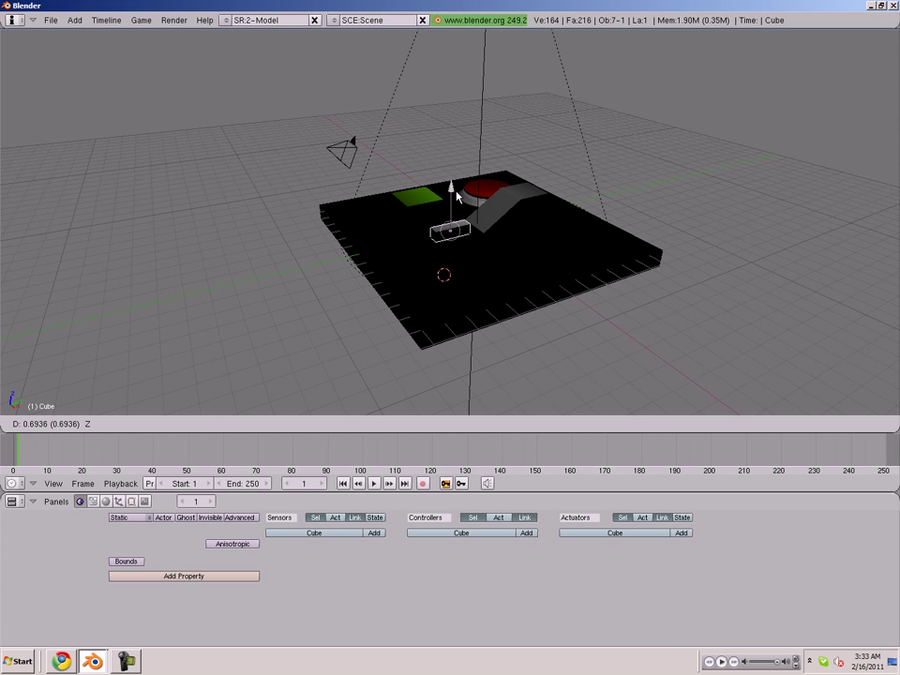
click(496, 275)
middle_drag(516, 276, 494, 227)
key(g)
key(x)
click(486, 233)
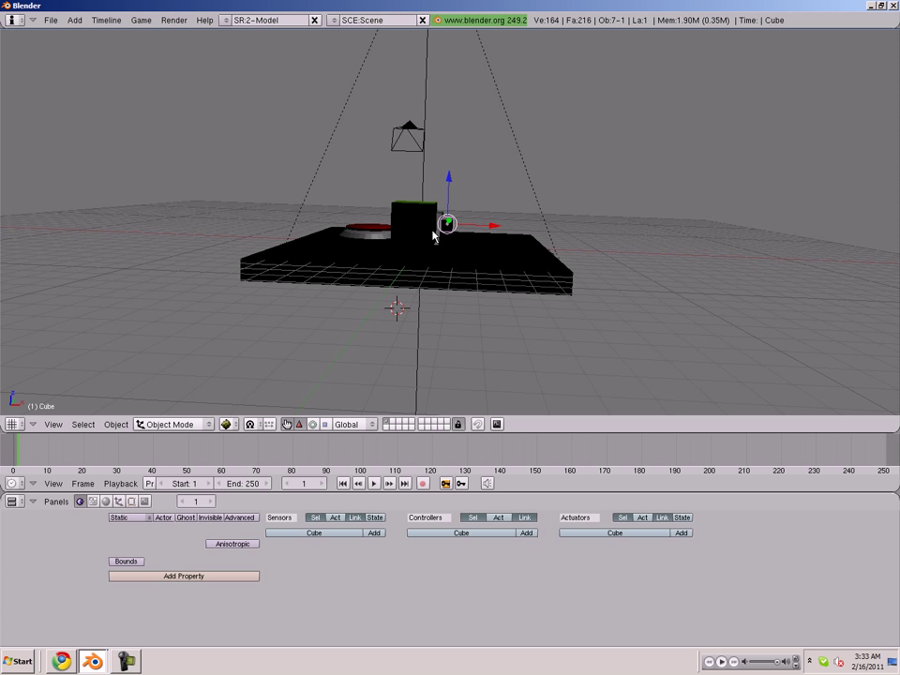
- Resize the bar and position it close against the player cube's side as a gun barrel, checking from the camera view
key(KP_0)
key(s)
click(620, 360)
key(g)
key(x)
drag(620, 343, 624, 343)
drag(565, 317, 559, 293)
drag(613, 330, 616, 330)
click(614, 375)
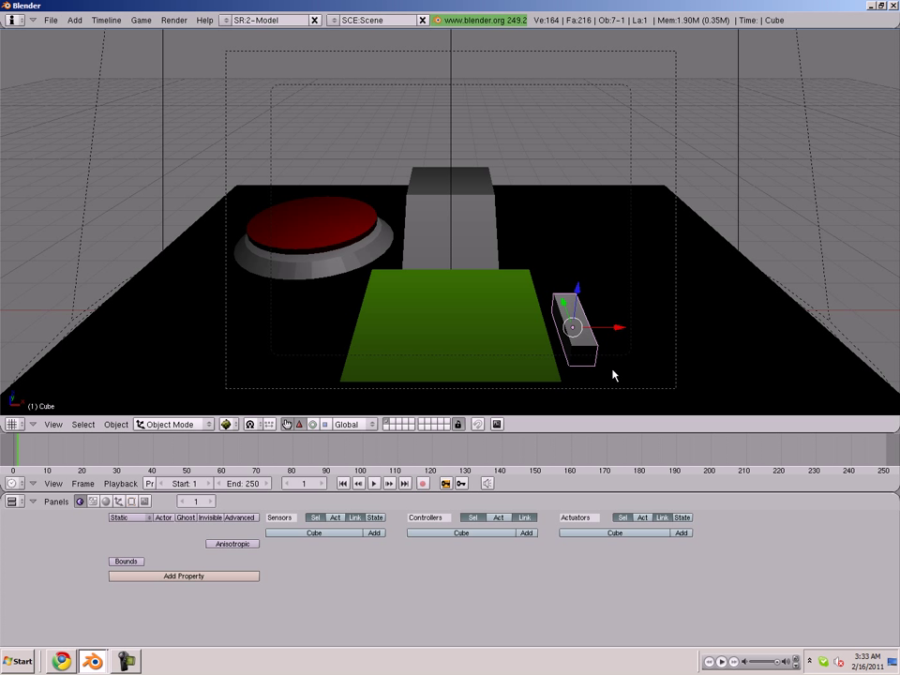
- Duplicate the bar's mesh in Edit Mode, rotate the copy 90° about X, shrink it and place it under the rear end as a grip
key(Tab)
key(shift+d)
text(rx90)
key(Return)
key(s)
click(605, 338)
key(g)
key(y)
click(564, 328)
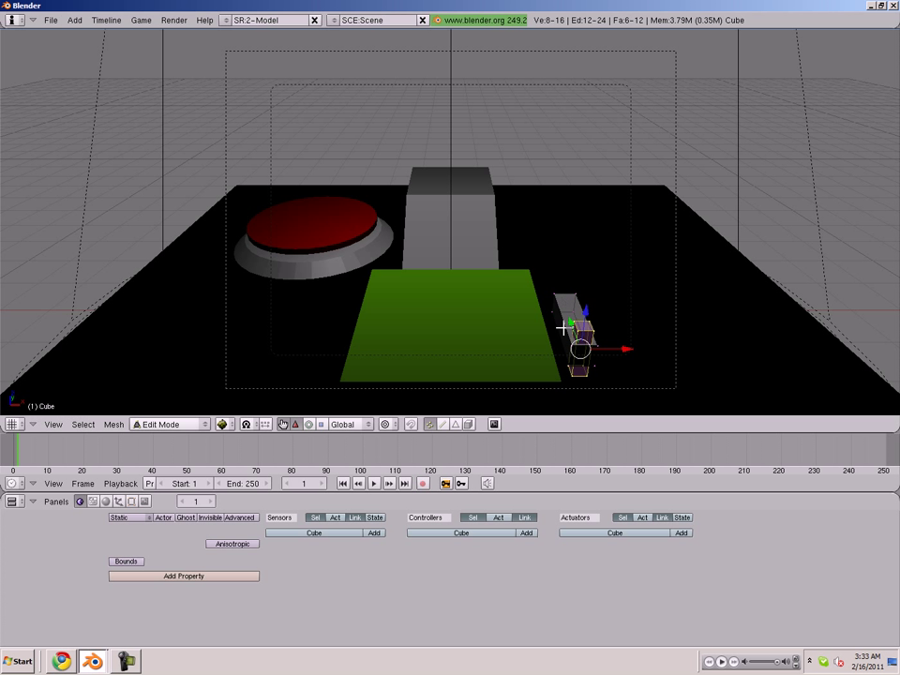
key(g)
key(z)
click(596, 370)
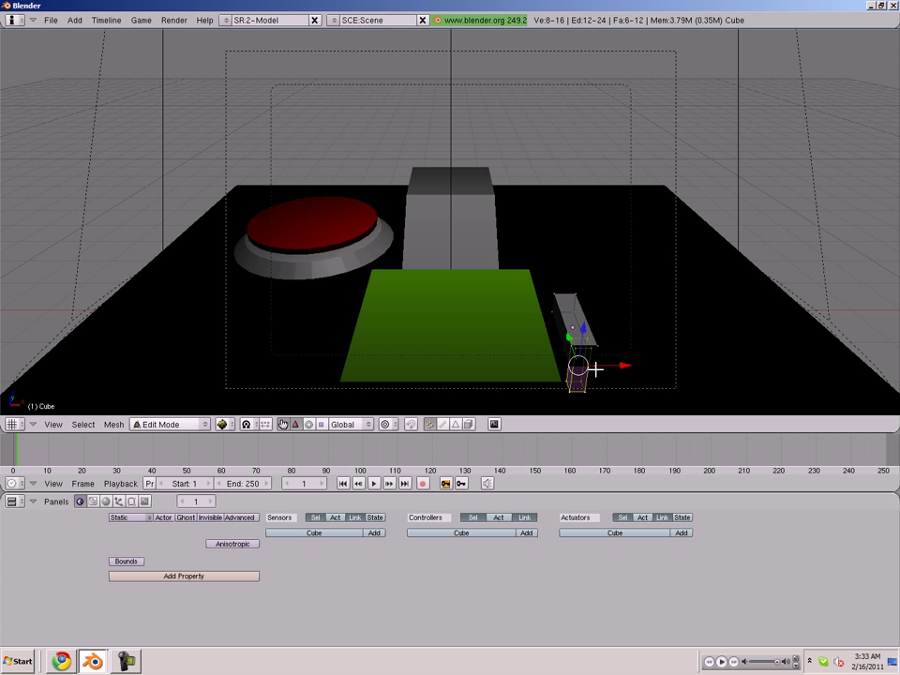
key(Tab)
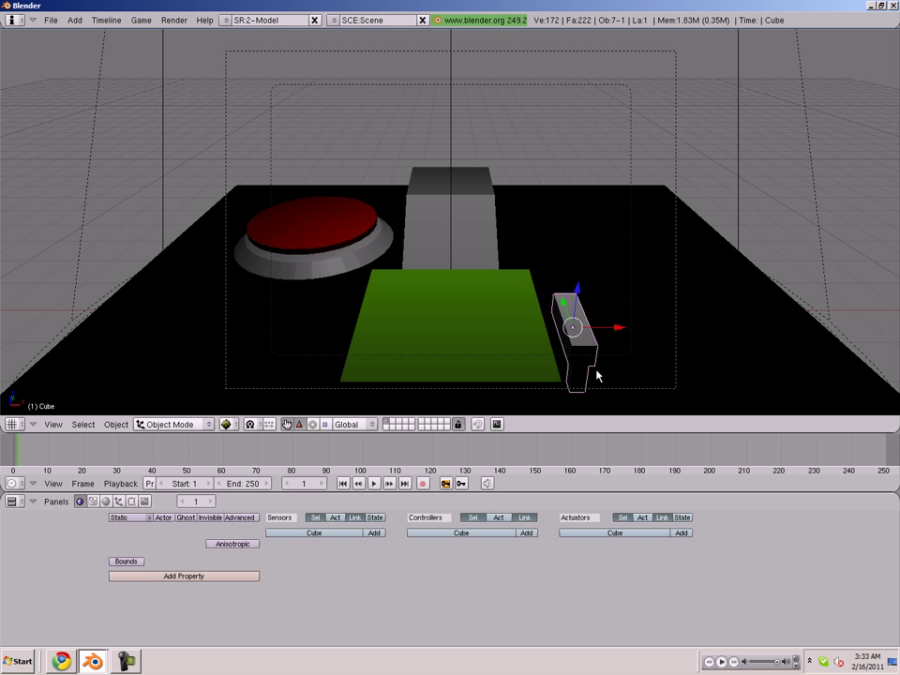
- Parent the gun object to the green Player cube
right_click(493, 332)
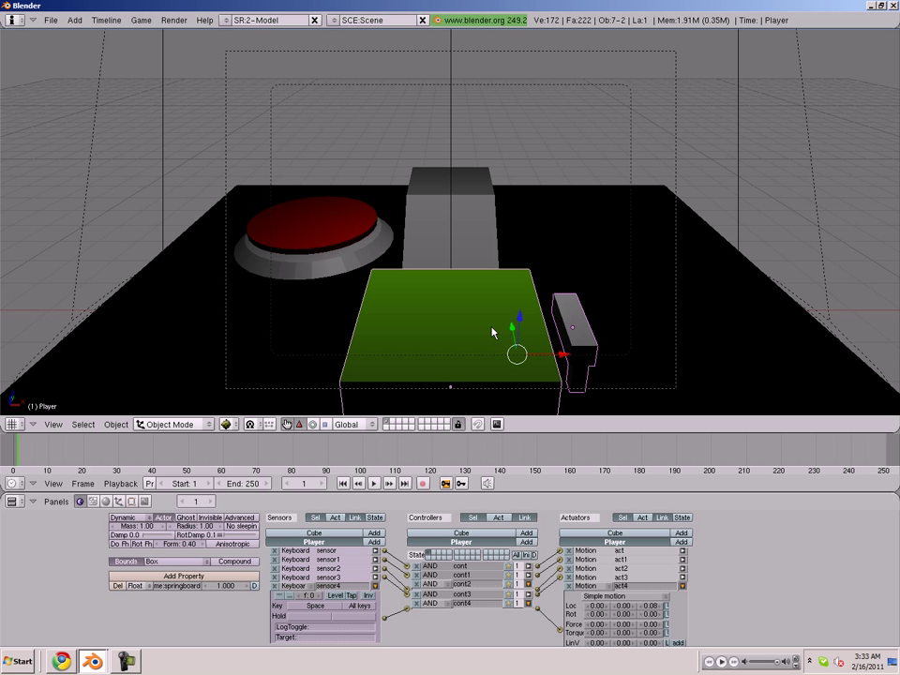
key(ctrl+p)
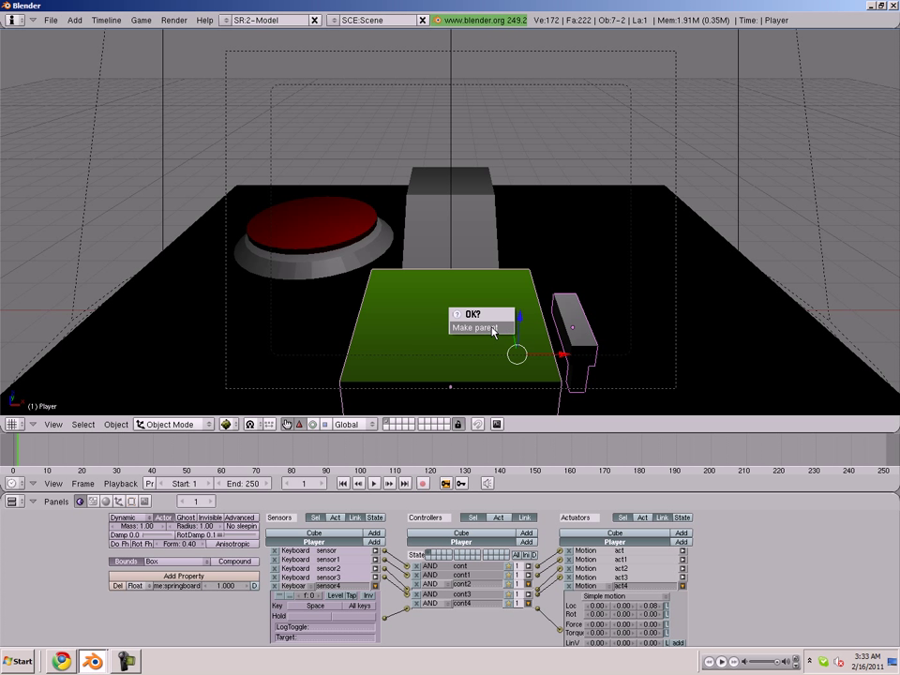
click(492, 333)
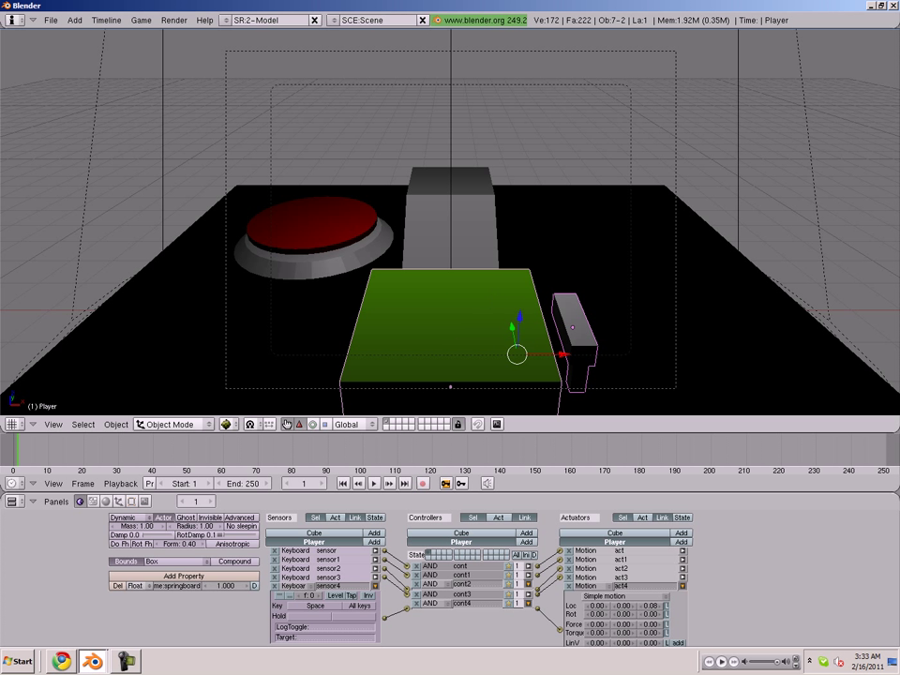
- Run the game and drive the player to check how the parented gun moves, then deselect everything
key(p)
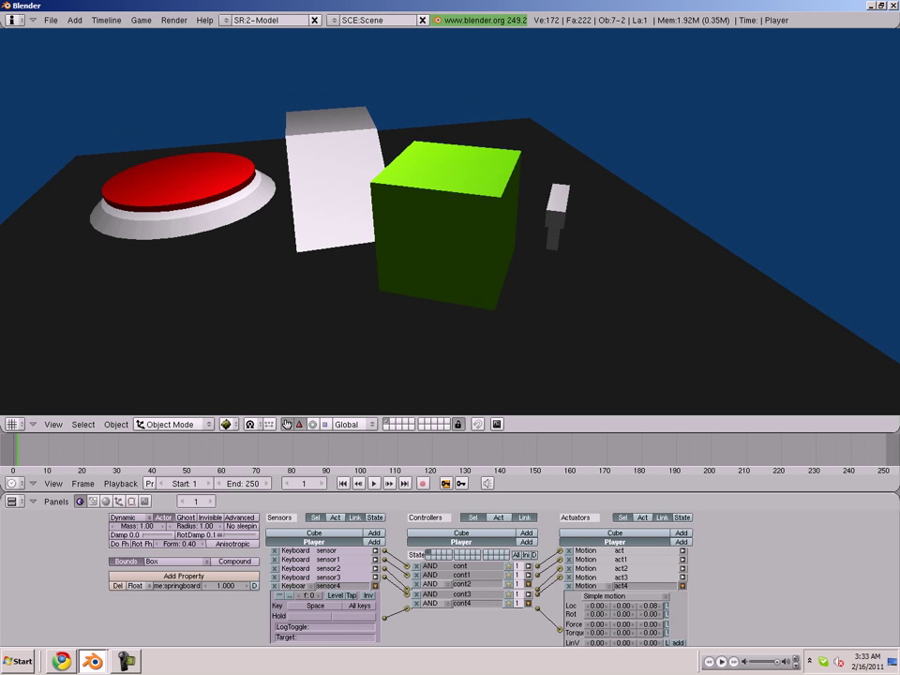
key(Up)
key(Left)
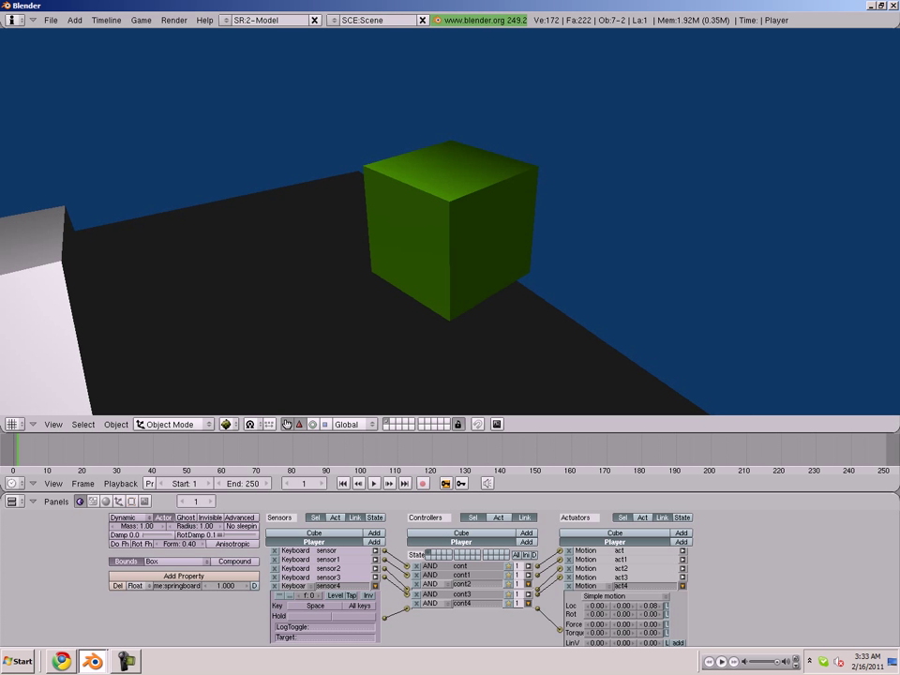
key(Escape)
key(a)
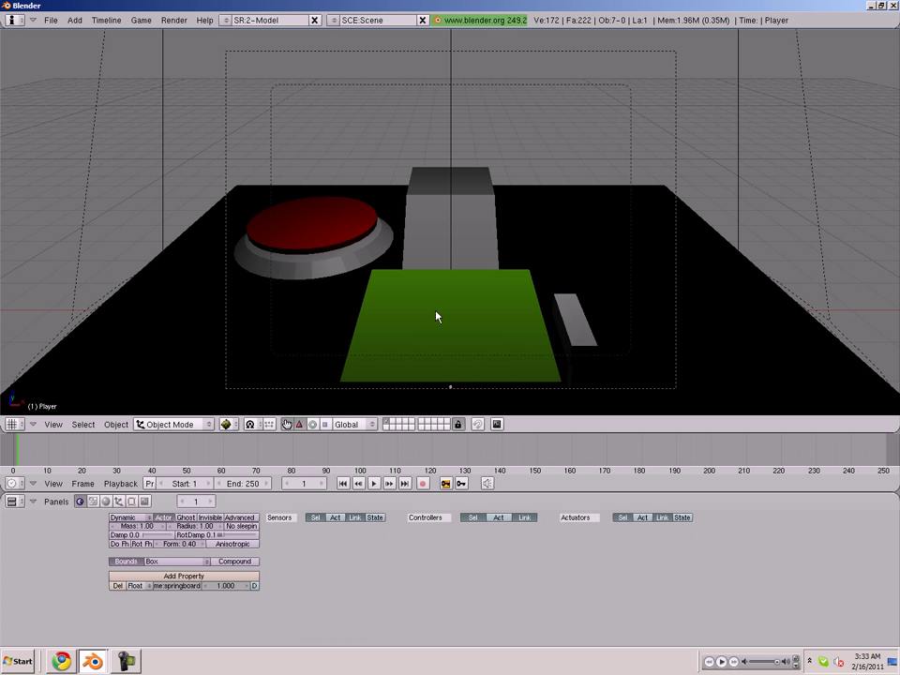
- Add an Empty, raise it along Z above the platform and shift it along X toward the gun
key(space)
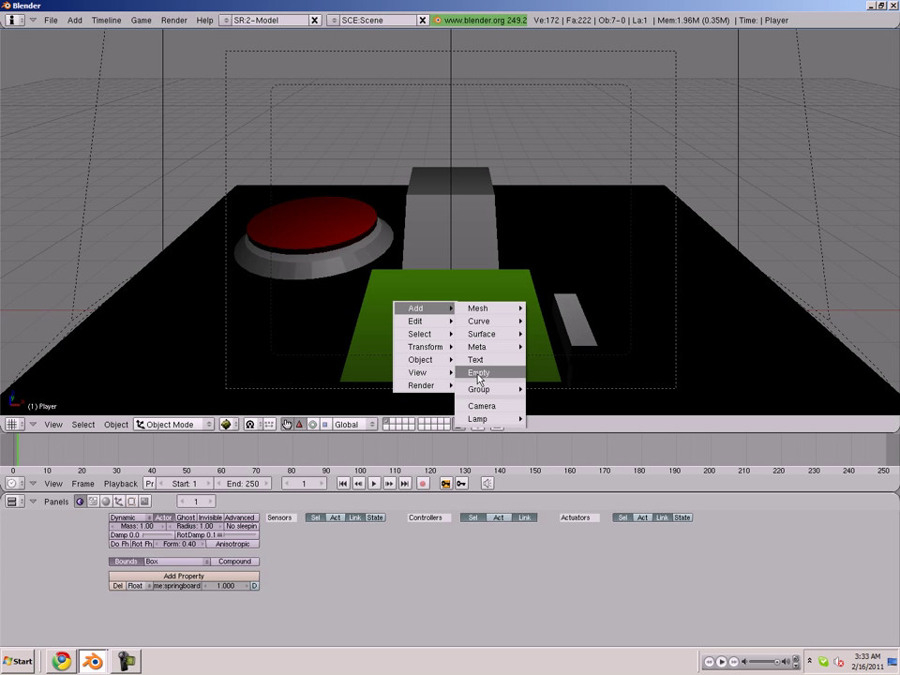
middle_drag(483, 350, 447, 248)
key(g)
key(z)
drag(437, 240, 433, 190)
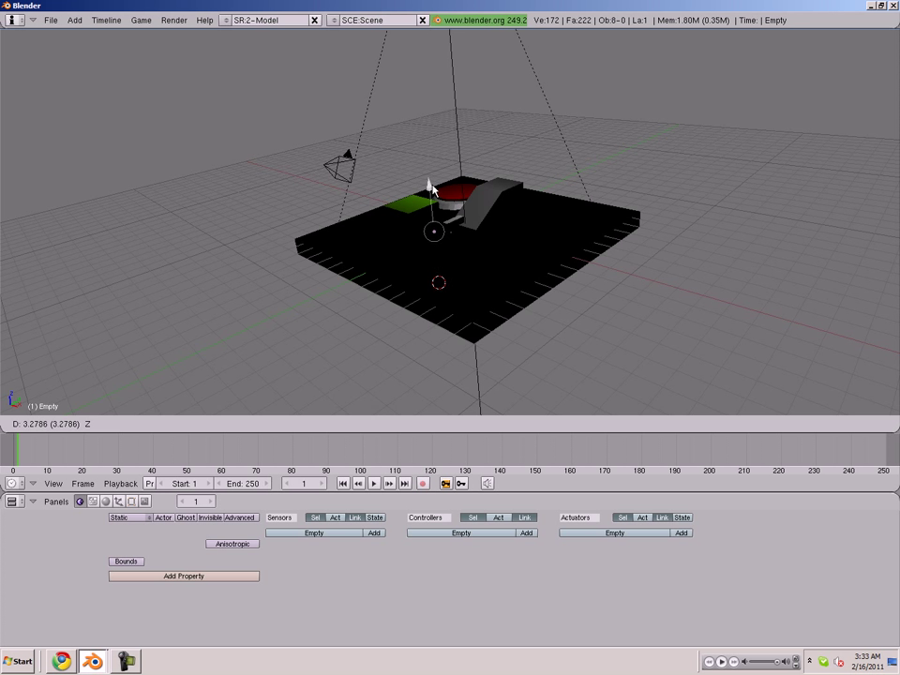
middle_drag(432, 190, 463, 278)
scroll(464, 279, up, 2)
key(g)
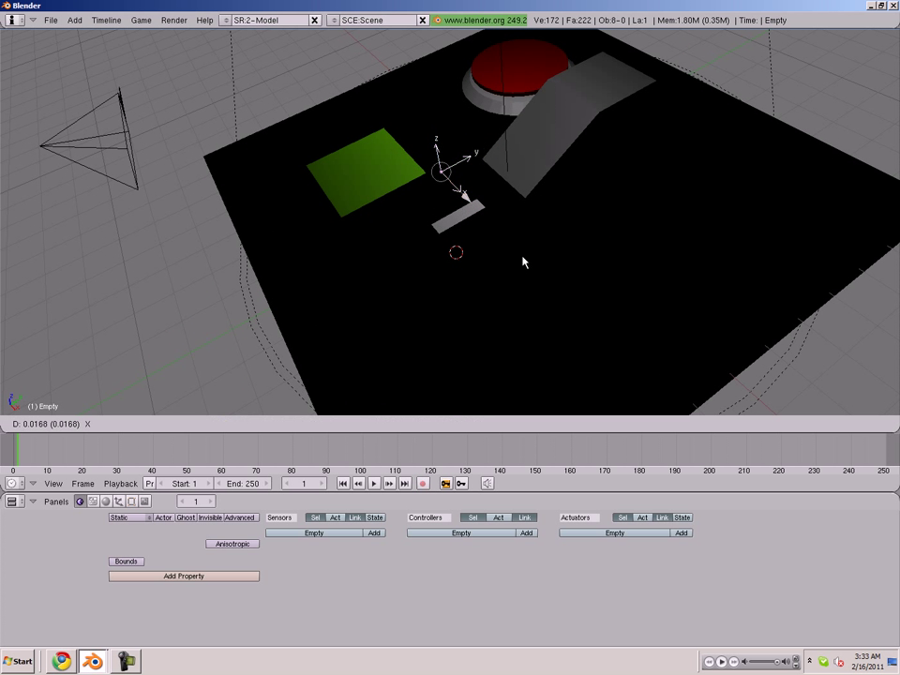
click(521, 255)
- Align the Empty with the front end of the gun barrel in height, depth and along X
key(KP_1)
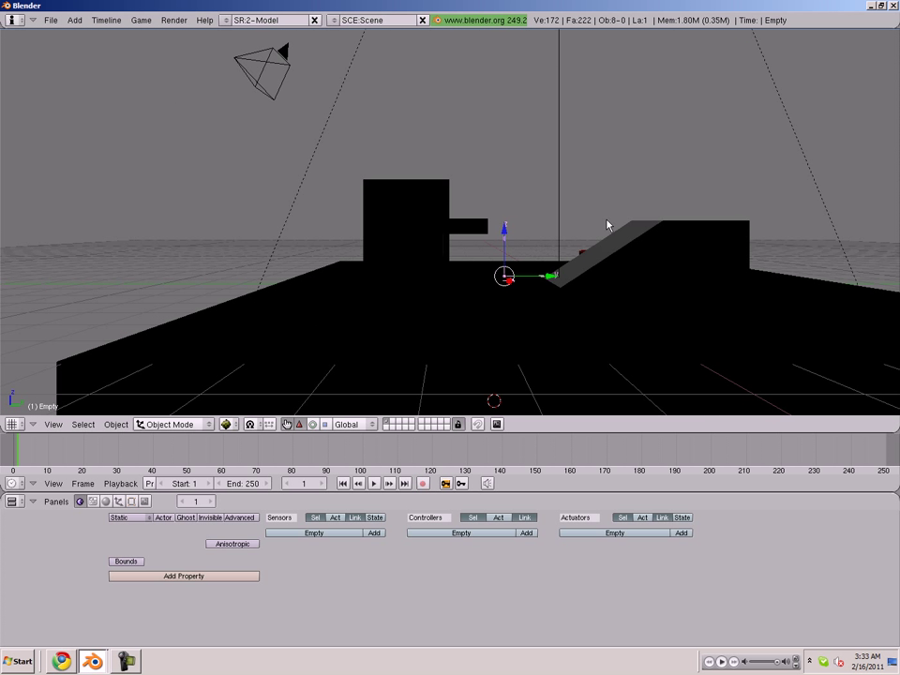
key(g)
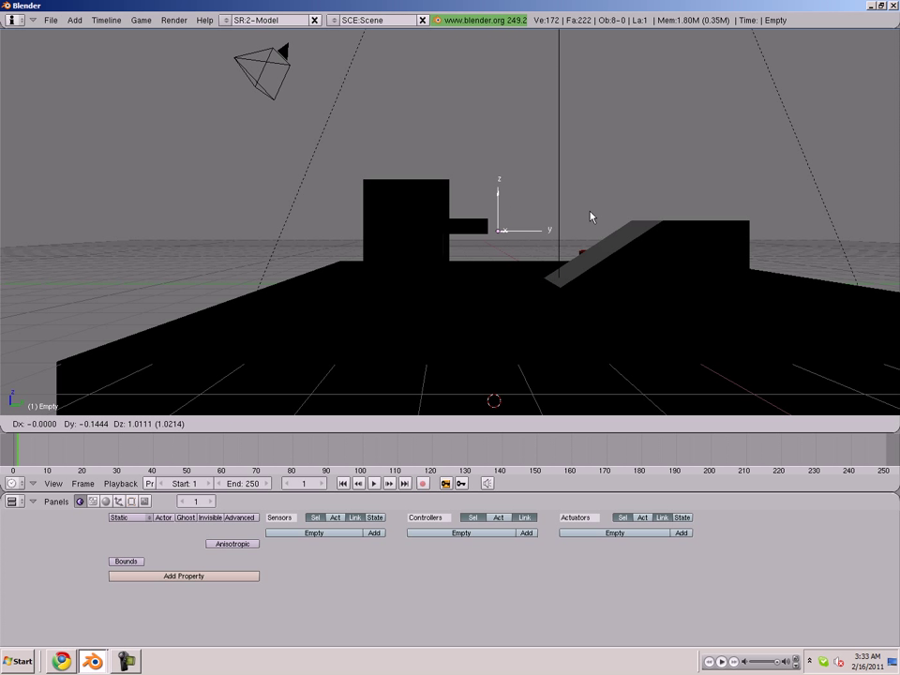
click(582, 213)
middle_drag(582, 213, 504, 205)
drag(502, 227, 508, 240)
middle_drag(452, 289, 438, 324)
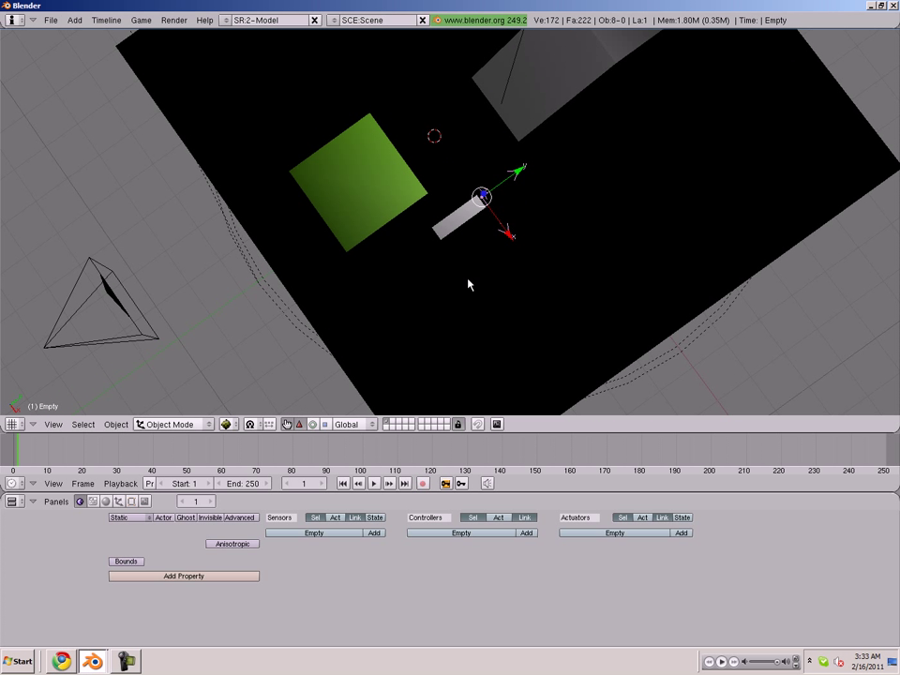
key(g)
key(x)
click(513, 246)
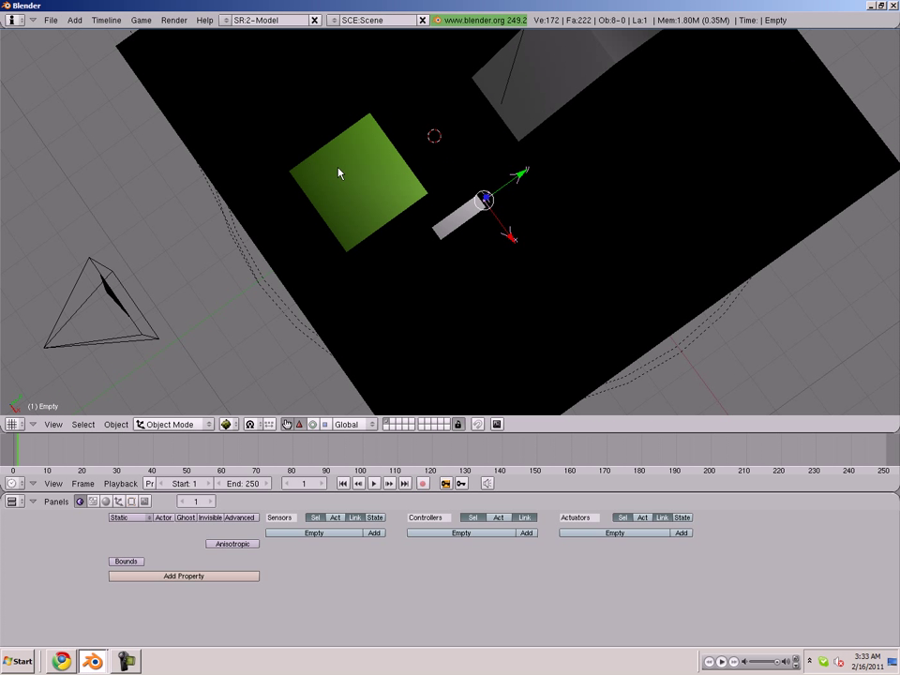
- Parent the Empty at the gun's muzzle to the green Player cube and return to the camera view
shift+right_click(339, 173)
key(ctrl+p)
click(340, 170)
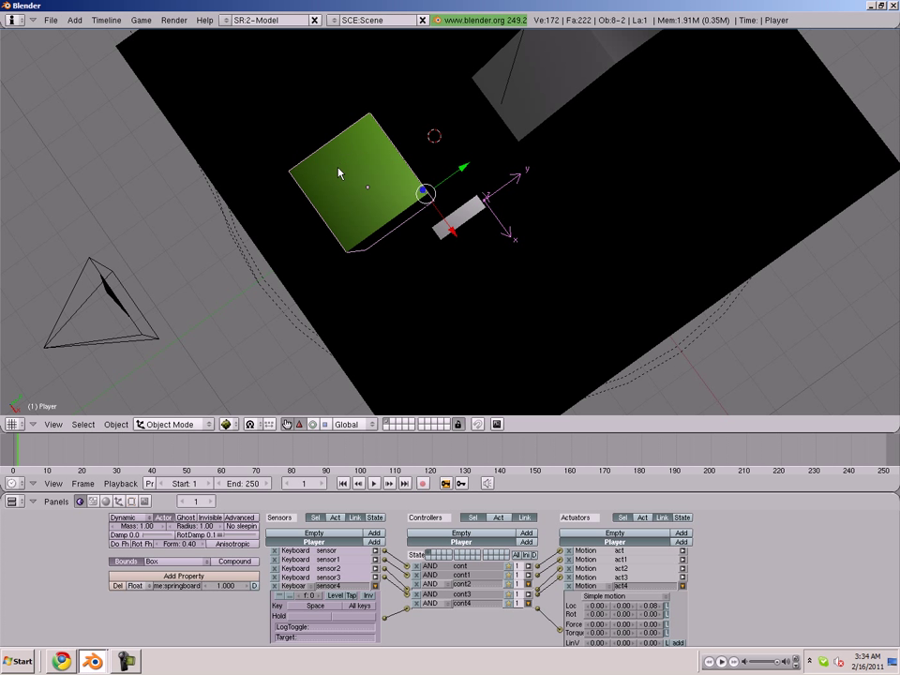
middle_drag(382, 235, 575, 208)
key(KP_0)
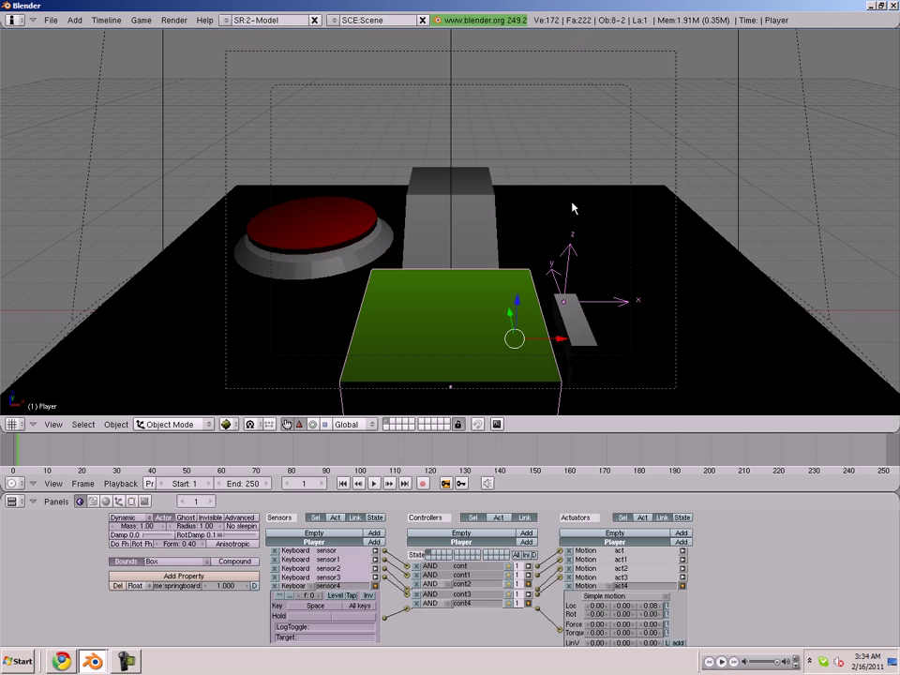
- Run the game and drive the player forward and to the right to check the gun and muzzle Empty, then stop it
key(p)
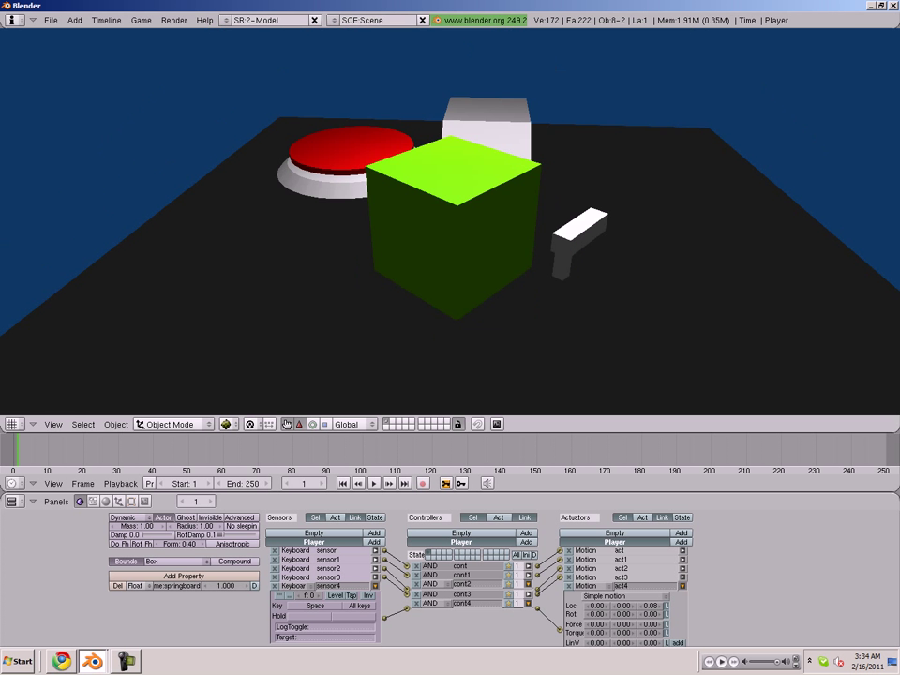
key(Up)
key(Right)
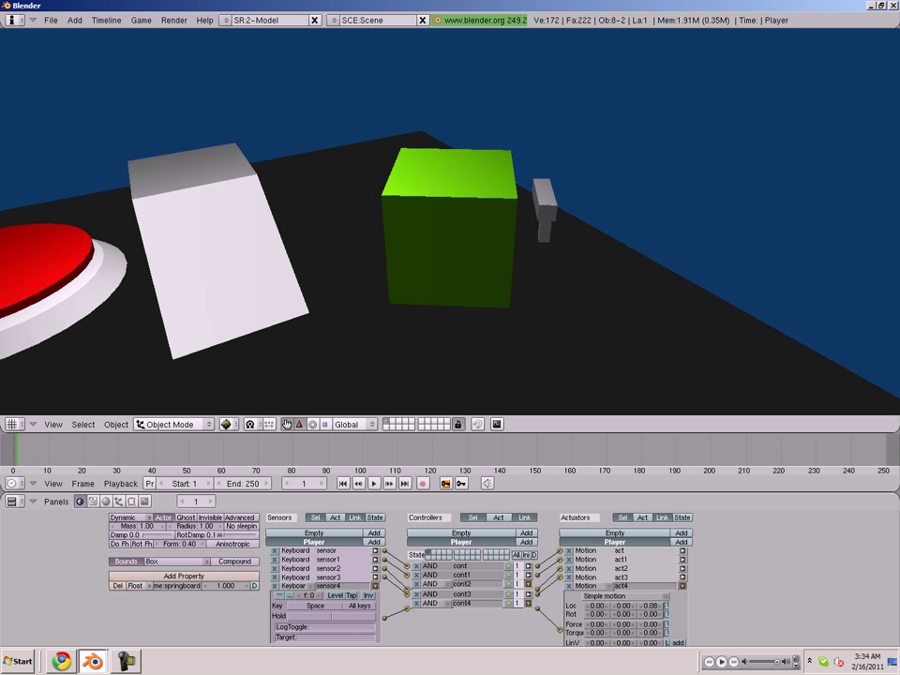
key(Escape)
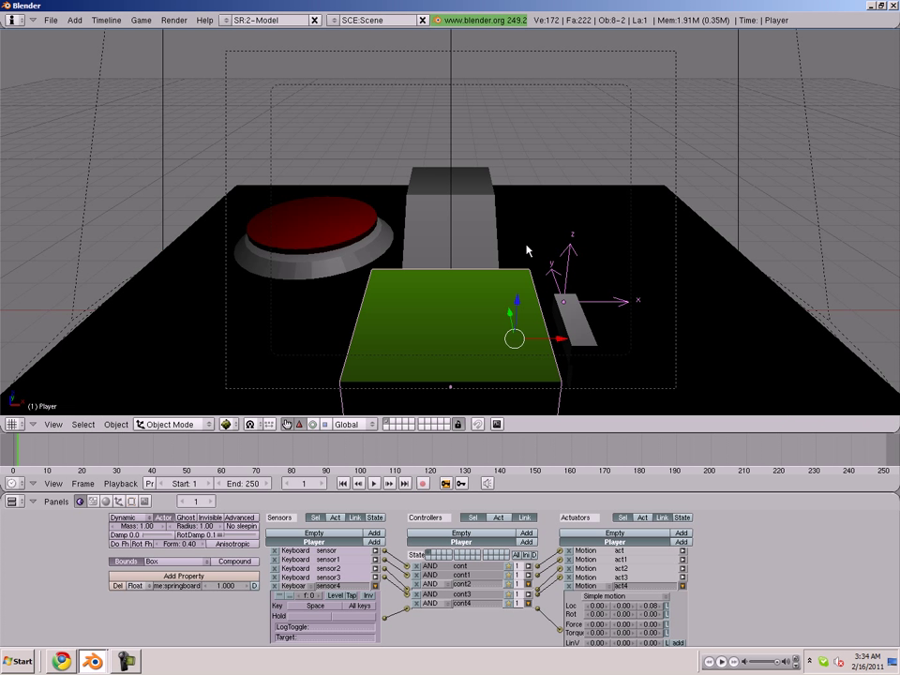
click(393, 424)
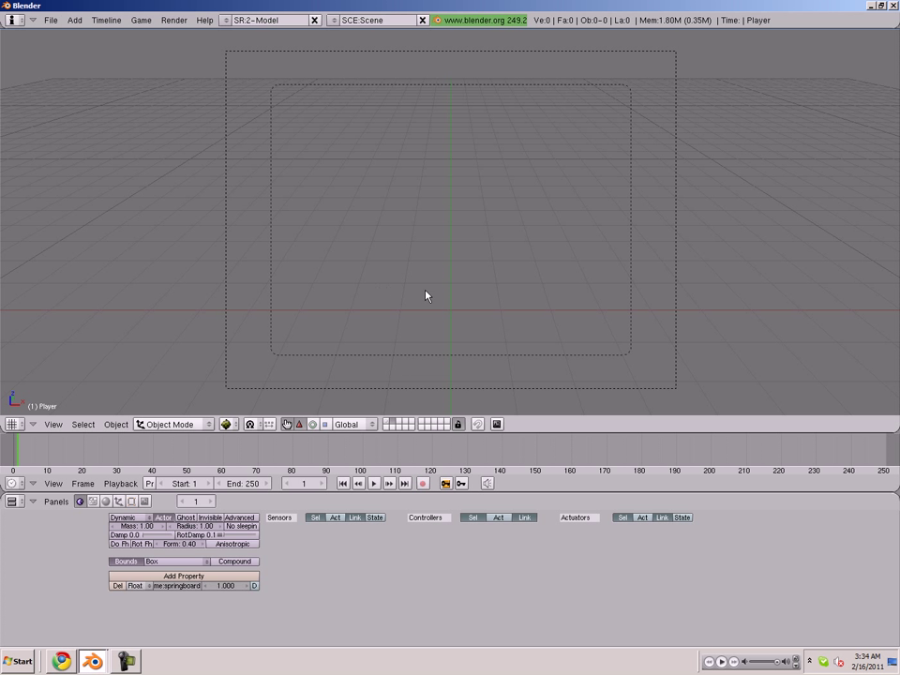
key(space)
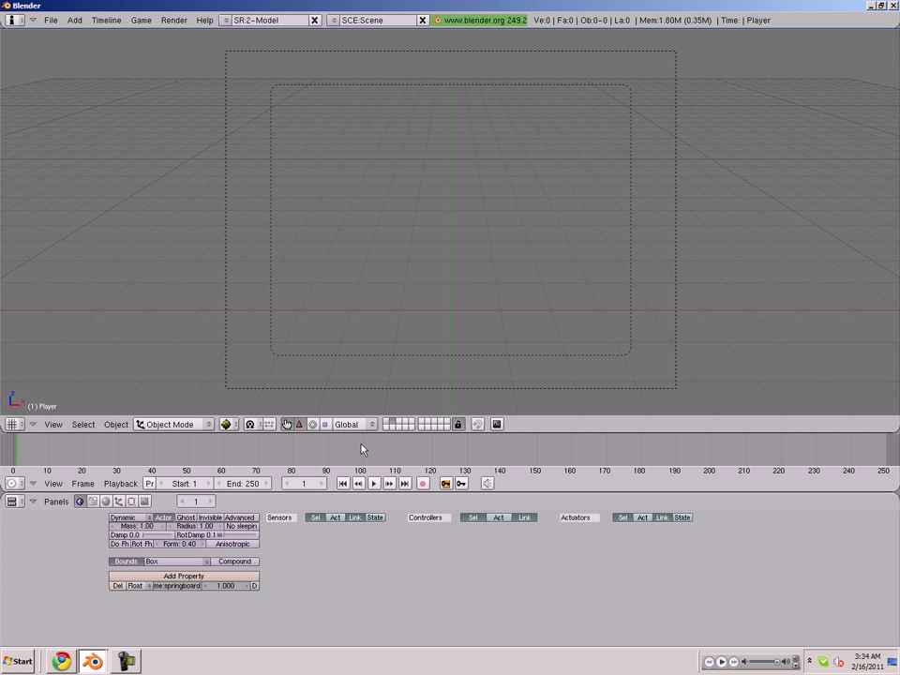
click(388, 424)
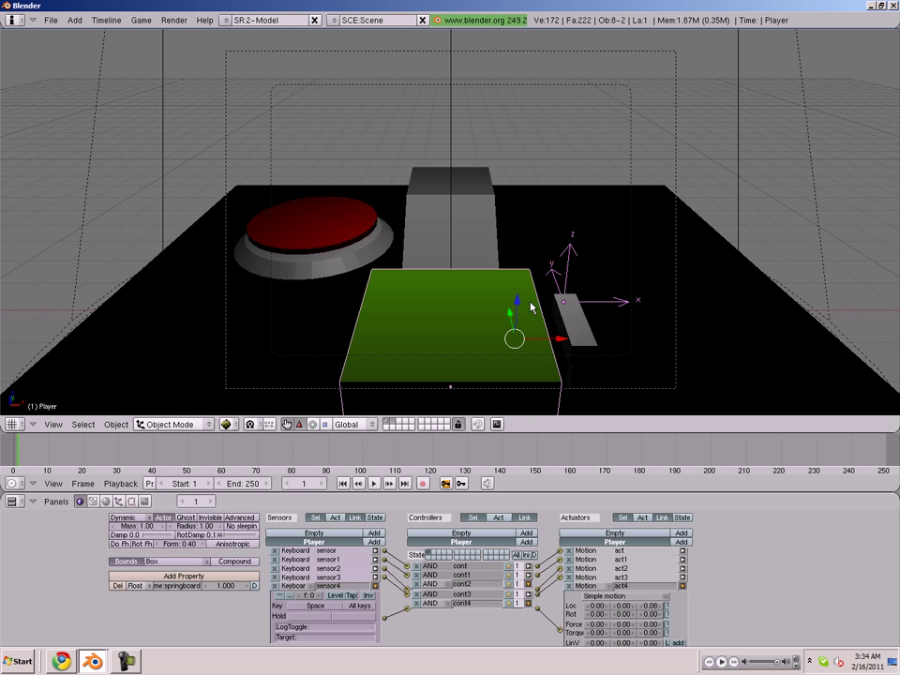
- Add an ico sphere with subdivision 2 and radius 1.00, and return to Object Mode
key(KP_0)
key(space)
mouse_move(415, 319)
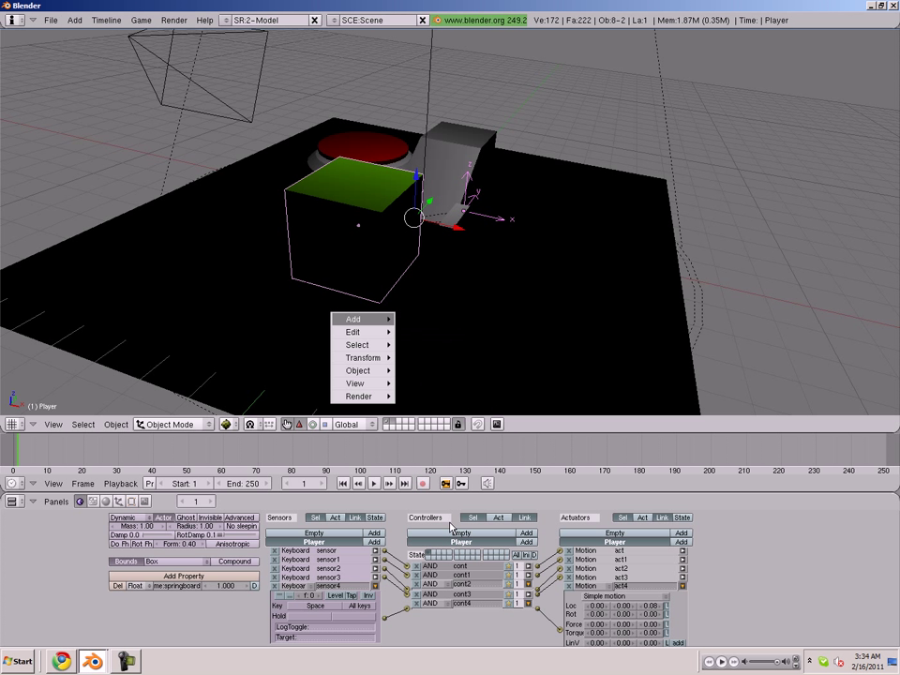
click(515, 358)
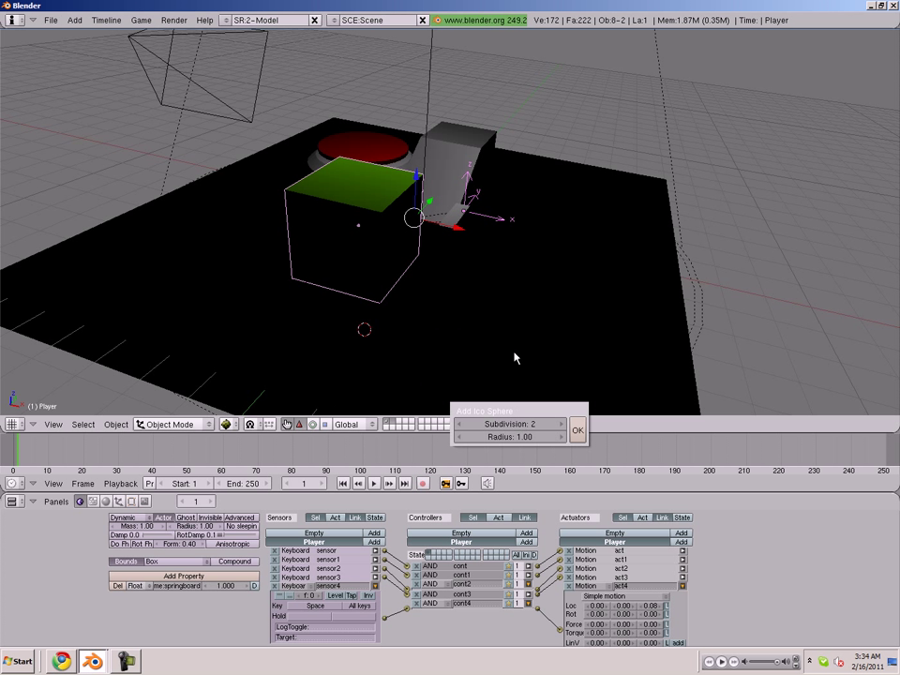
click(577, 431)
key(Tab)
- Raise the new sphere above the platform and scale it down to bullet size
middle_drag(491, 329, 393, 321)
click(512, 317)
drag(456, 250, 444, 145)
key(s)
click(462, 212)
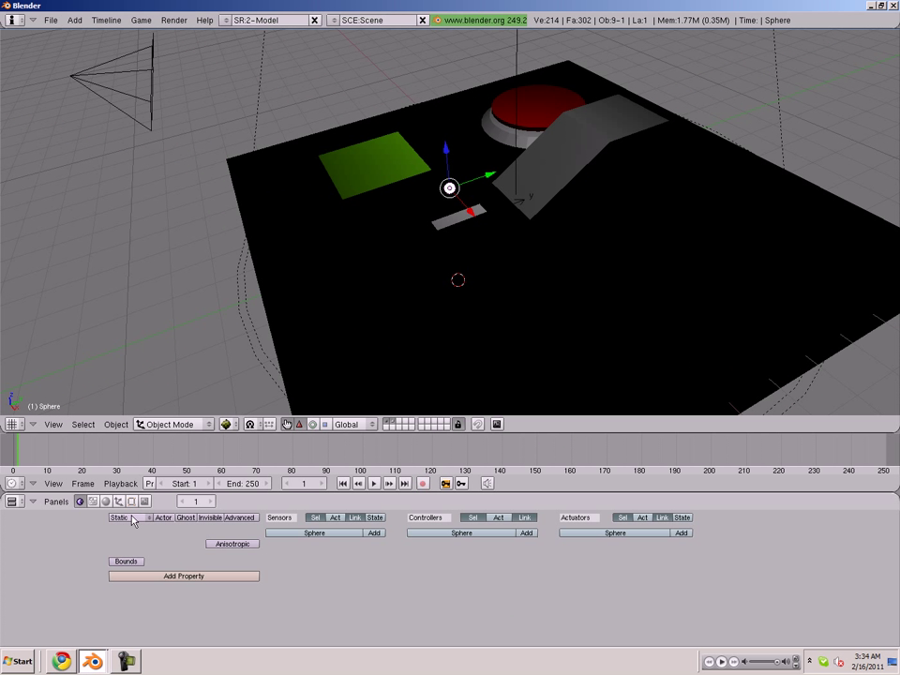
- Give the sphere a new shadeless red material with R 1.000, G 0.000 and B 0.000
click(106, 502)
click(282, 539)
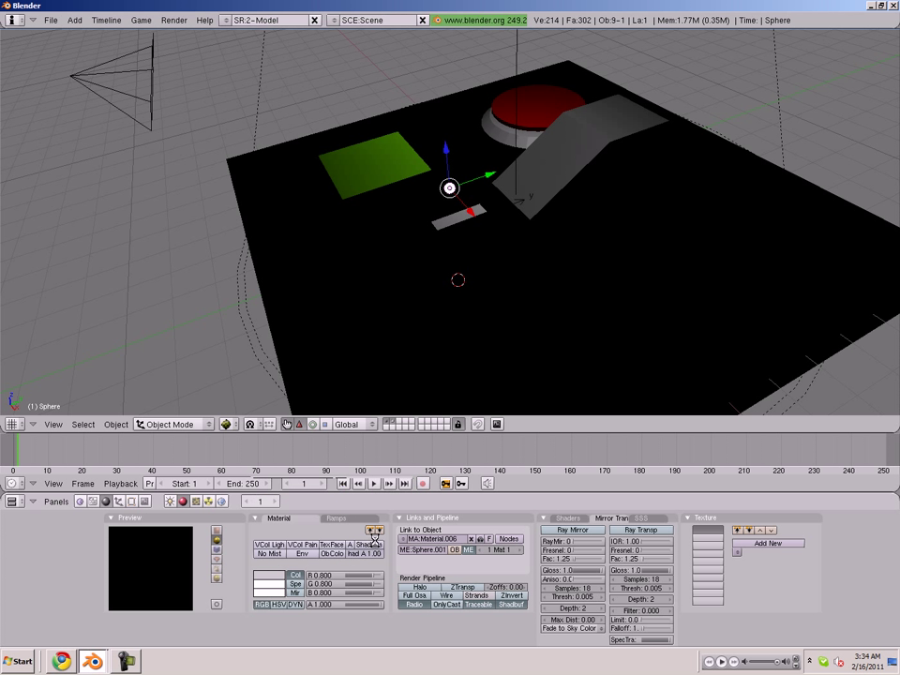
click(371, 546)
- Move the red sphere in line with the gun barrel, just ahead of its muzzle as seen from above
middle_drag(441, 314, 420, 394)
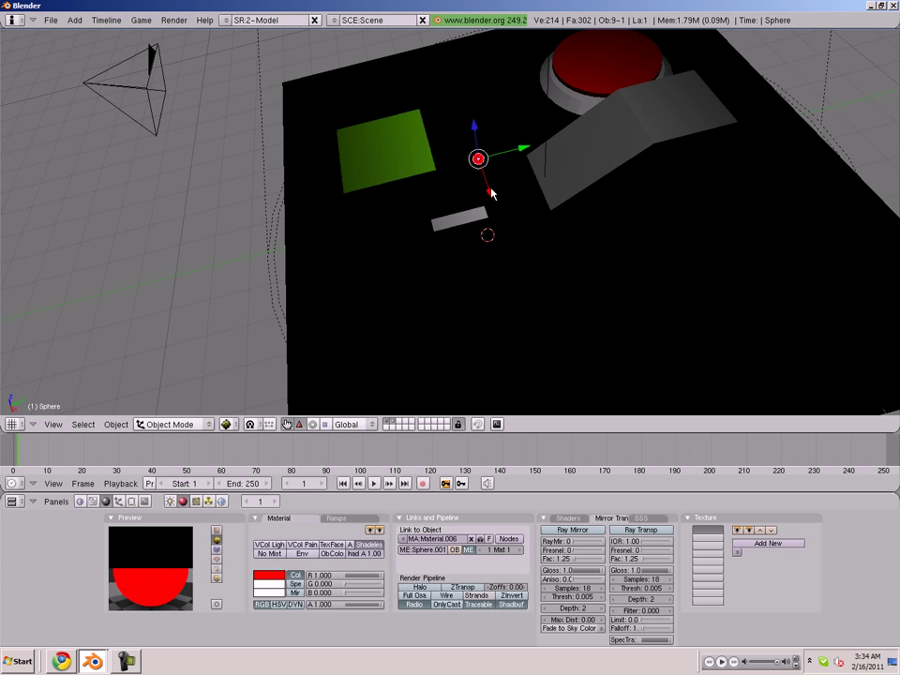
key(g)
click(509, 254)
key(KP_7)
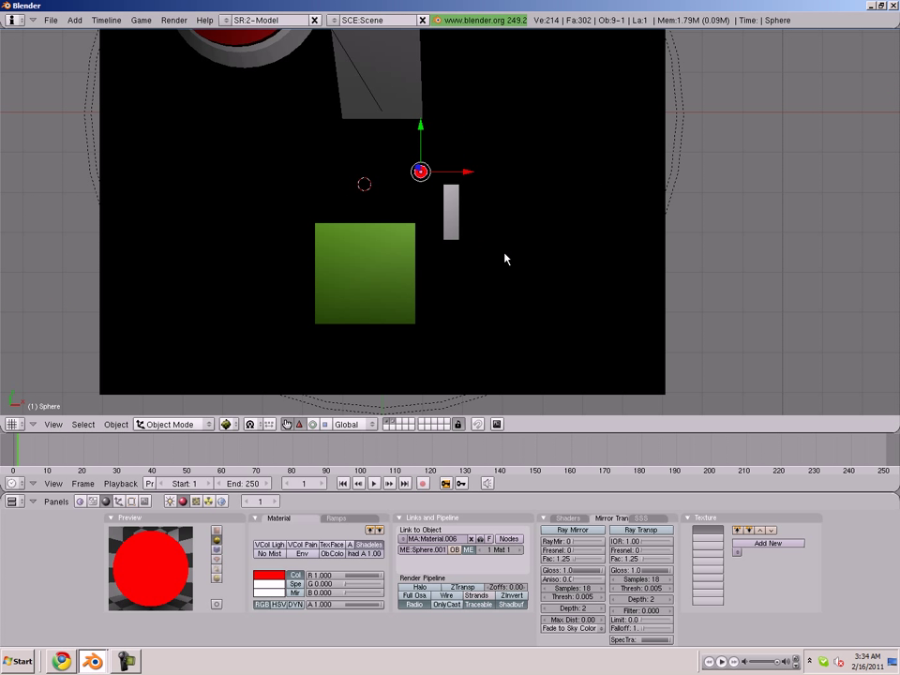
key(g)
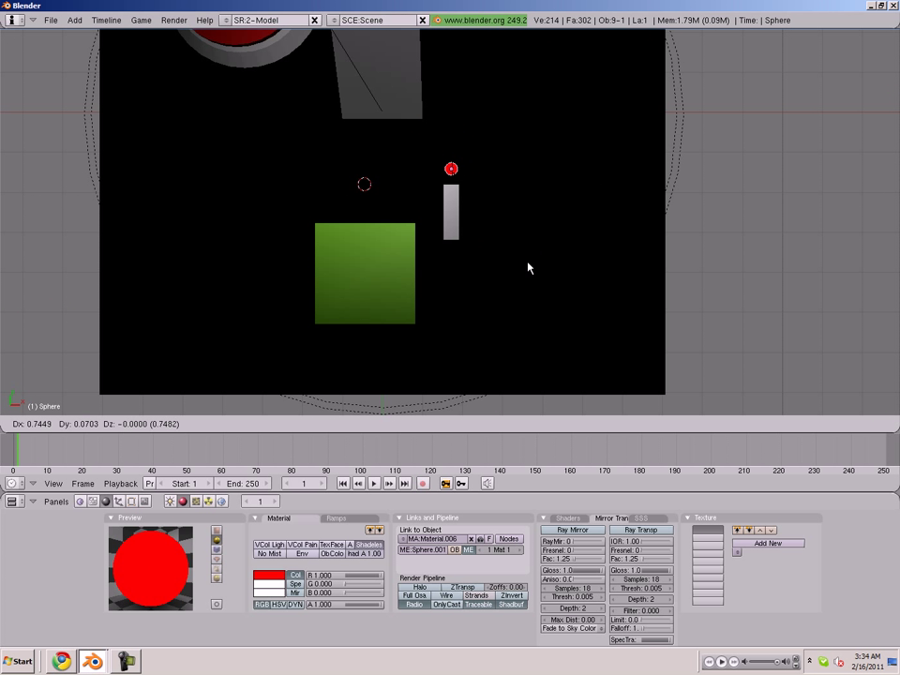
click(516, 309)
- Align the sphere with the gun's muzzle along Z and Y in side view, and scale it down slightly
middle_drag(454, 382, 173, 168)
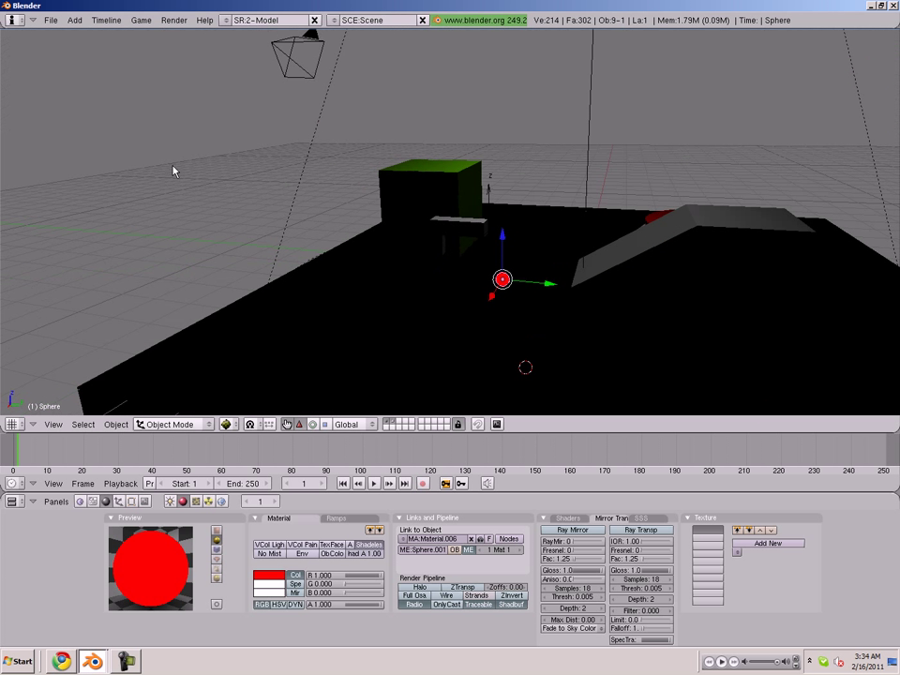
key(KP_3)
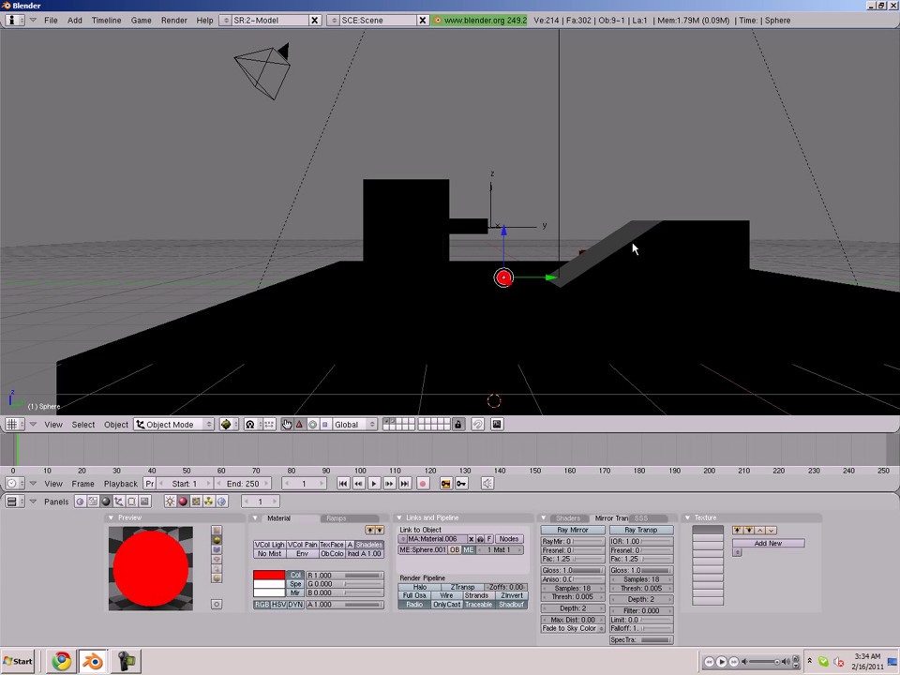
key(g)
key(z)
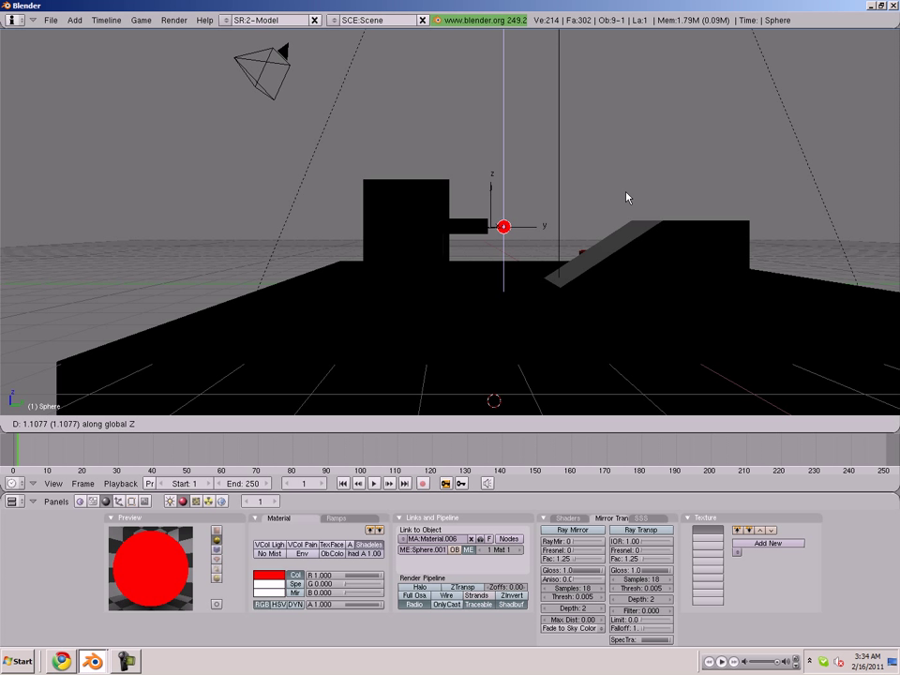
click(626, 197)
key(g)
key(y)
key(s)
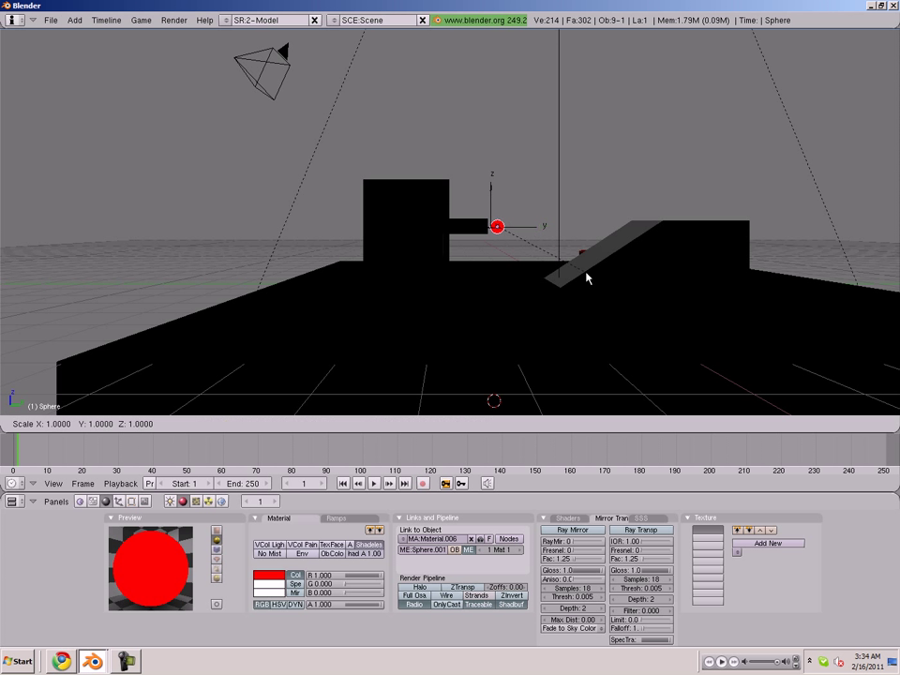
click(552, 281)
- Rename the red sphere object as Bullet
middle_drag(553, 281, 174, 410)
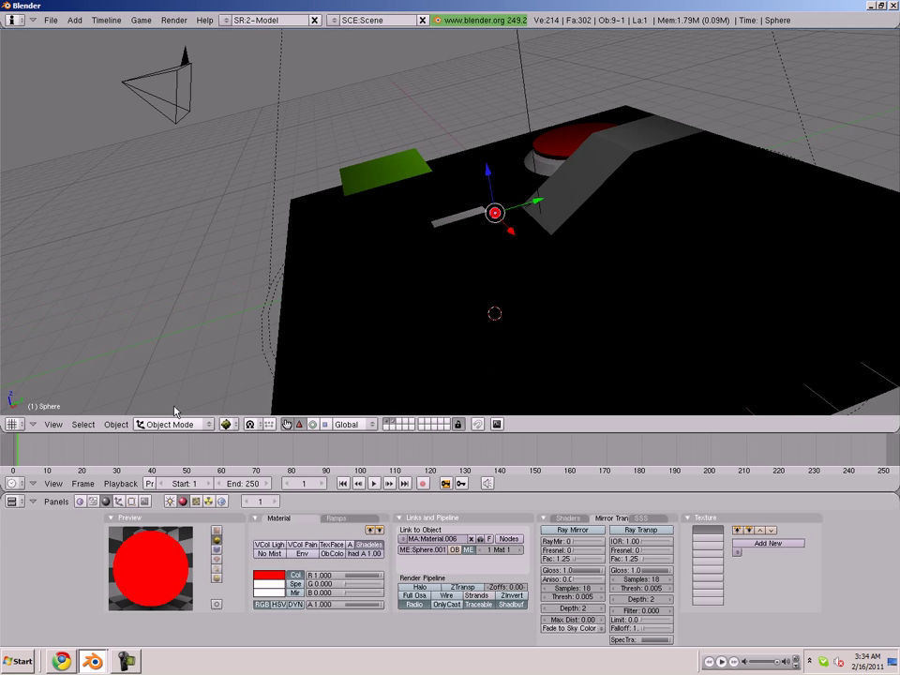
click(131, 502)
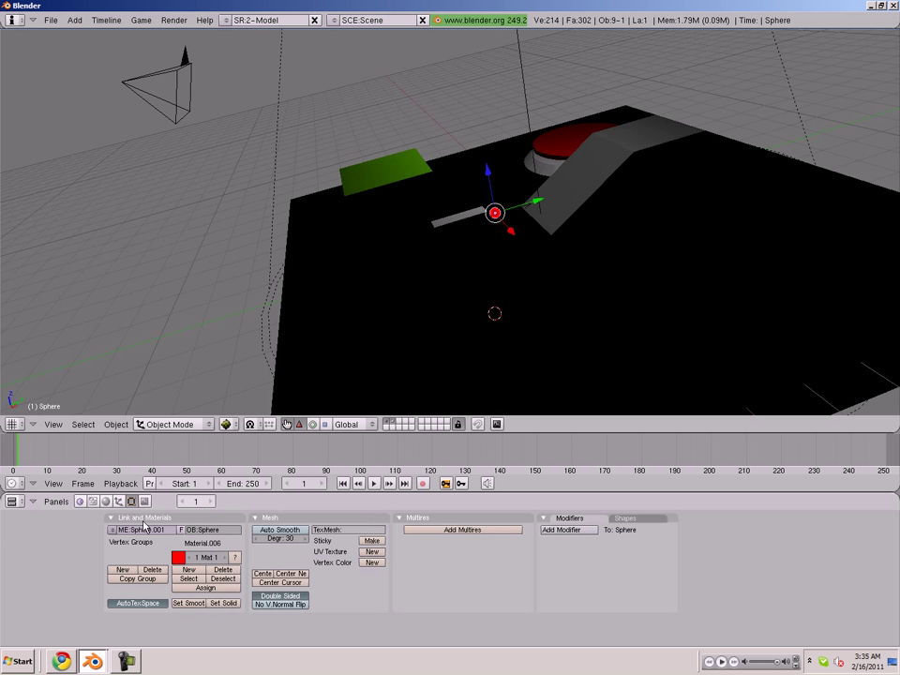
click(208, 528)
text(Bullet)
key(Return)
- Add an Always sensor, an AND controller and a Motion actuator to the Bullet
click(79, 502)
click(373, 534)
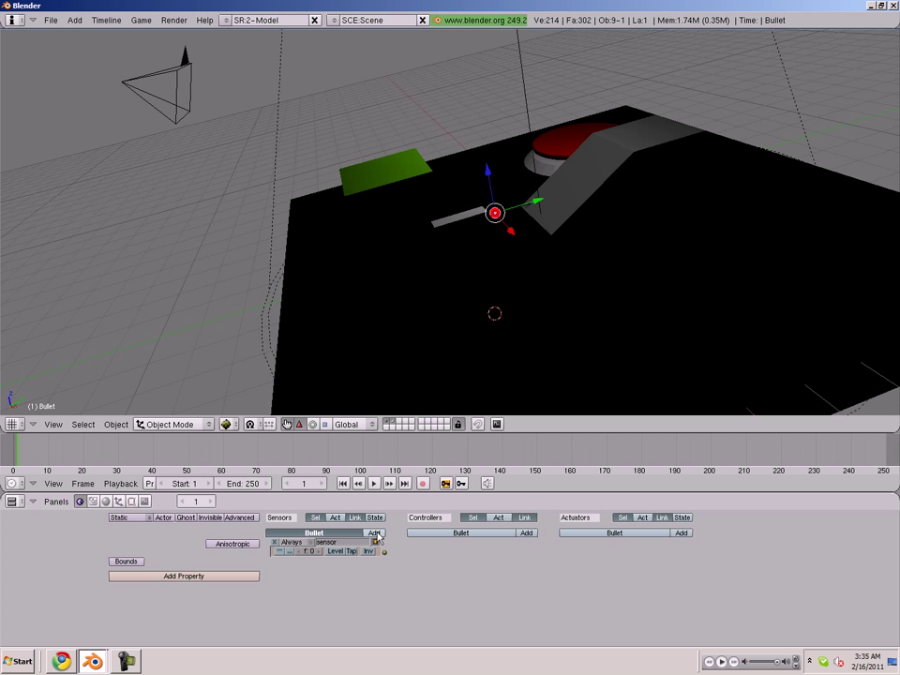
click(533, 535)
click(681, 534)
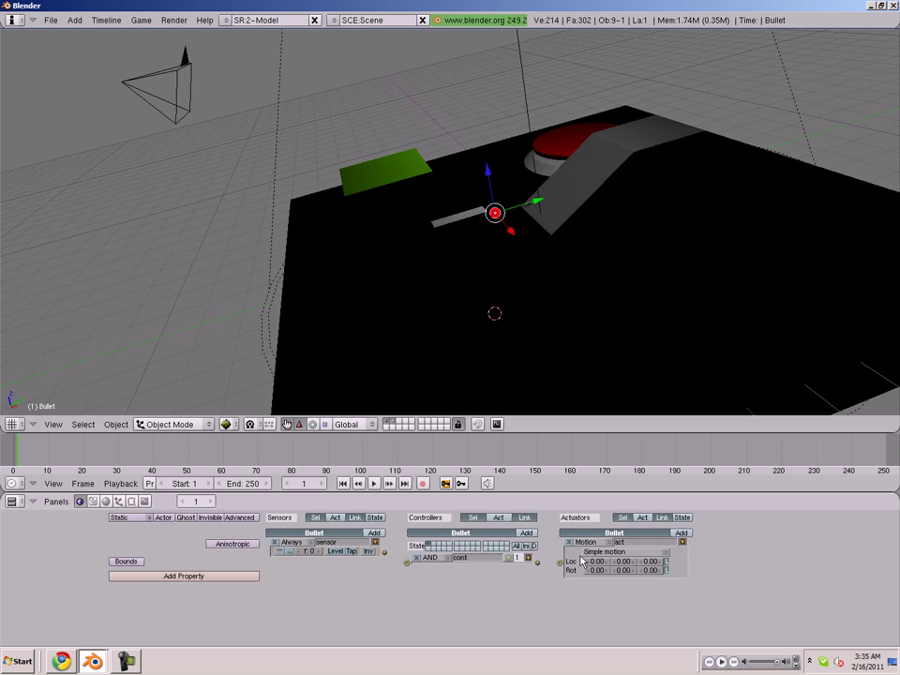
- Set the Motion actuator's Y Loc to 0.80 and link the Bullet's sensor, controller and actuator
click(634, 563)
click(634, 563)
click(634, 563)
click(634, 563)
click(634, 563)
- Return to the camera view and run the game to watch the bullet's flight, then stop it
key(KP_0)
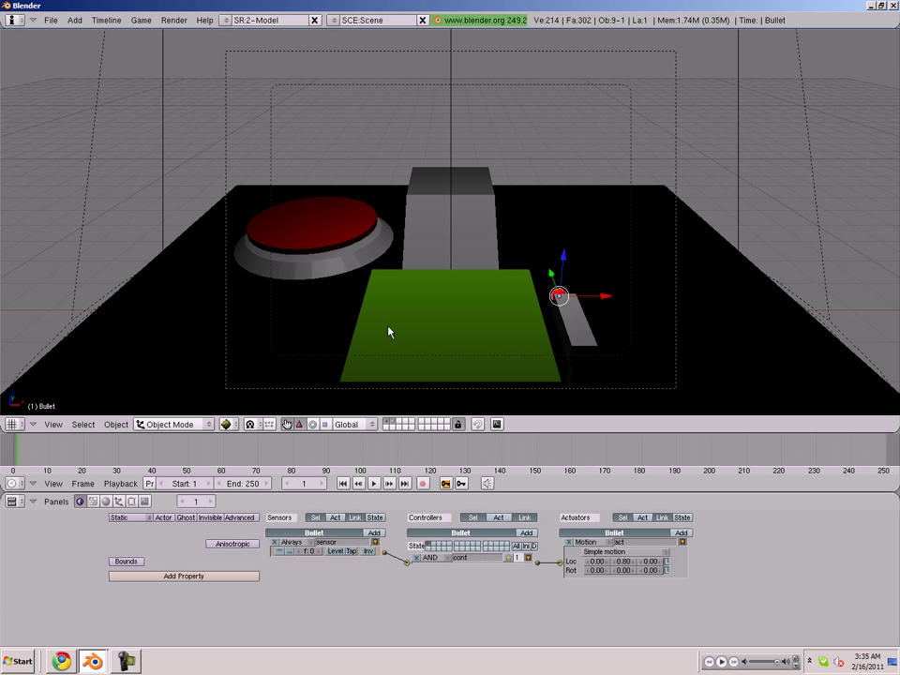
key(p)
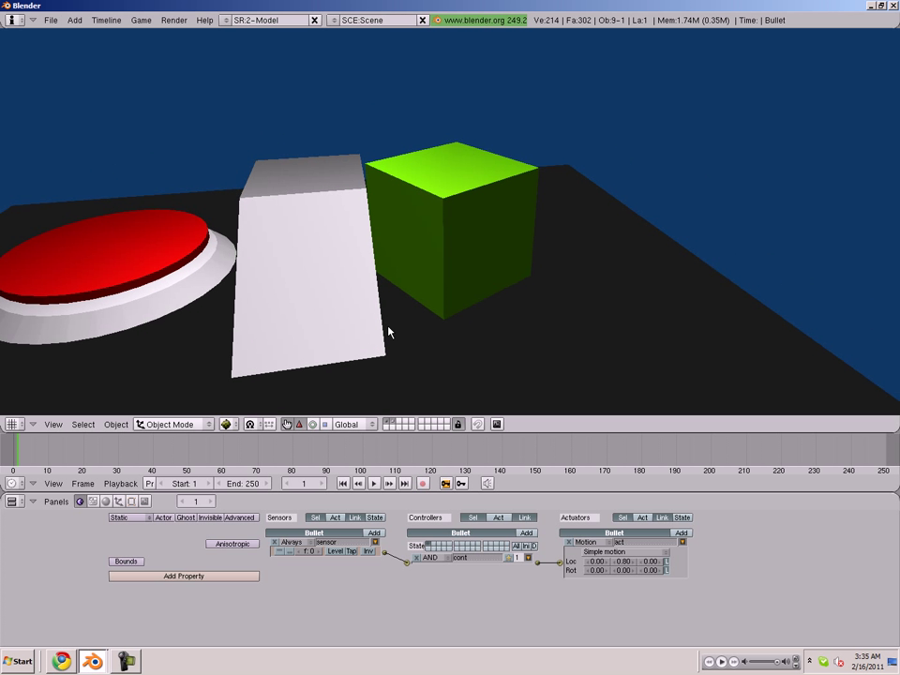
key(Escape)
- Select the camera, set its Camera actuator height to 1.04 and test the view in the game
right_click(735, 148)
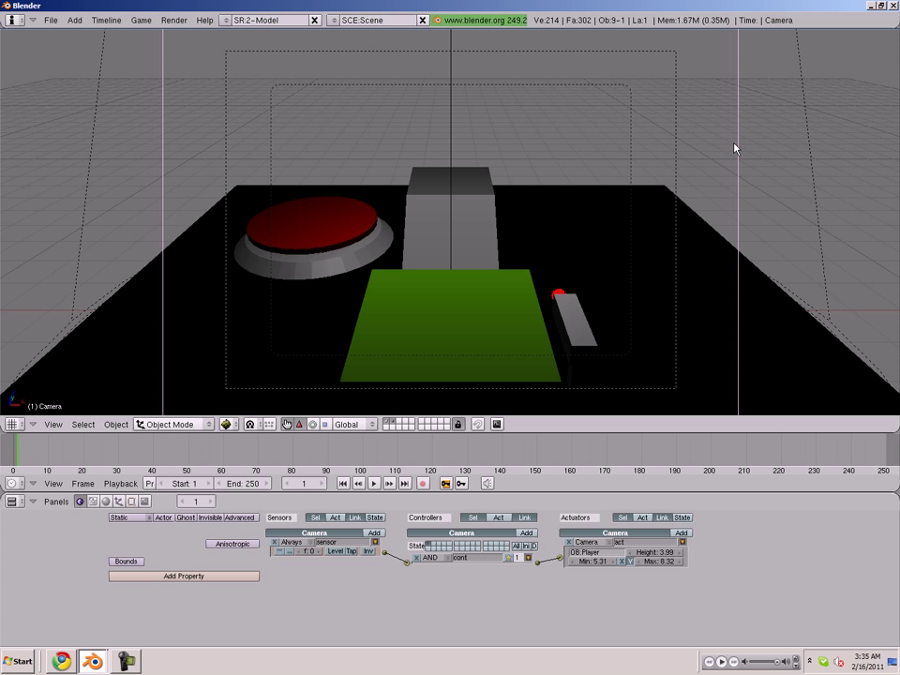
drag(655, 552, 518, 545)
drag(635, 554, 675, 561)
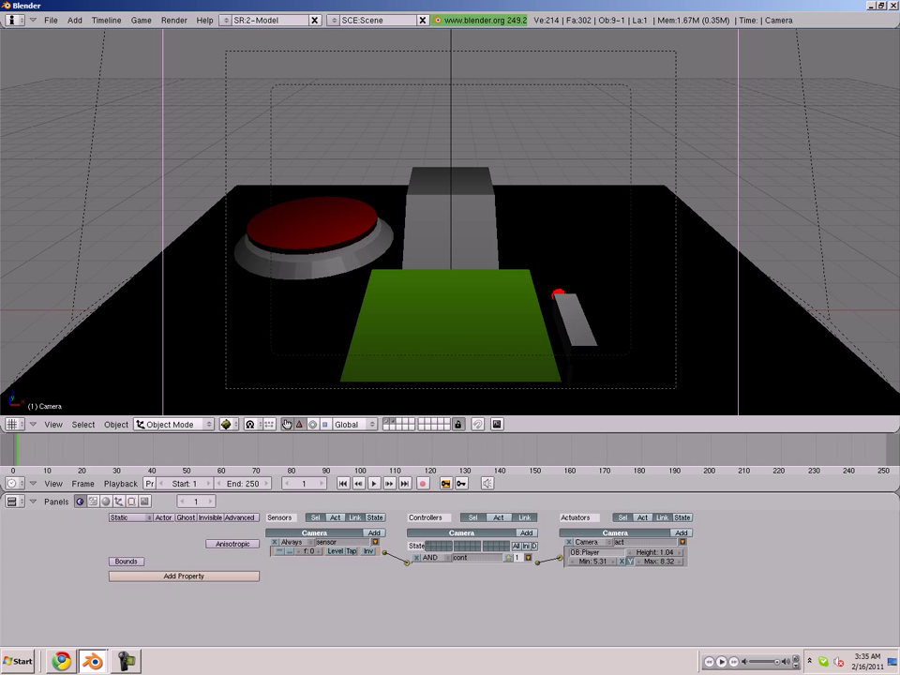
key(p)
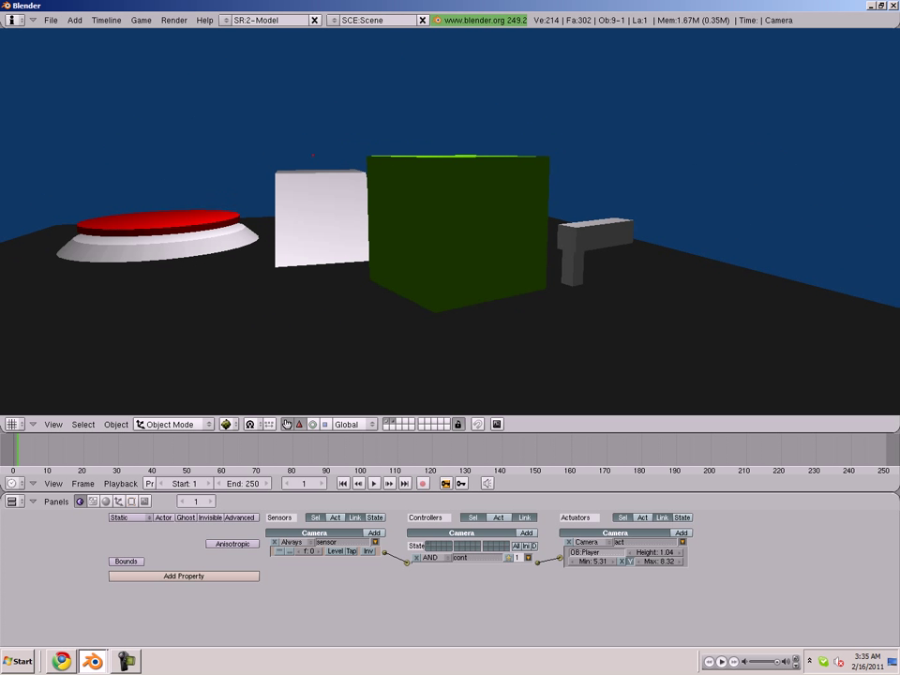
key(Escape)
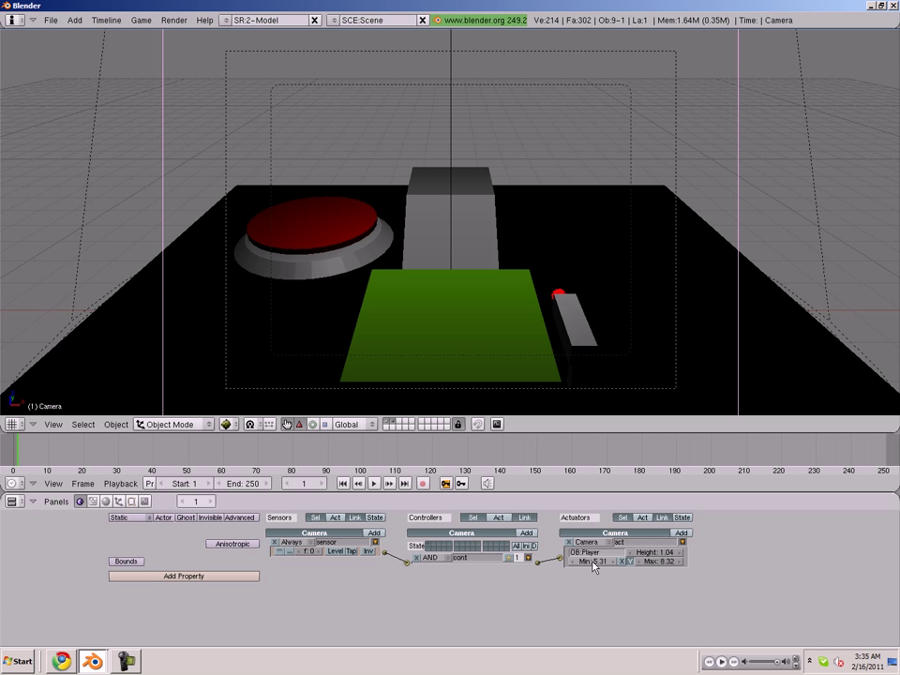
- Set the Camera actuator's minimum distance to 9.65 and maximum to 20.00, and test the view in the game
mouse_move(594, 566)
mouse_down()
mouse_move(784, 583)
mouse_move(684, 584)
mouse_move(770, 563)
mouse_up()
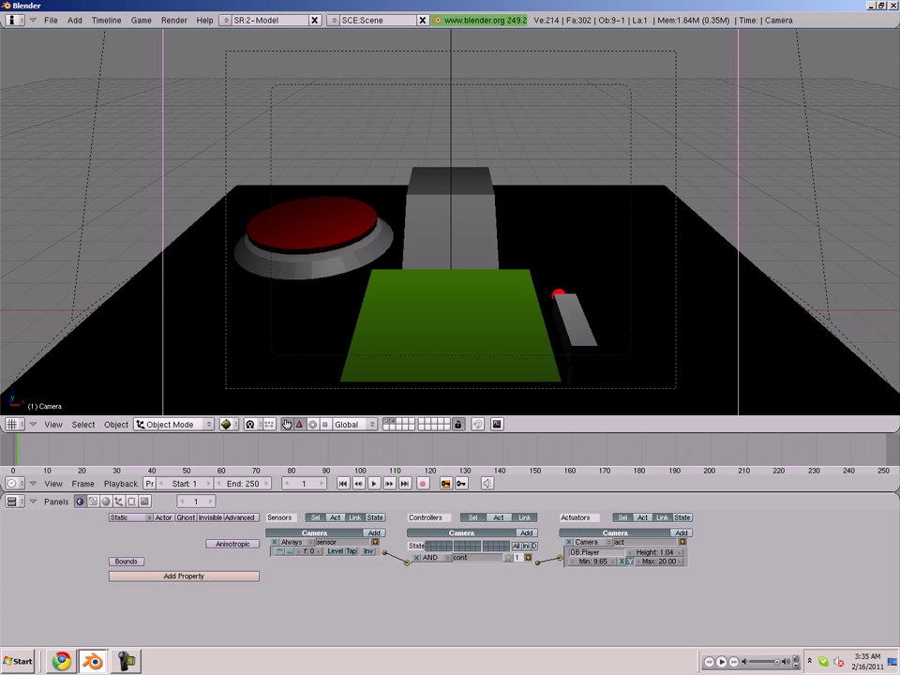
key(p)
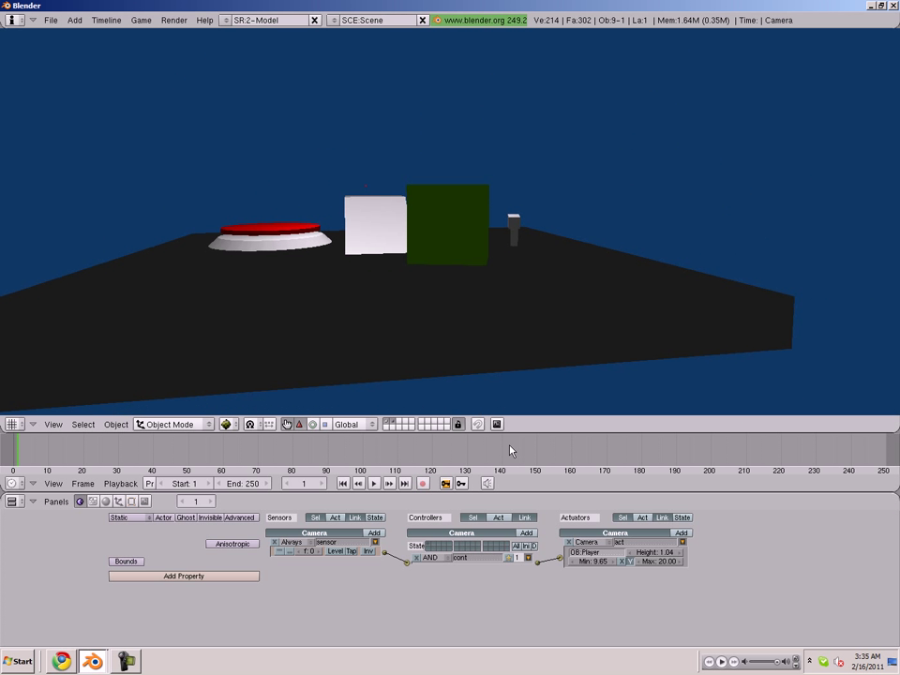
key(Escape)
- Raise the Camera actuator's height to 2.47 and test the view in the game
drag(659, 553, 724, 564)
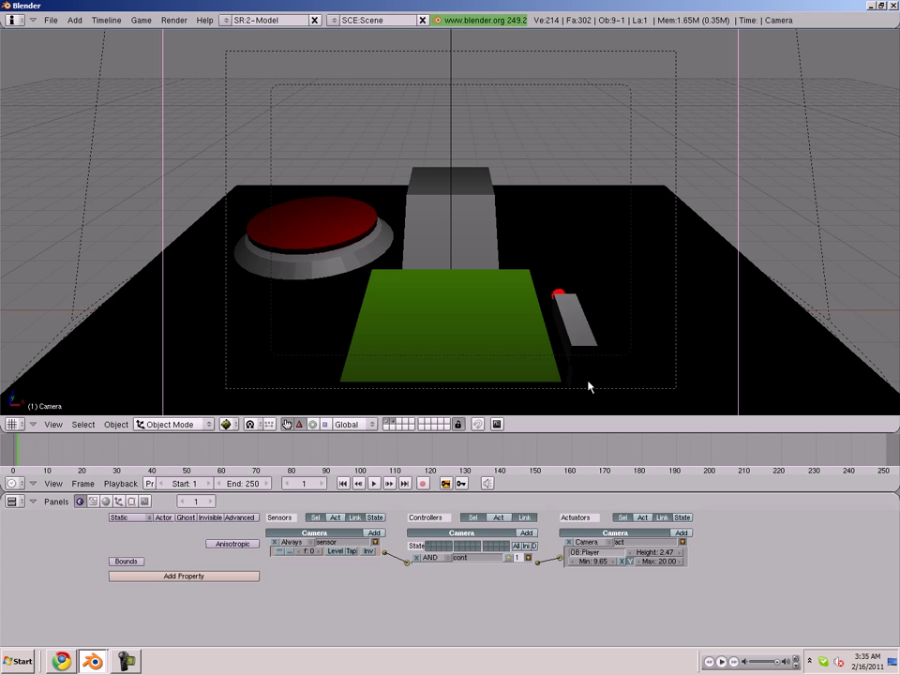
key(p)
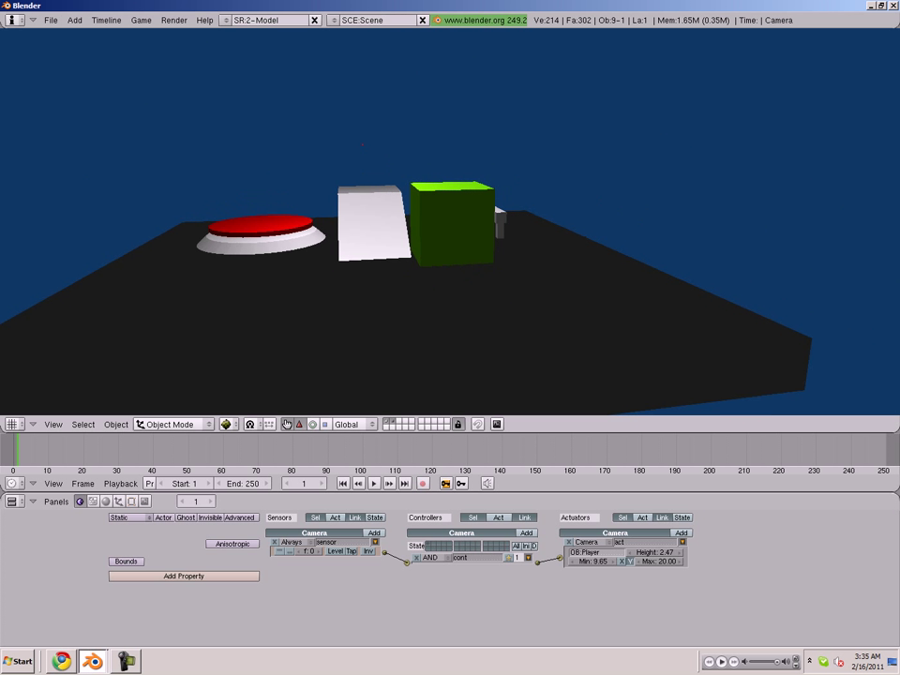
key(Escape)
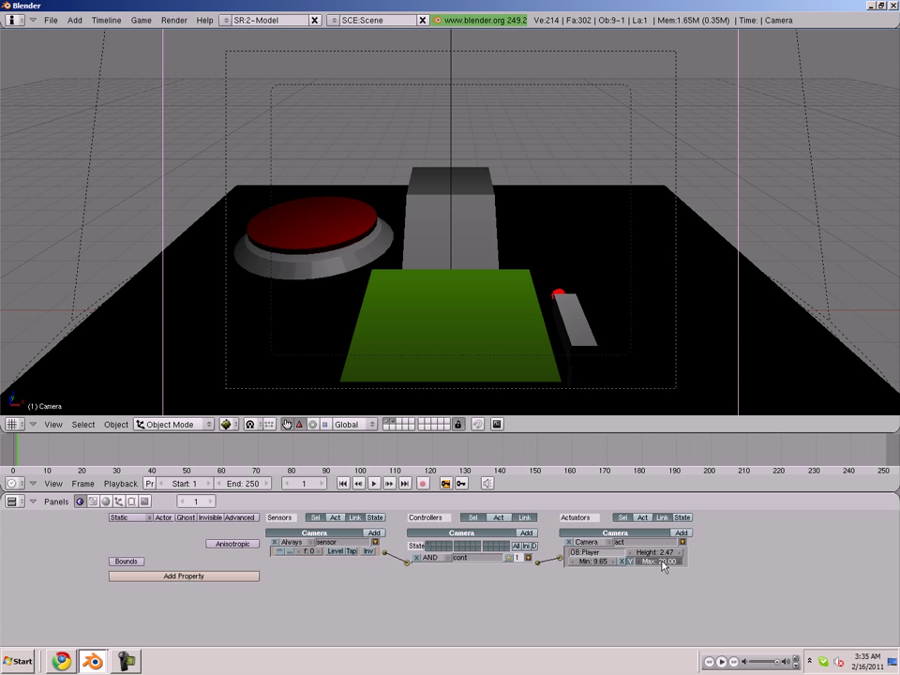
- Set the Camera actuator's height to 3.43 and maximum distance to 13.77, and test the view in the game
drag(639, 554, 696, 546)
key(p)
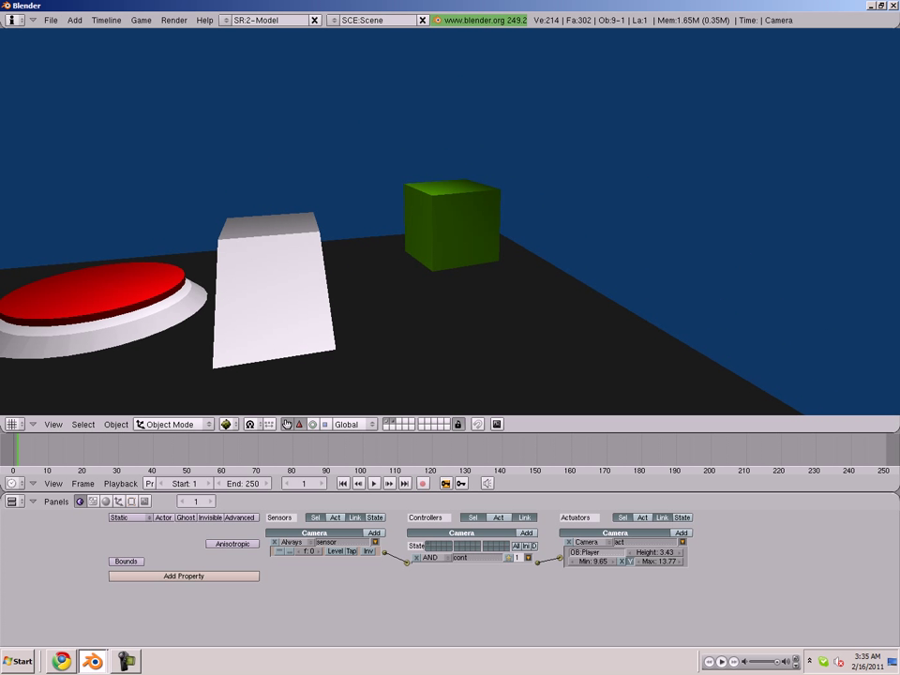
key(Escape)
- Reduce the Camera actuator's minimum distance to 7.98 and its maximum distance to 11.23
drag(651, 566, 580, 585)
drag(507, 567, 497, 568)
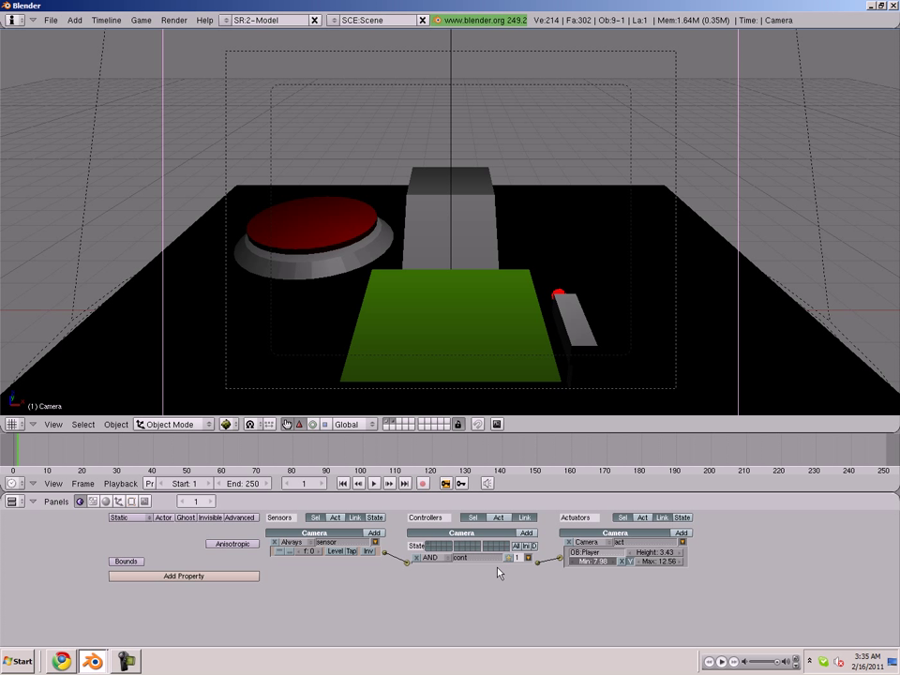
drag(658, 565, 581, 569)
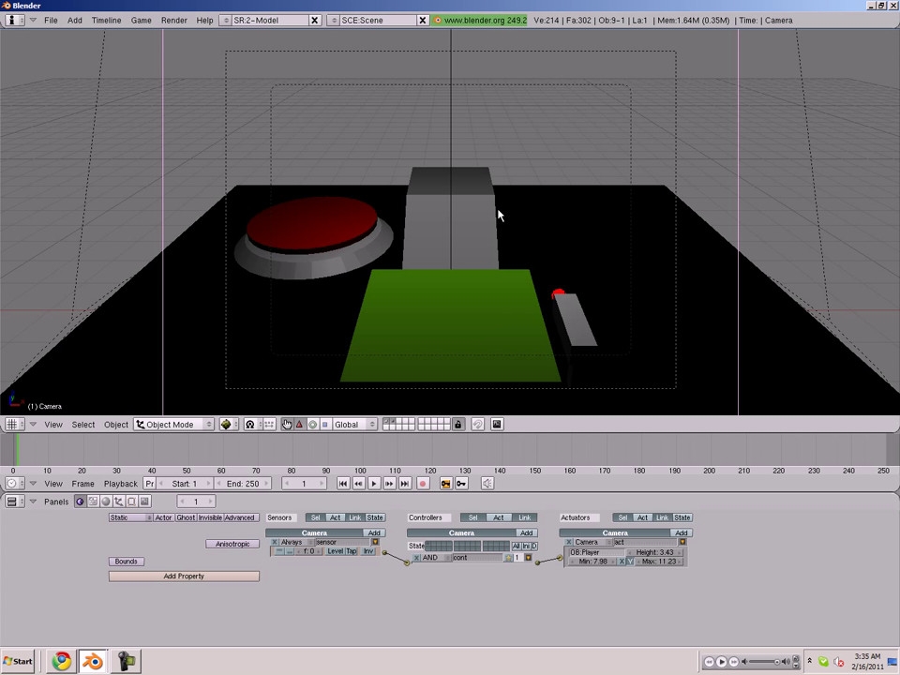
- Run the game twice to test how the camera follows the player cube
key(p)
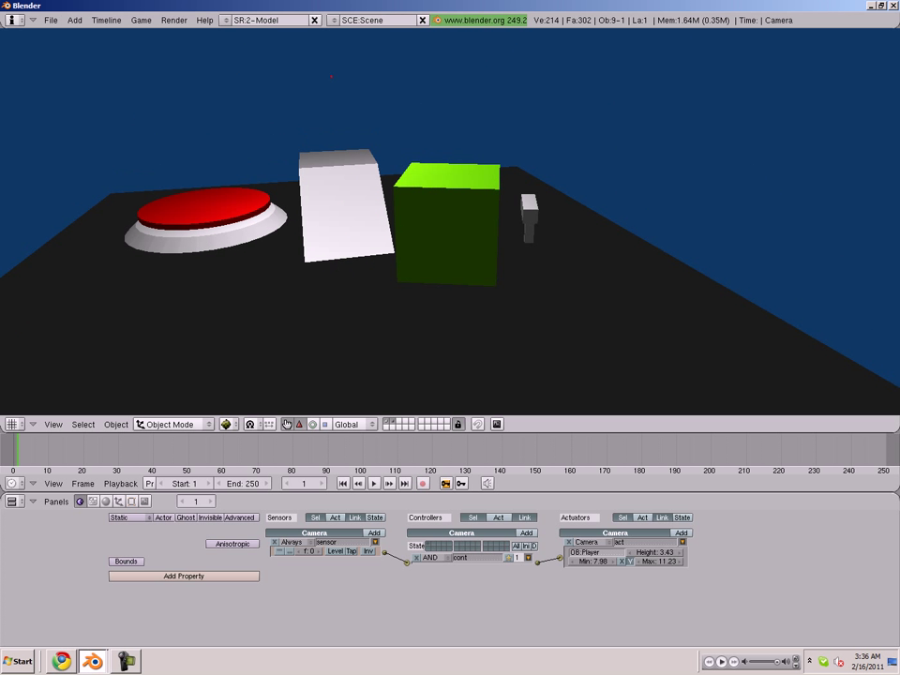
key(Escape)
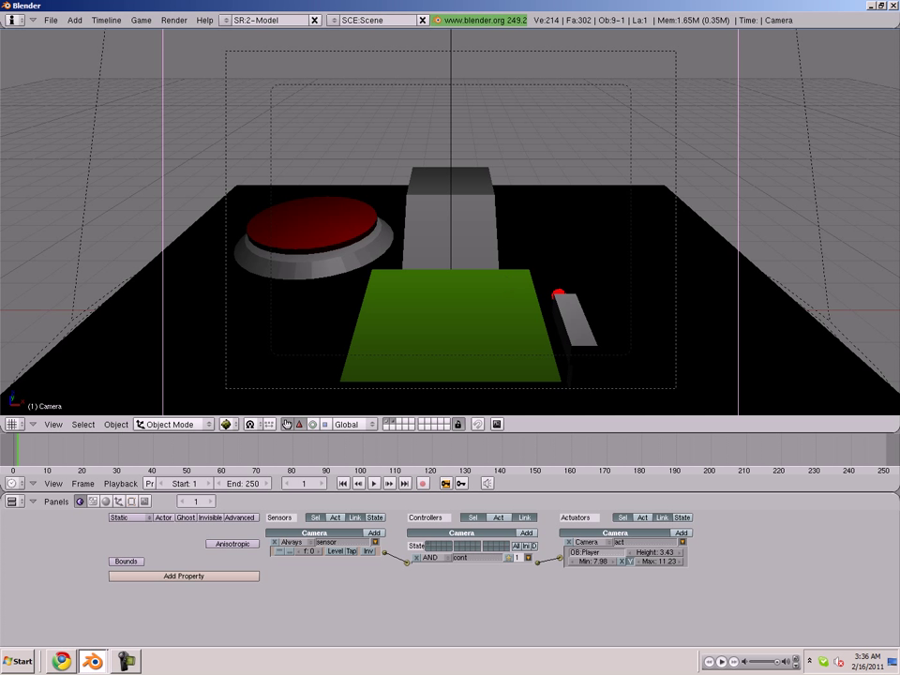
key(p)
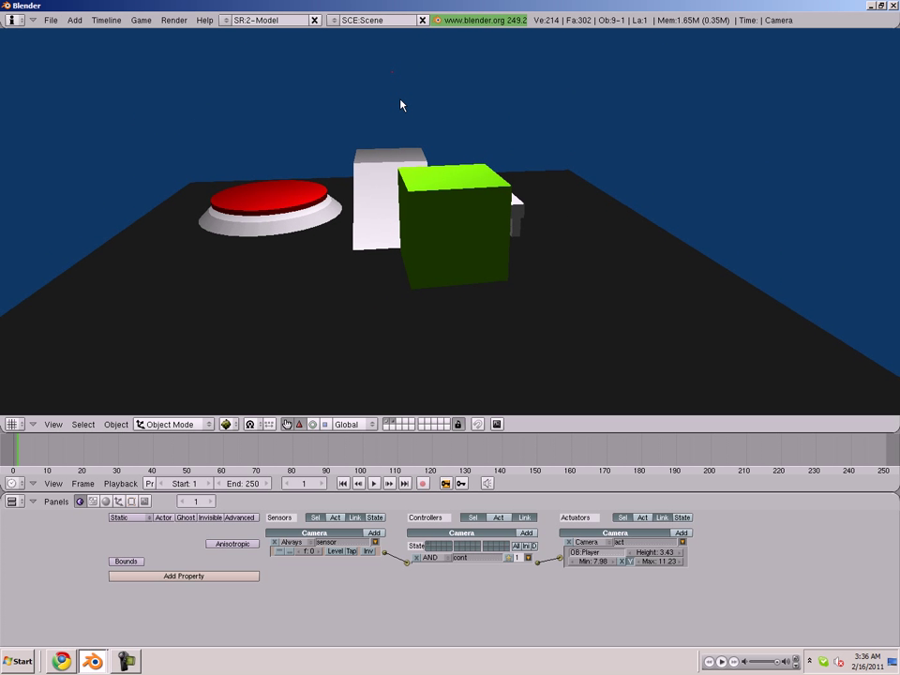
key(Escape)
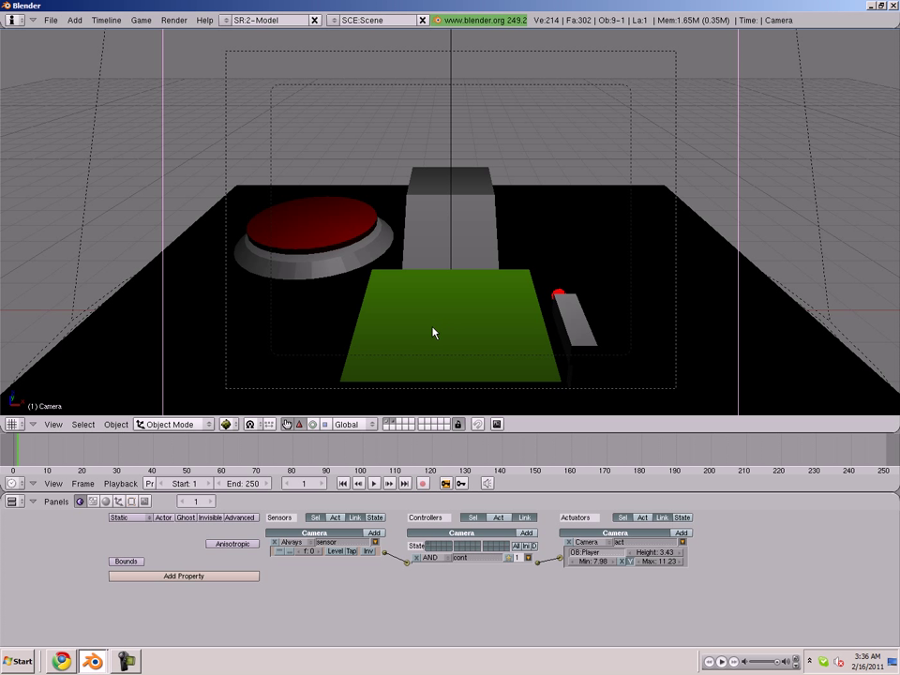
- Give the muzzle Empty a left-button Mouse sensor linked to an AND controller, and add an actuator
right_click(568, 288)
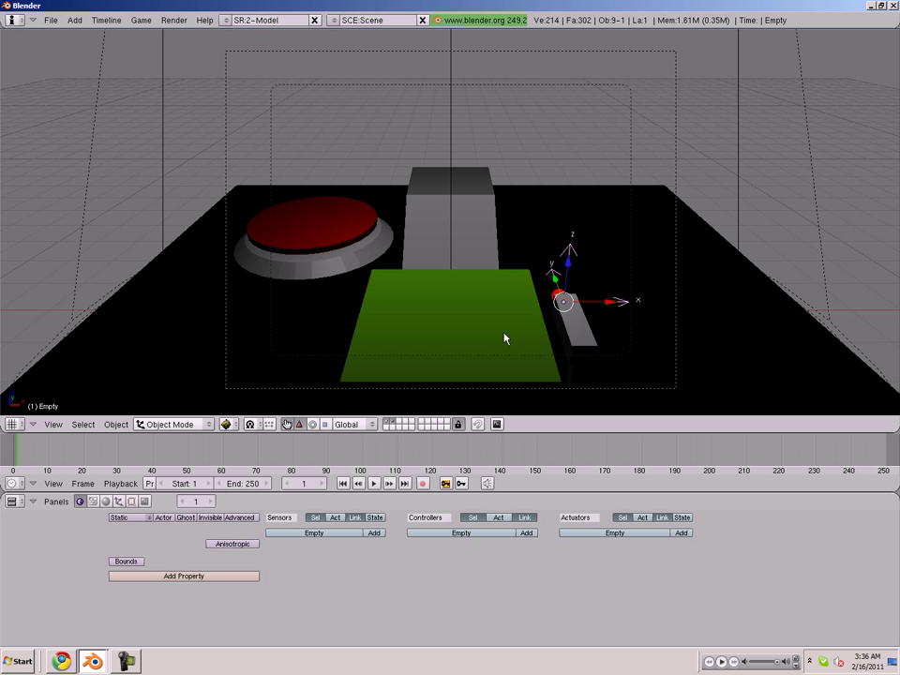
click(374, 533)
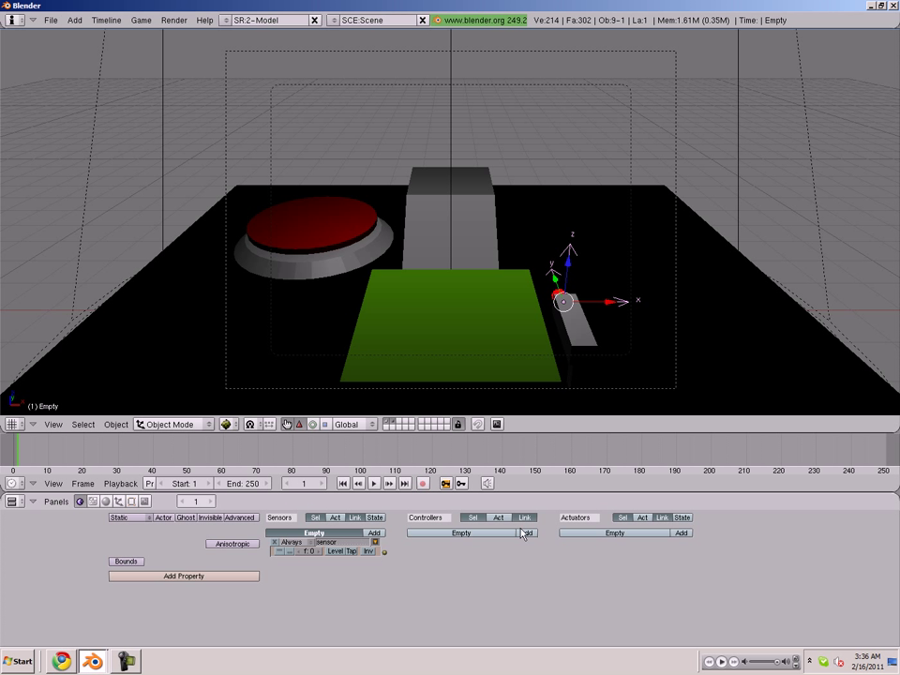
click(527, 533)
click(681, 533)
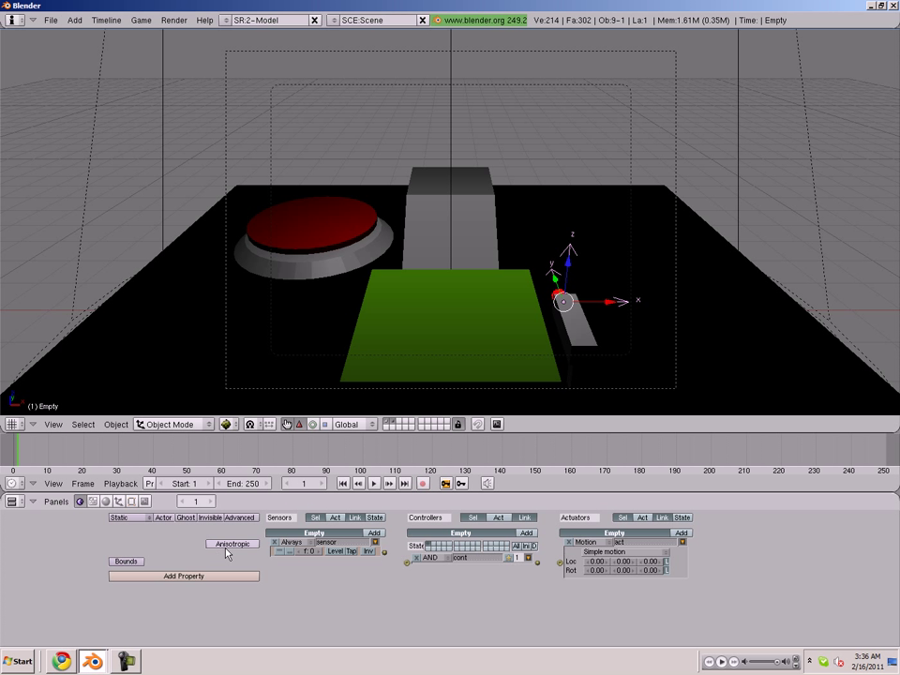
click(298, 547)
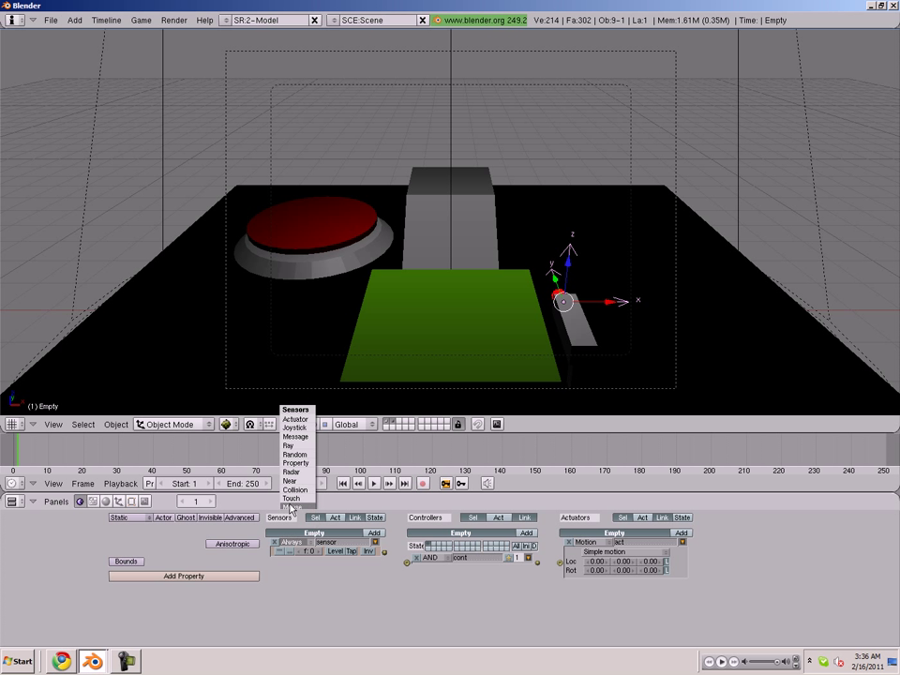
click(297, 512)
click(299, 562)
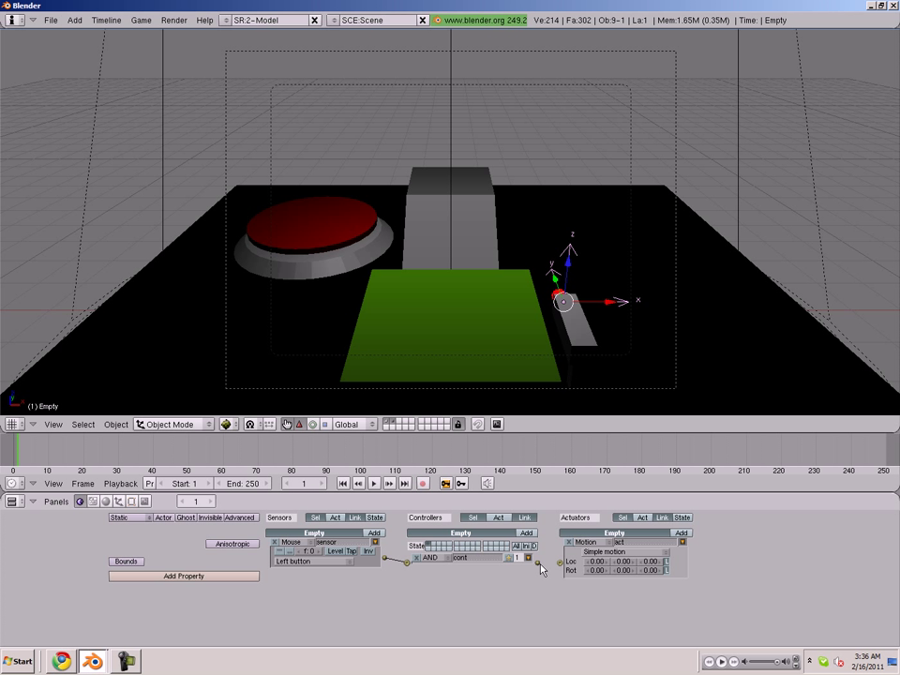
- Link the Empty's controller to the actuator and make it an Edit Object actuator that adds the object Bullet
click(586, 542)
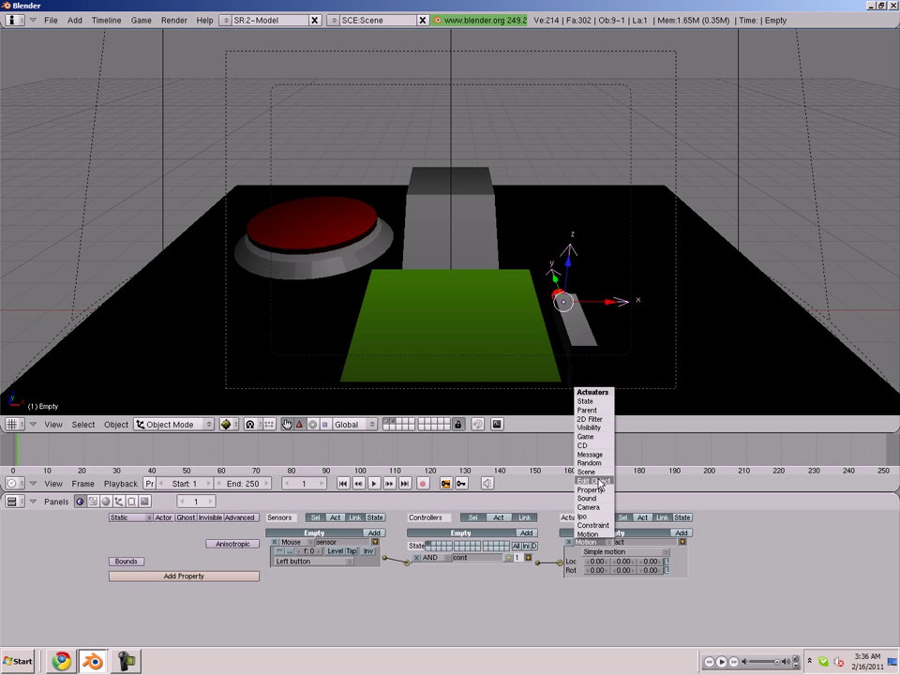
click(597, 480)
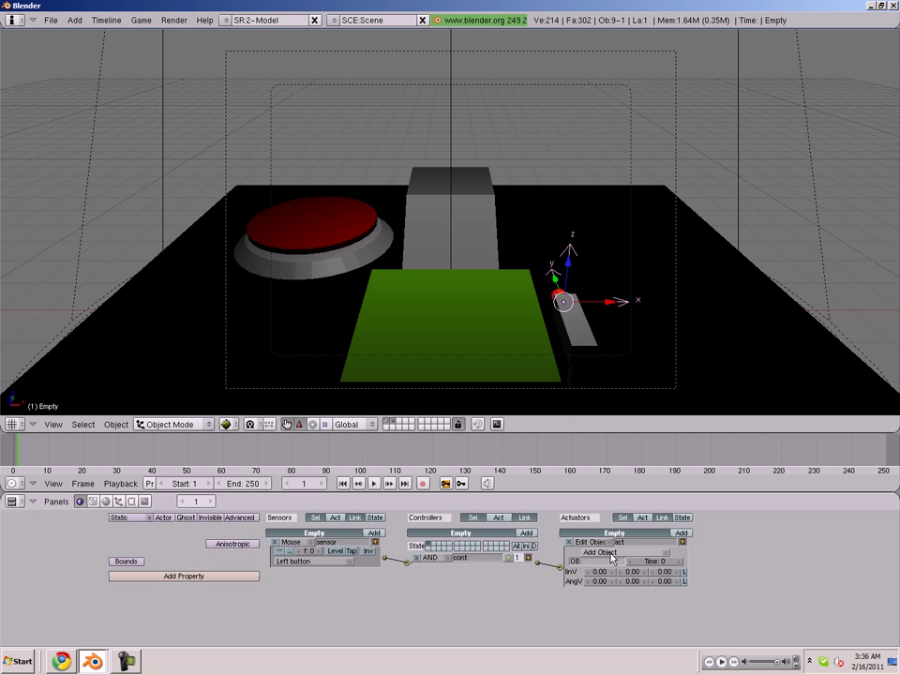
click(602, 563)
text(Bullet)
key(Return)
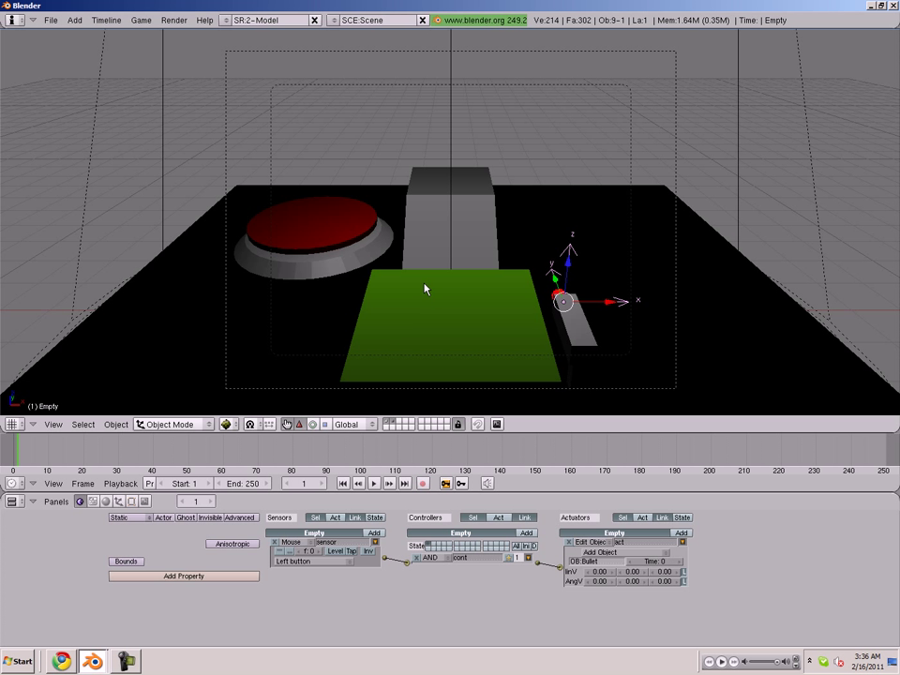
- Hide the Bullet's layer and test shooting bullets from the gun in the game
key(p)
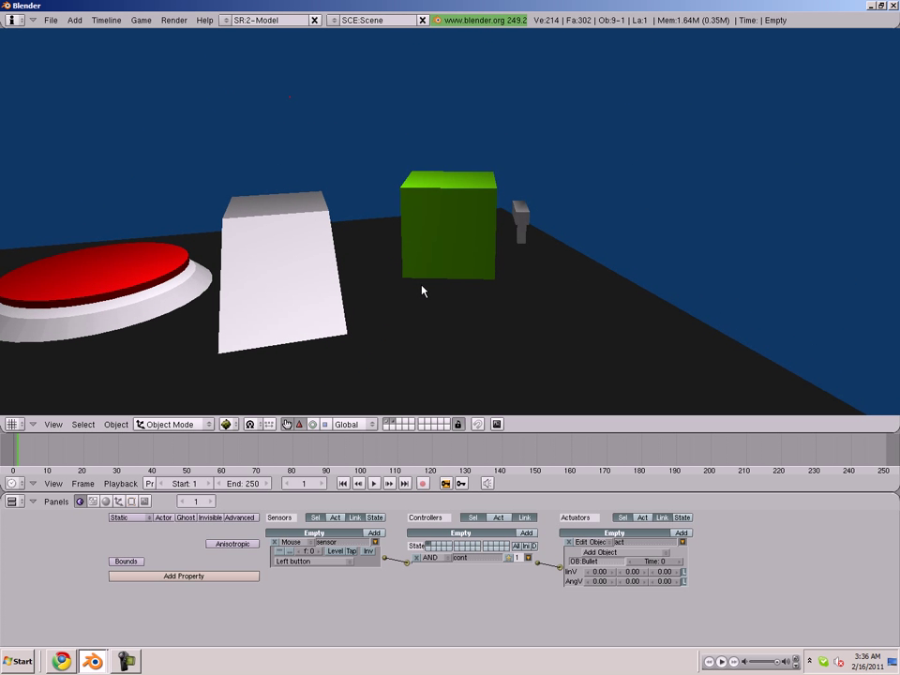
key(Escape)
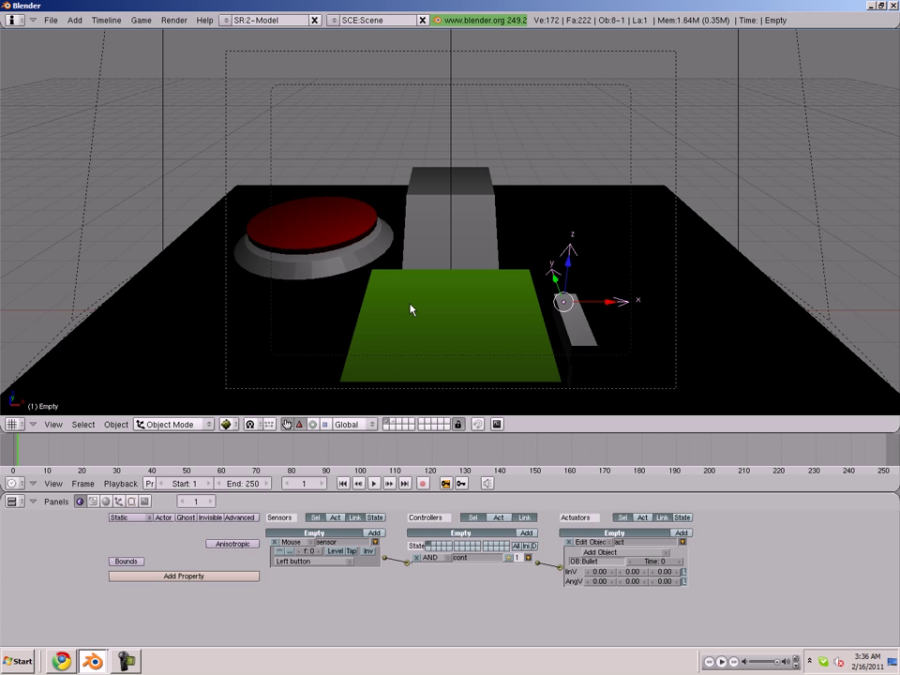
key(p)
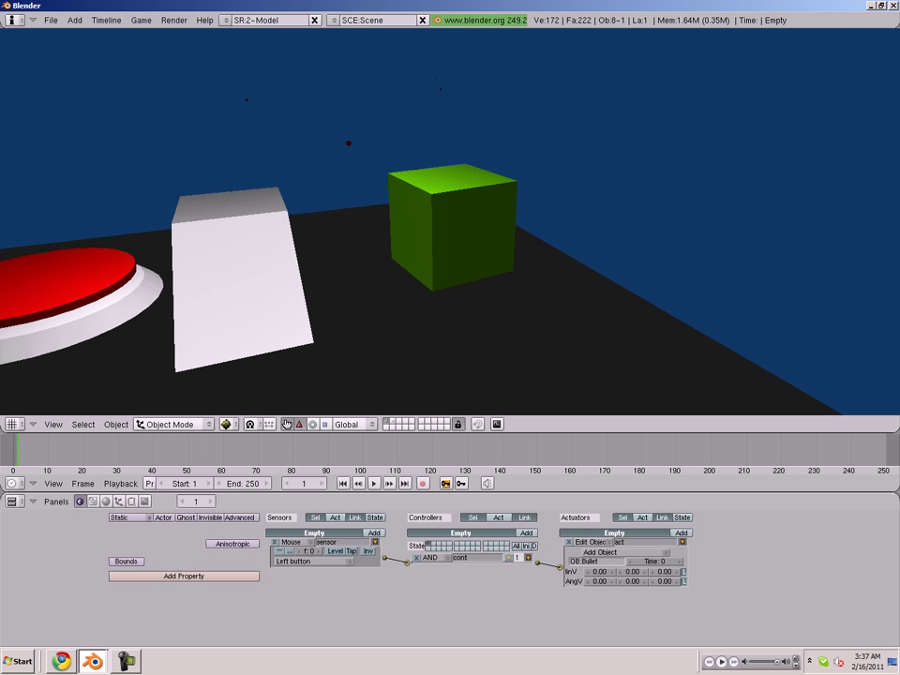
key(Escape)
key(Escape)
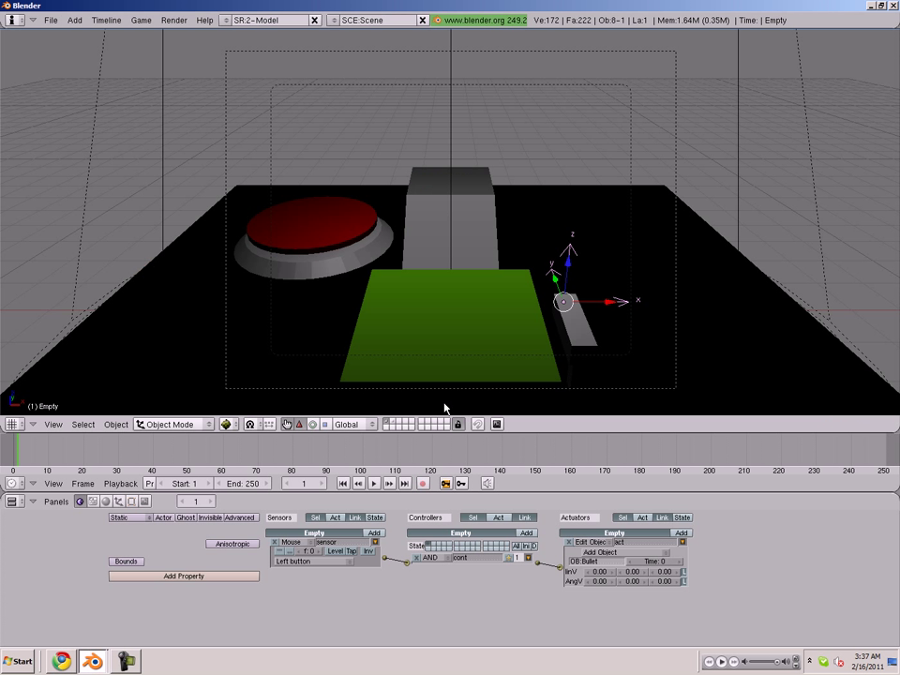
- Select the Bullet on the second layer and raise its Motion actuator's Loc Y value to 2.00
click(397, 426)
right_click(559, 297)
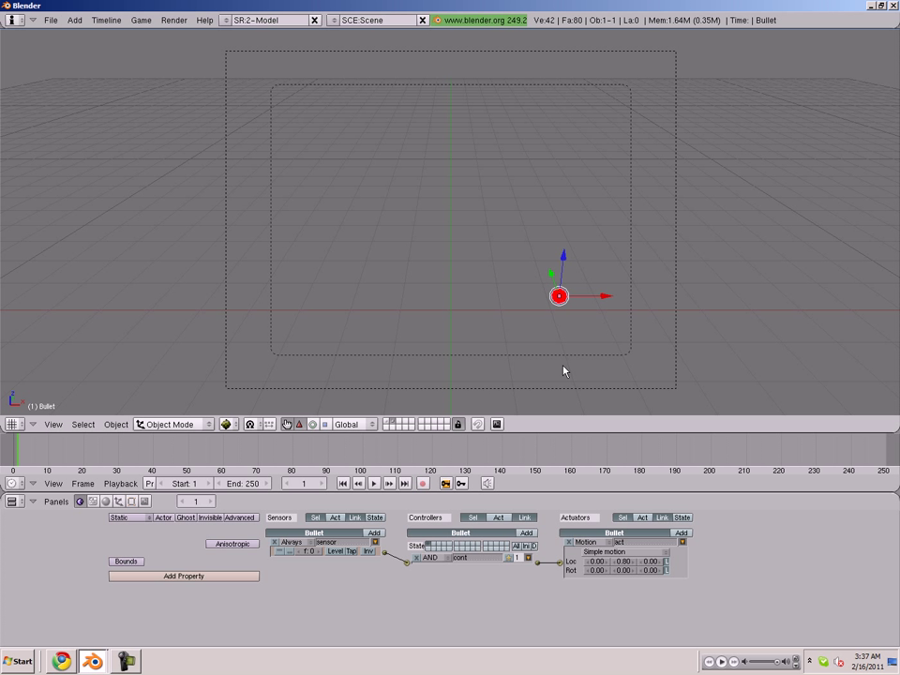
click(635, 564)
click(634, 563)
click(634, 564)
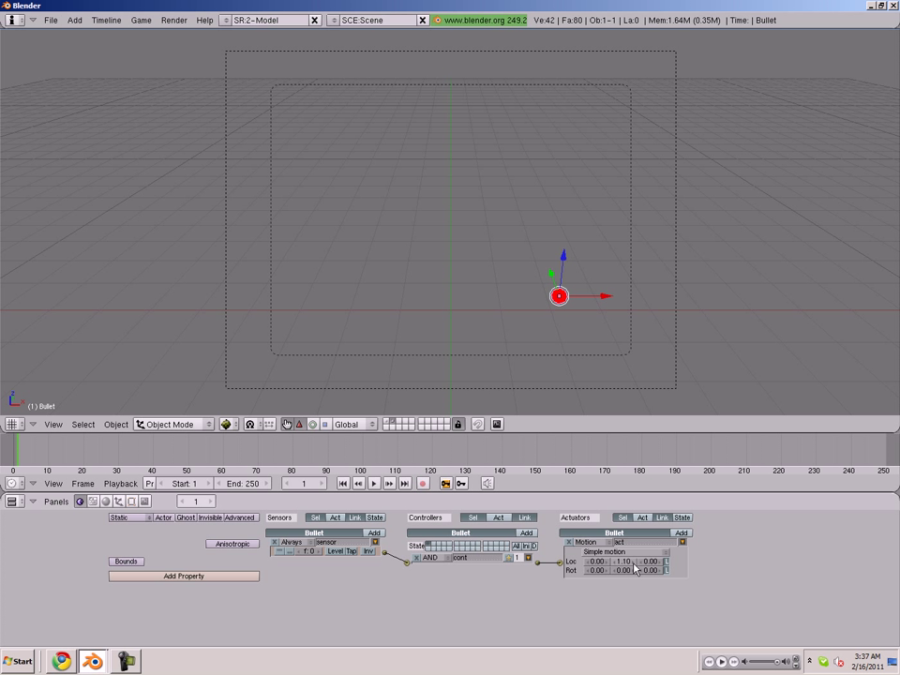
click(634, 564)
click(634, 564)
click(634, 563)
click(634, 564)
click(634, 564)
click(635, 563)
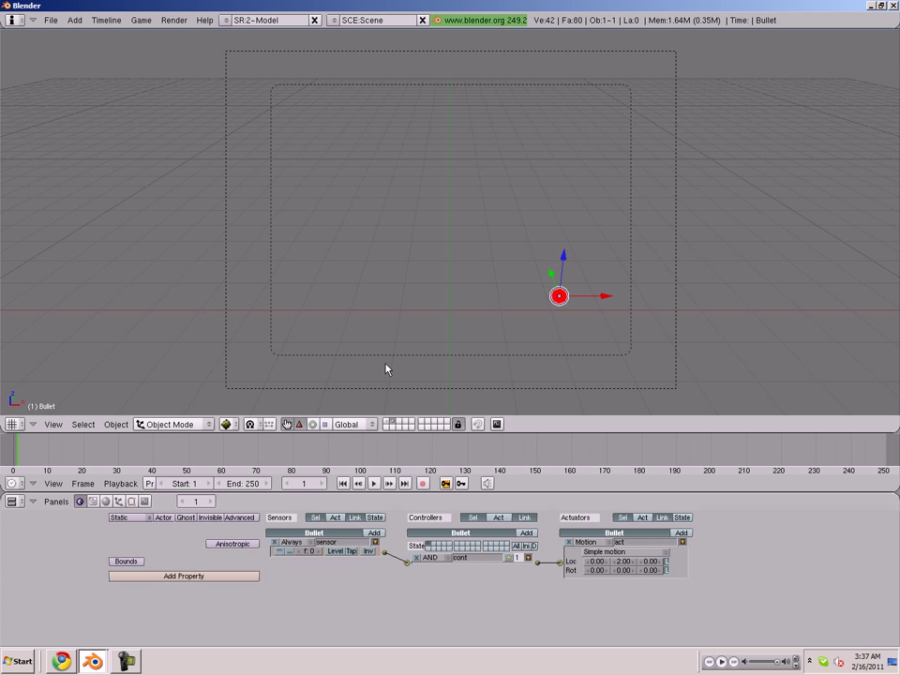
- Return to the main scene layer in camera view and test the faster bullets in the game
click(389, 426)
key(KP_0)
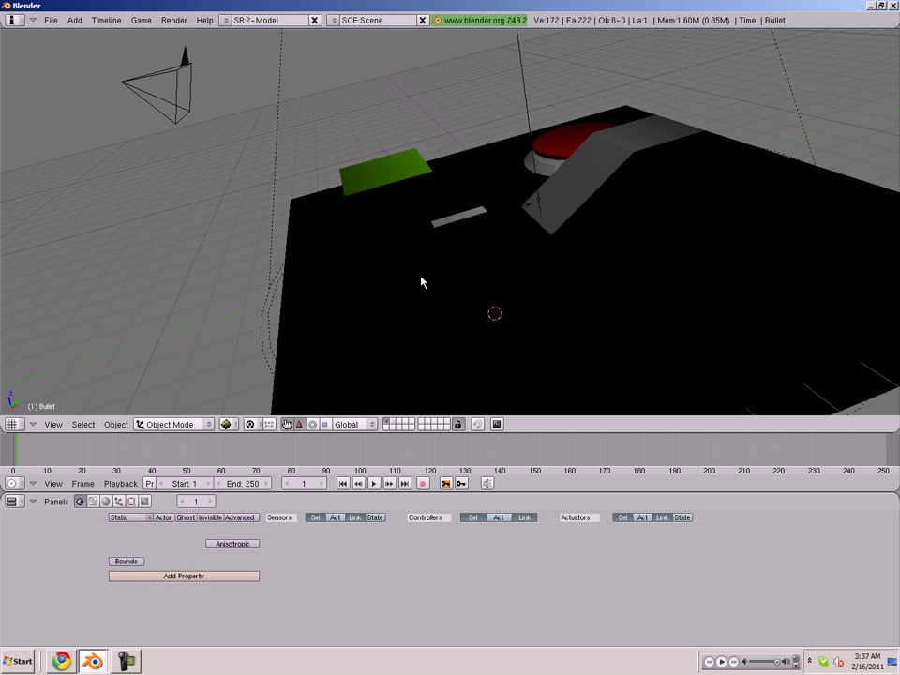
key(KP_0)
key(p)
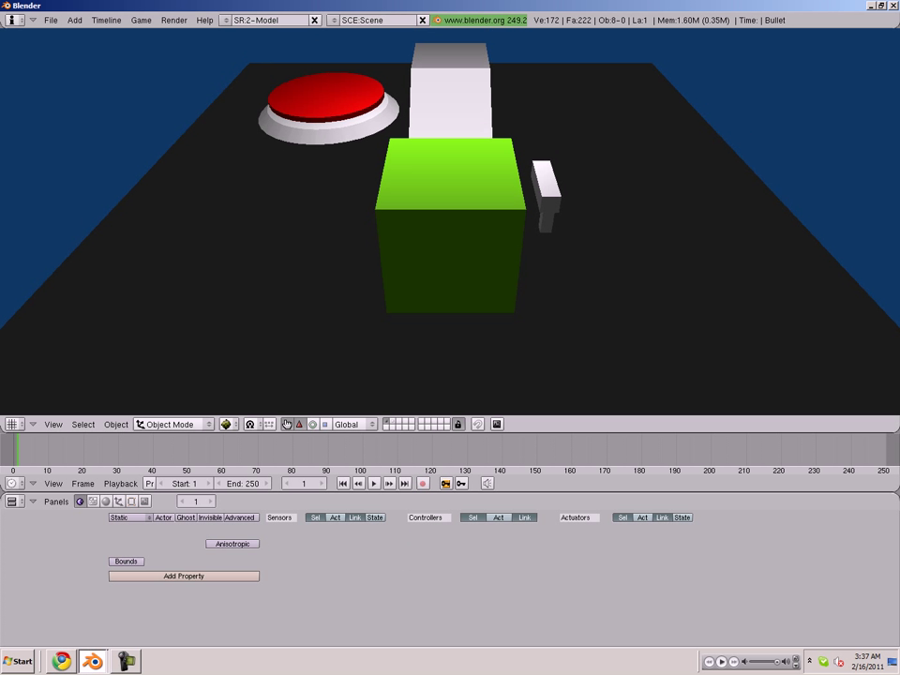
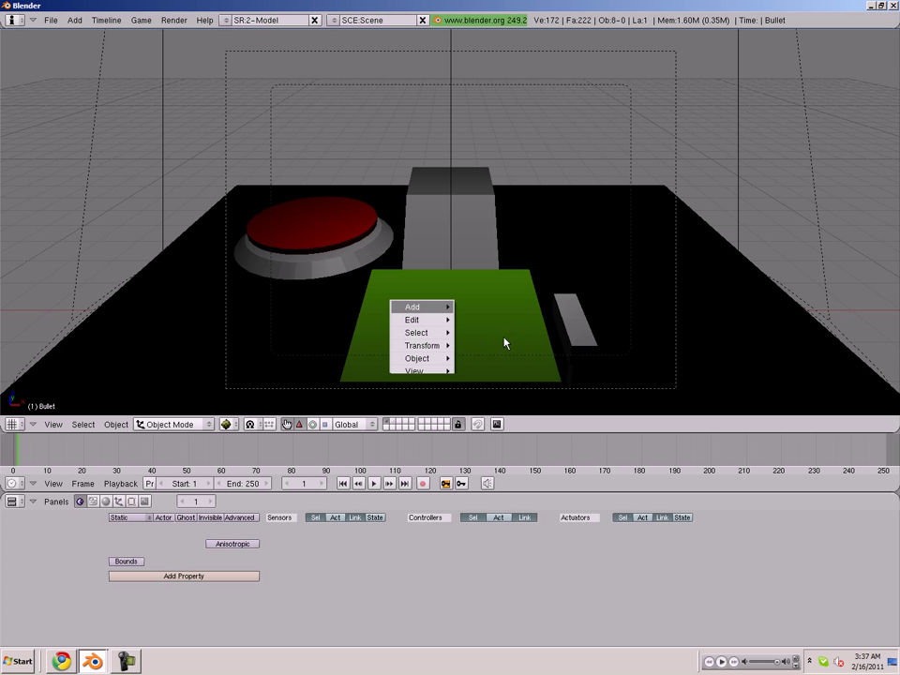
- Add a plane to the scene and clear its location so it sits at the origin
click(488, 335)
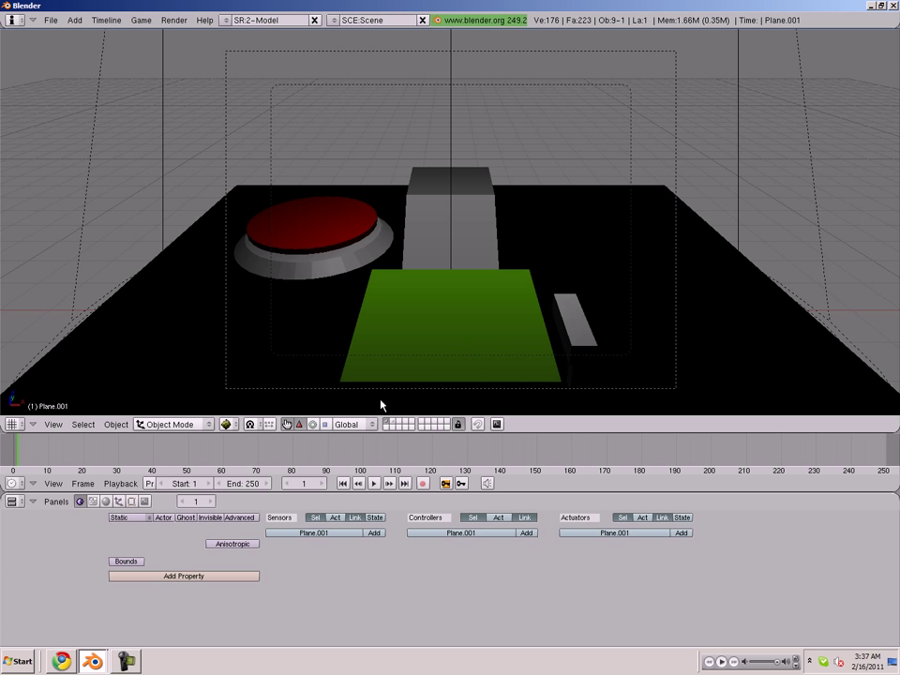
middle_drag(441, 334, 341, 363)
drag(342, 362, 339, 157)
key(KP_0)
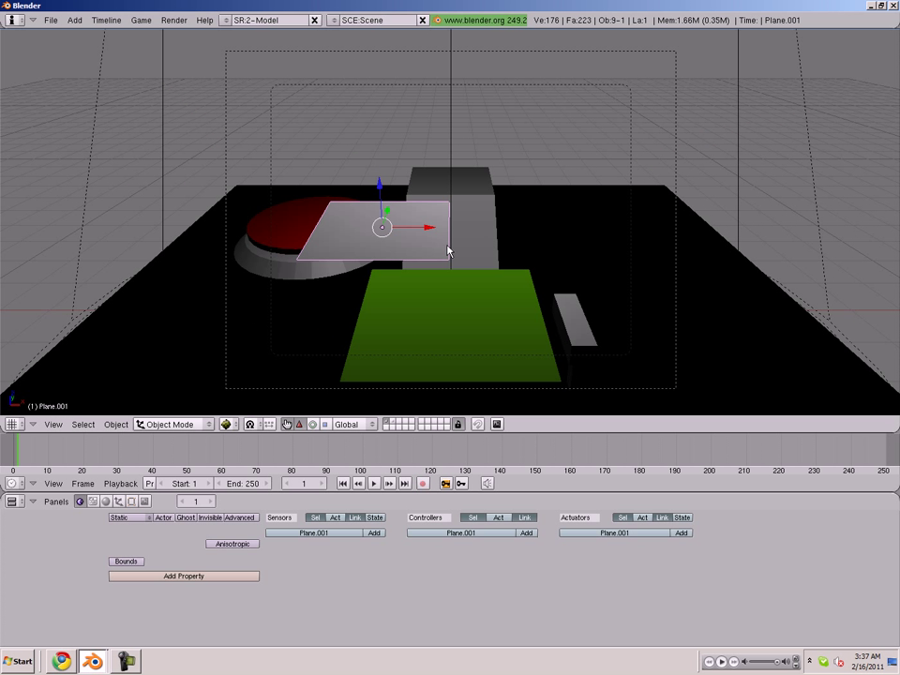
key(KP_5)
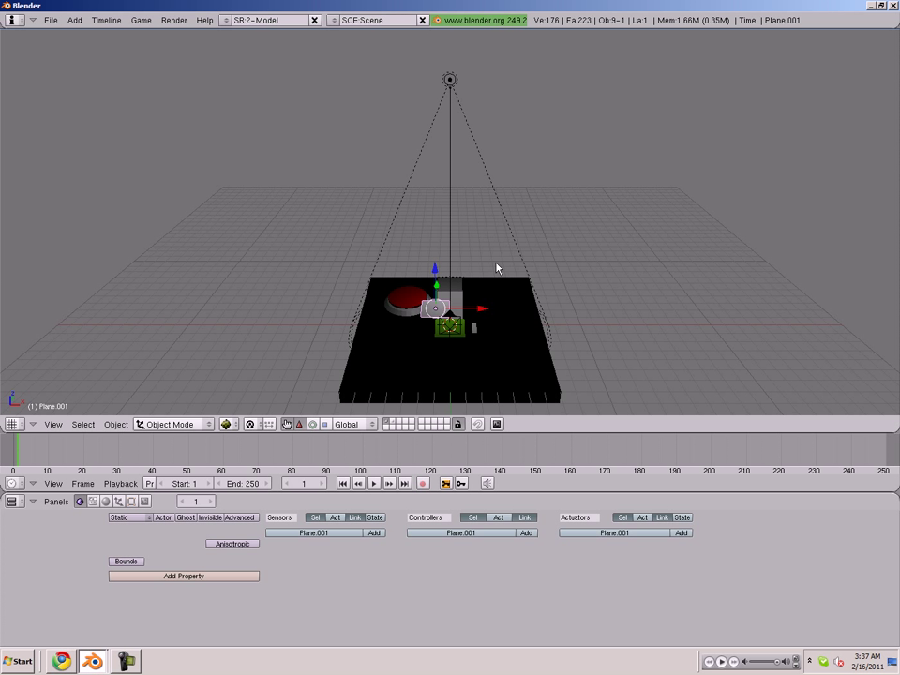
key(alt+g)
click(496, 268)
key(KP_0)
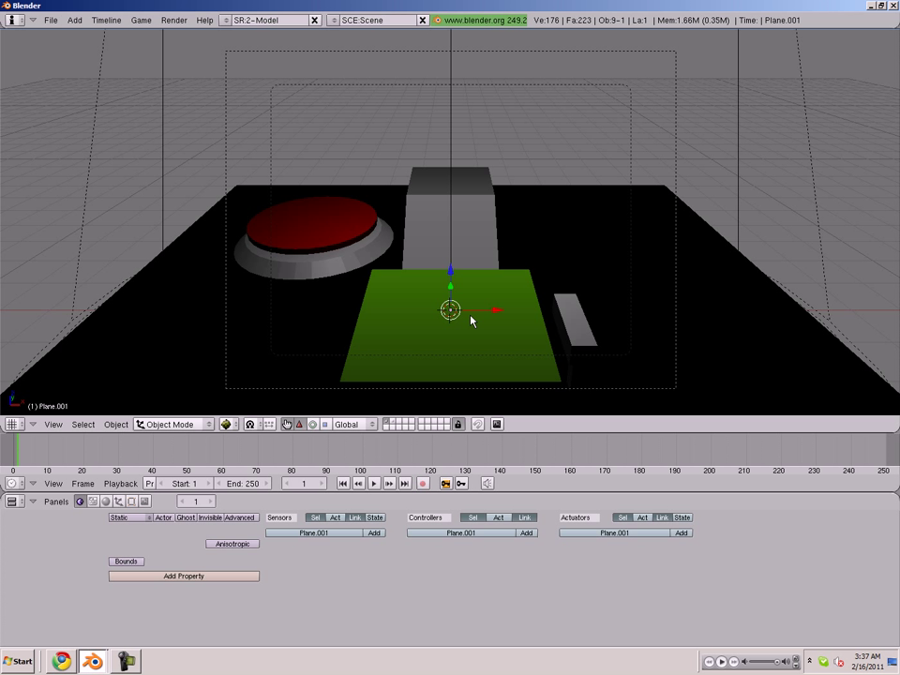
- Raise the plane along Z above the player cube and rotate it about 59 degrees around X
key(g)
key(z)
click(514, 188)
key(r)
key(x)
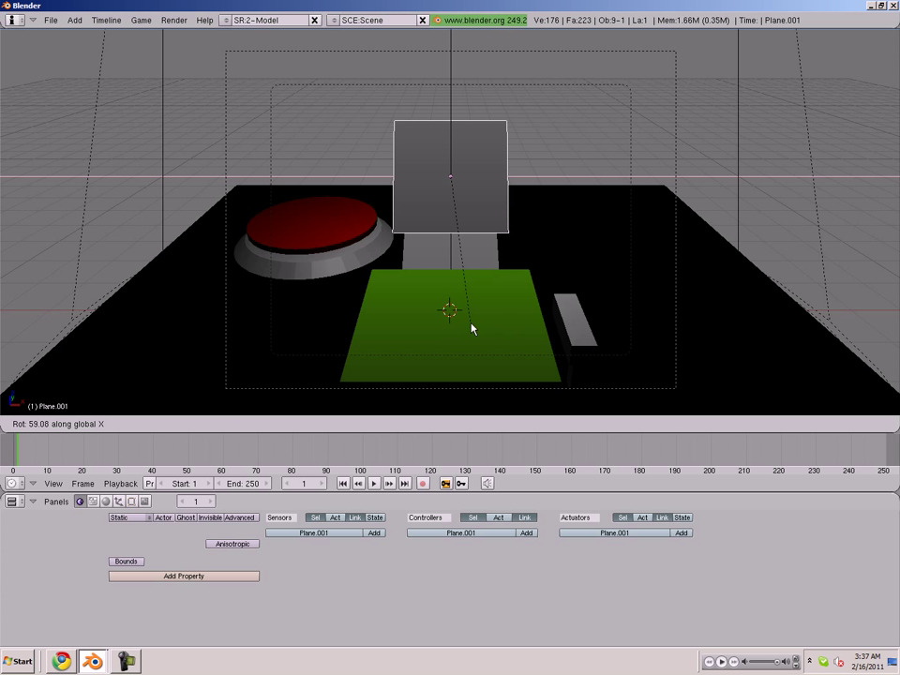
click(471, 329)
- Move the plane in the side view so it sits directly in front of the camera
key(KP_1)
shift+scroll(436, 276, down, 1)
shift+scroll(435, 276, up, 1)
shift+middle_drag(435, 276, 429, 155)
scroll(428, 156, up, 3)
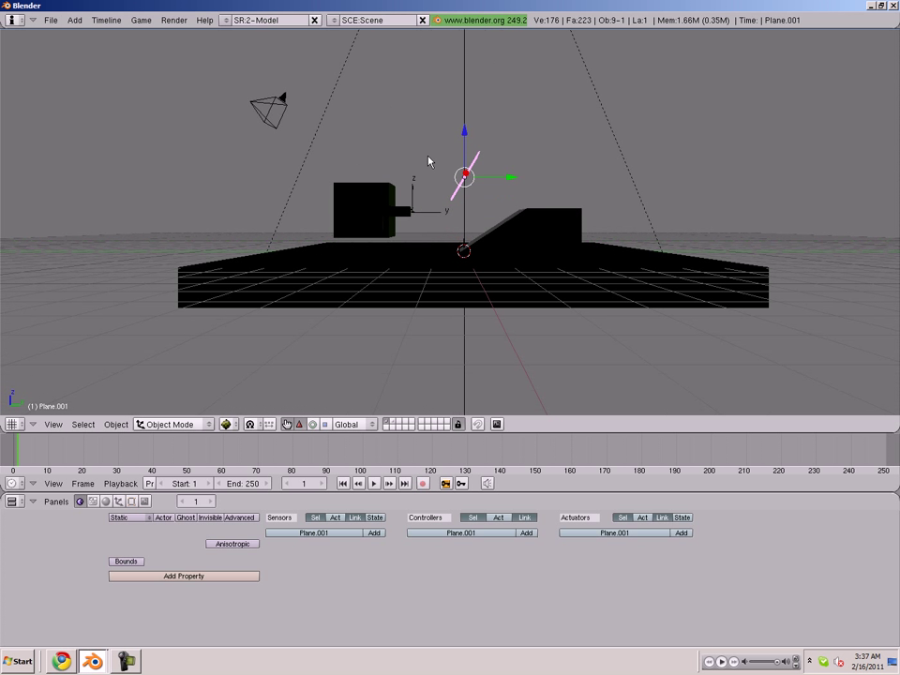
right_click(270, 111)
key(g)
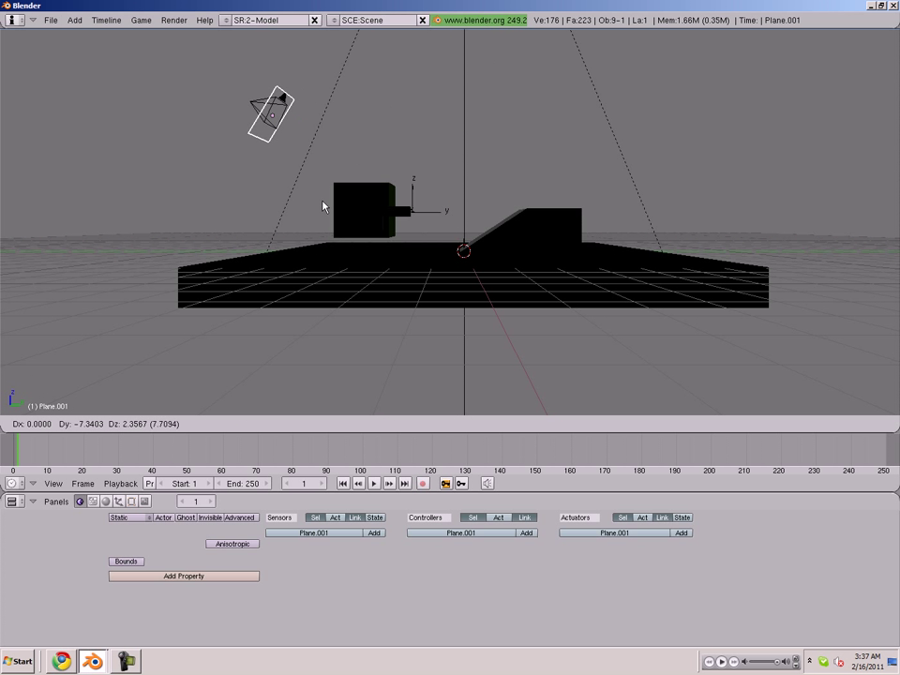
click(286, 195)
- Rotate the plane about 7.45 degrees around X to align it with the camera's viewing direction
shift+middle_drag(286, 195, 434, 207)
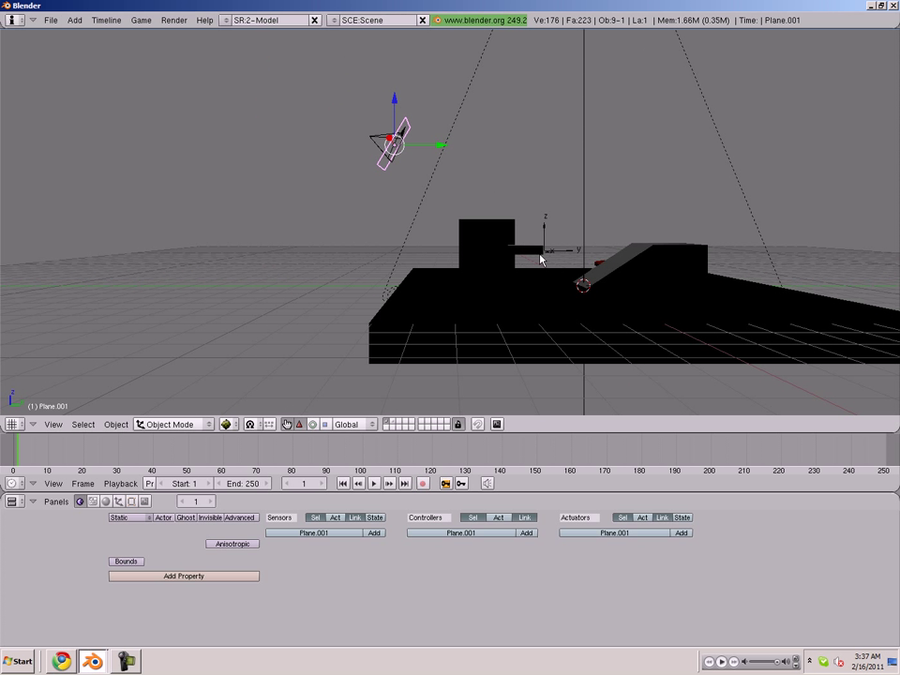
key(r)
key(x)
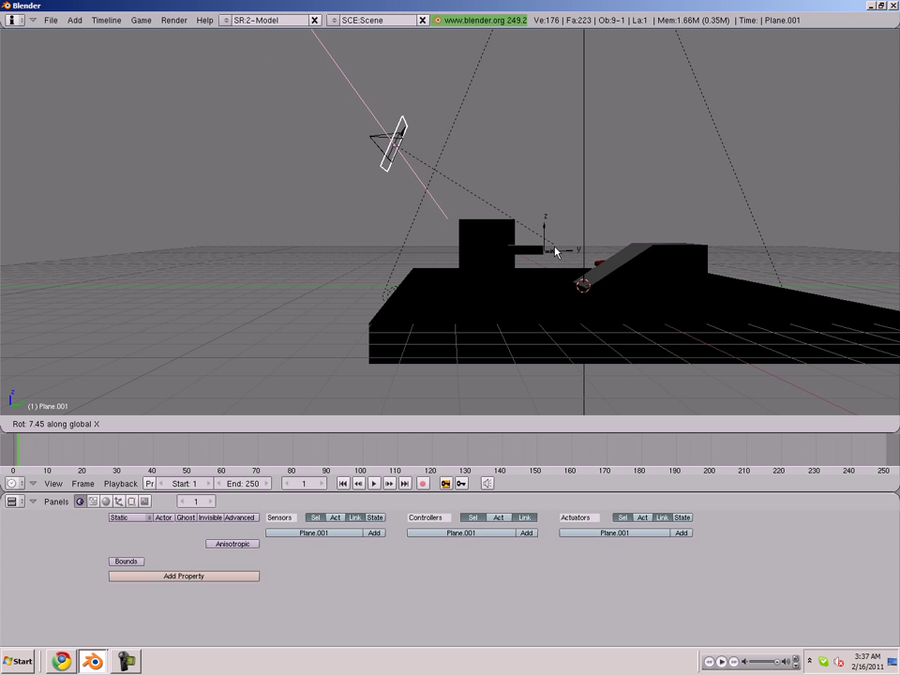
click(554, 249)
- Scale the plane in the camera view to about 0.057 and squeeze it along X into a thin vertical strip
key(KP_0)
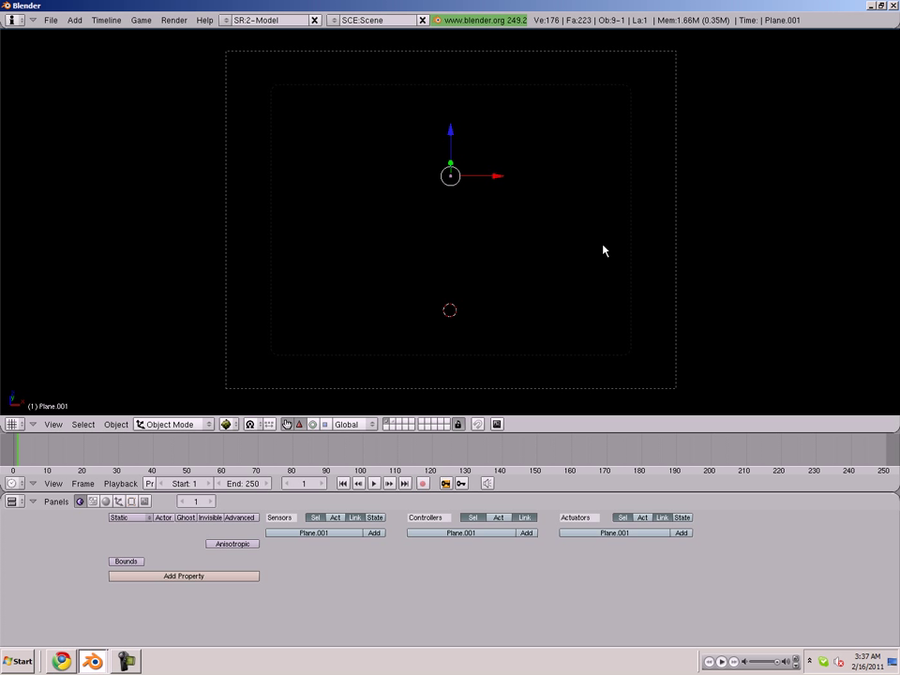
key(s)
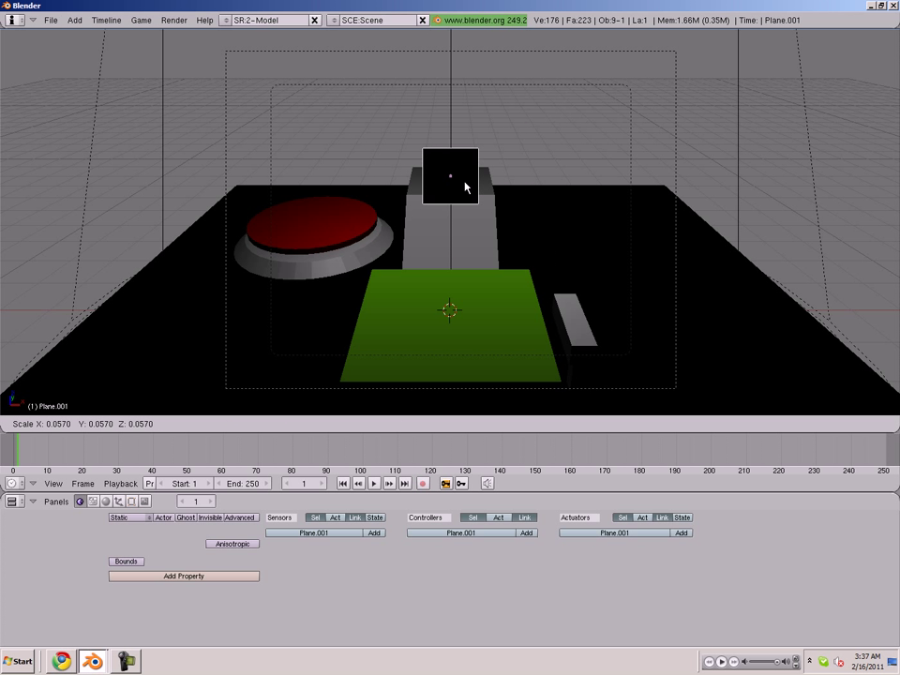
click(466, 187)
key(s)
key(x)
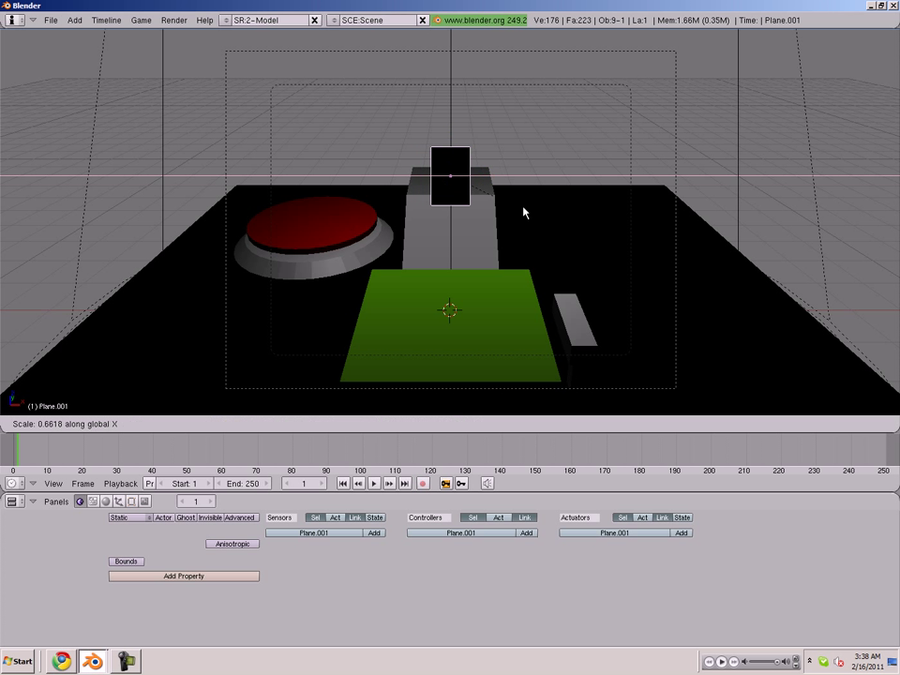
click(460, 173)
key(s)
key(z)
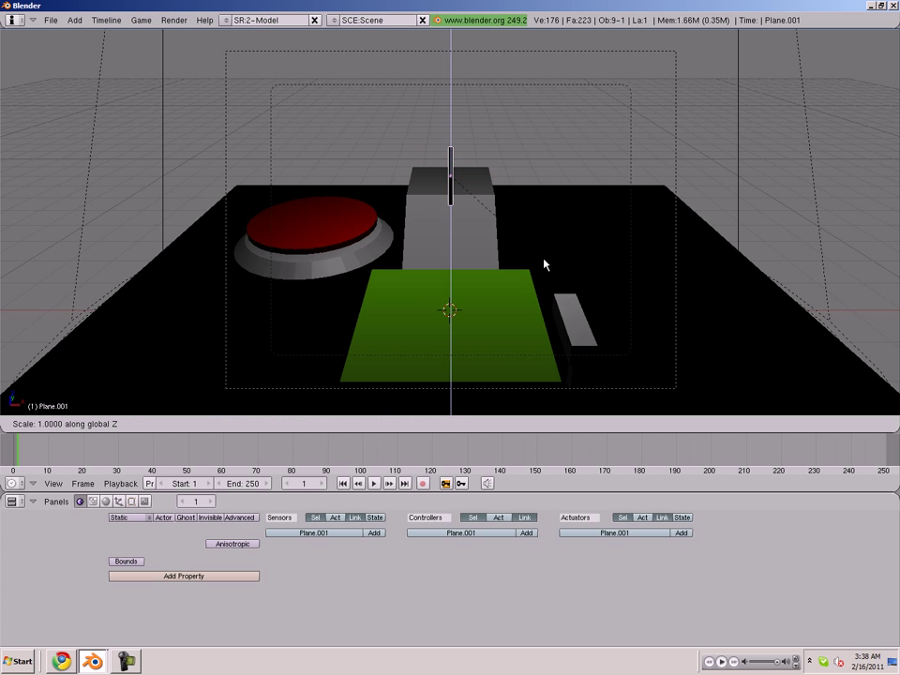
click(501, 202)
- Duplicate the strip's mesh within the same object and rotate the copy 90 degrees to form a crosshair
key(Tab)
key(shift+d)
text(r90)
key(Return)
key(Tab)
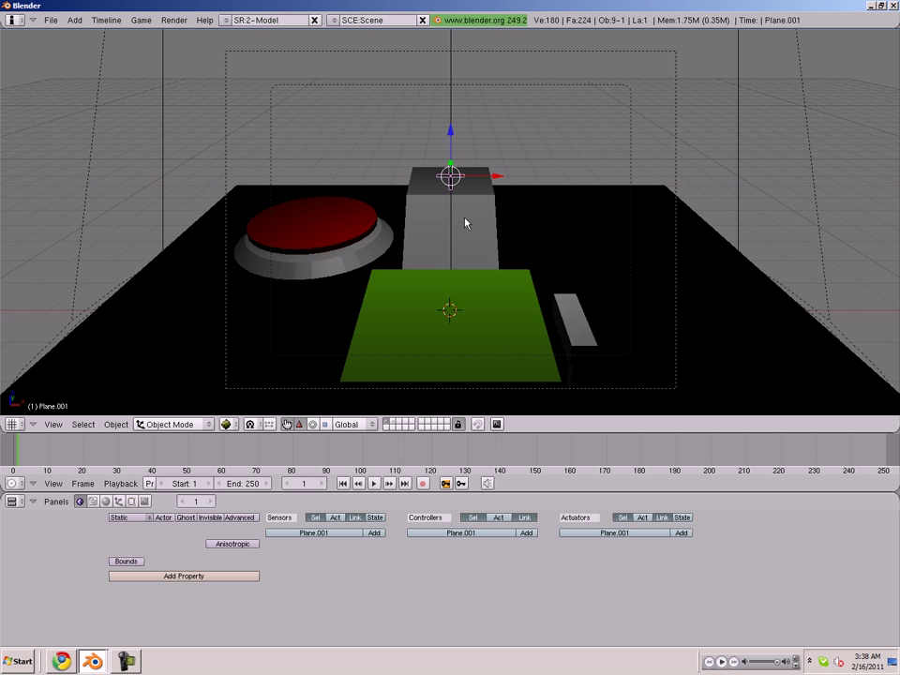
- Give the crosshair a new material coloured light blue with R 0.000, G 0.512 and B 1.000
click(107, 502)
click(290, 540)
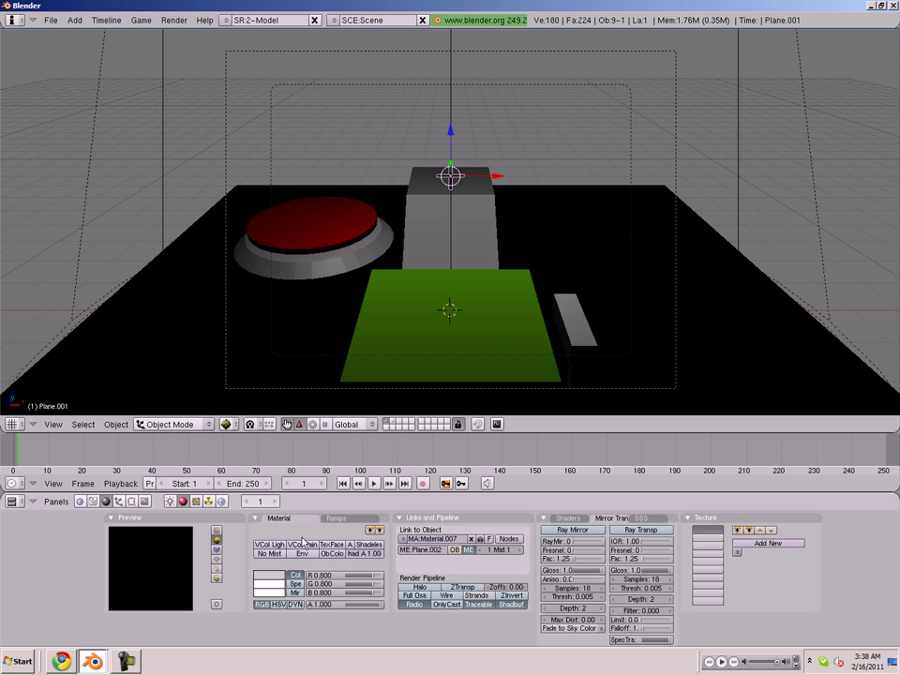
click(269, 575)
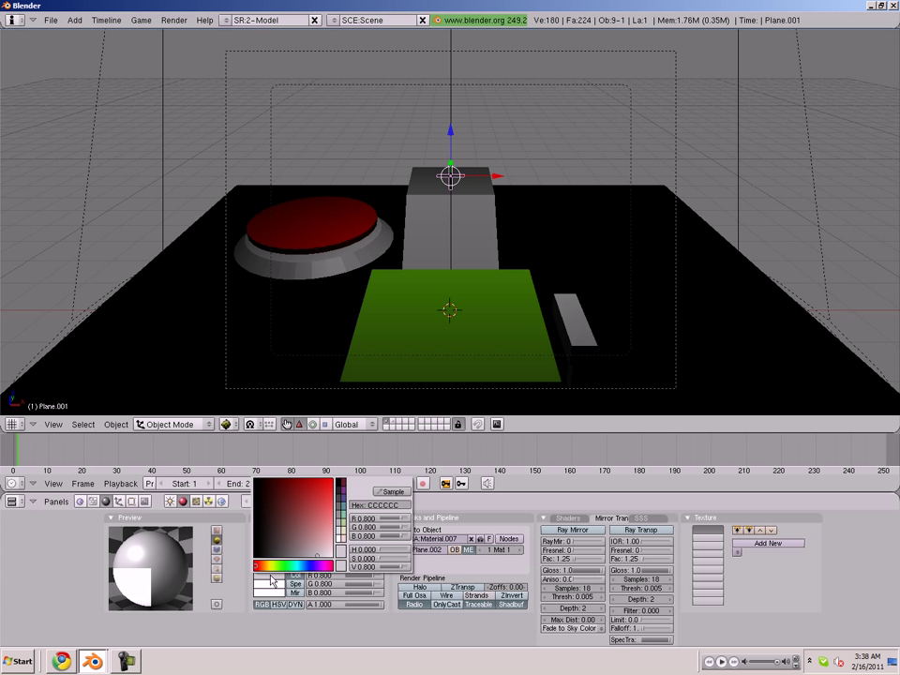
click(306, 565)
click(331, 491)
drag(340, 481, 340, 476)
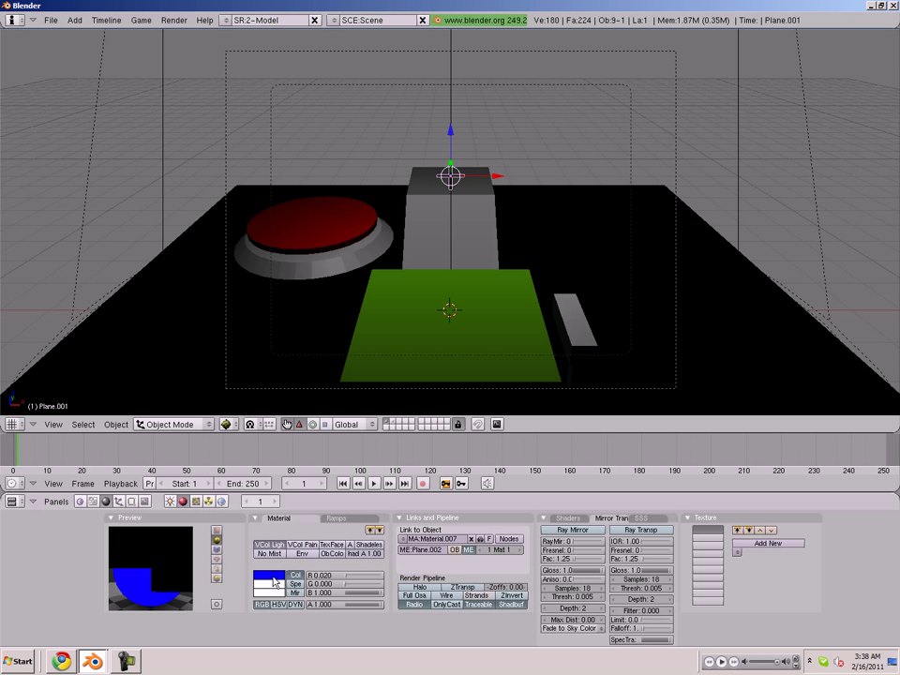
click(271, 575)
click(302, 569)
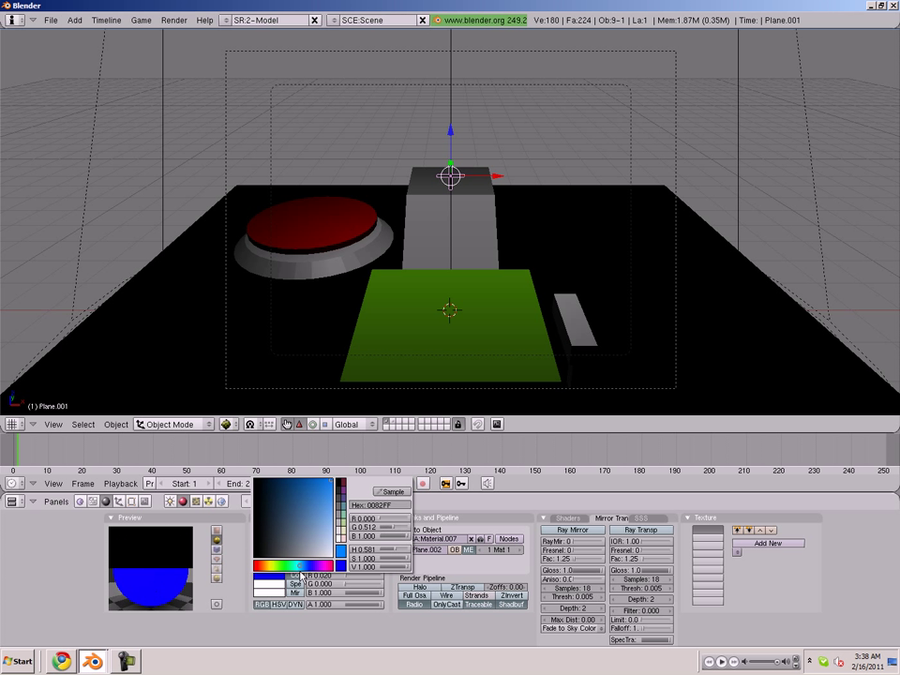
click(271, 575)
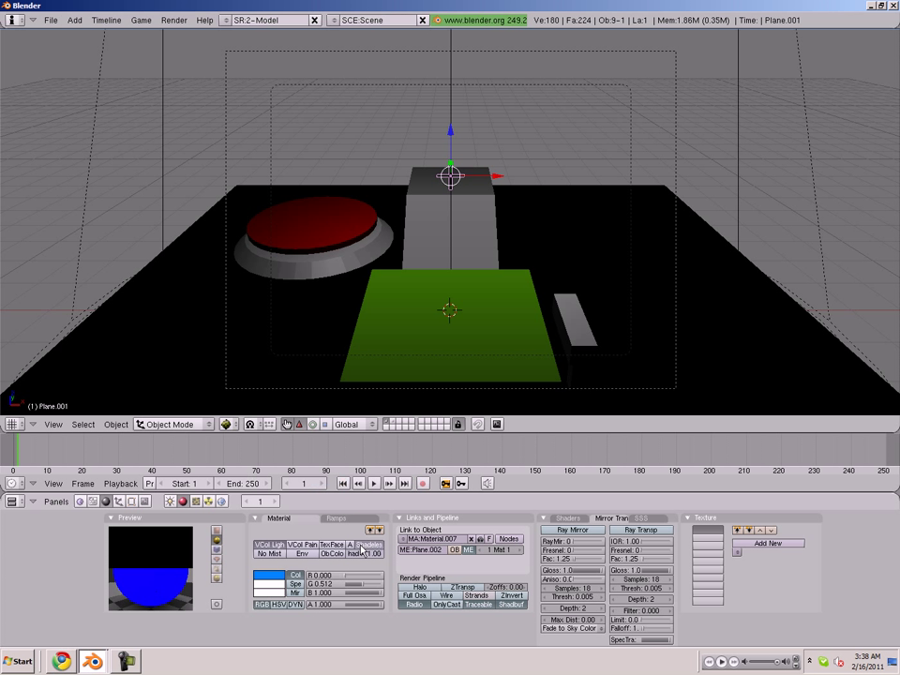
click(299, 569)
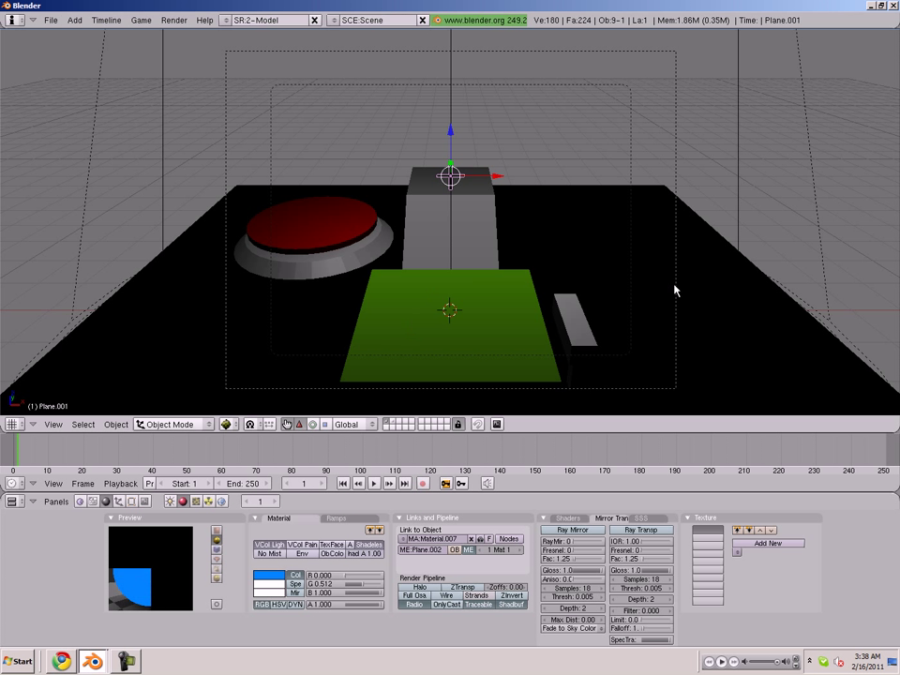
- Parent the crosshair to the camera
shift+right_click(740, 191)
key(ctrl+p)
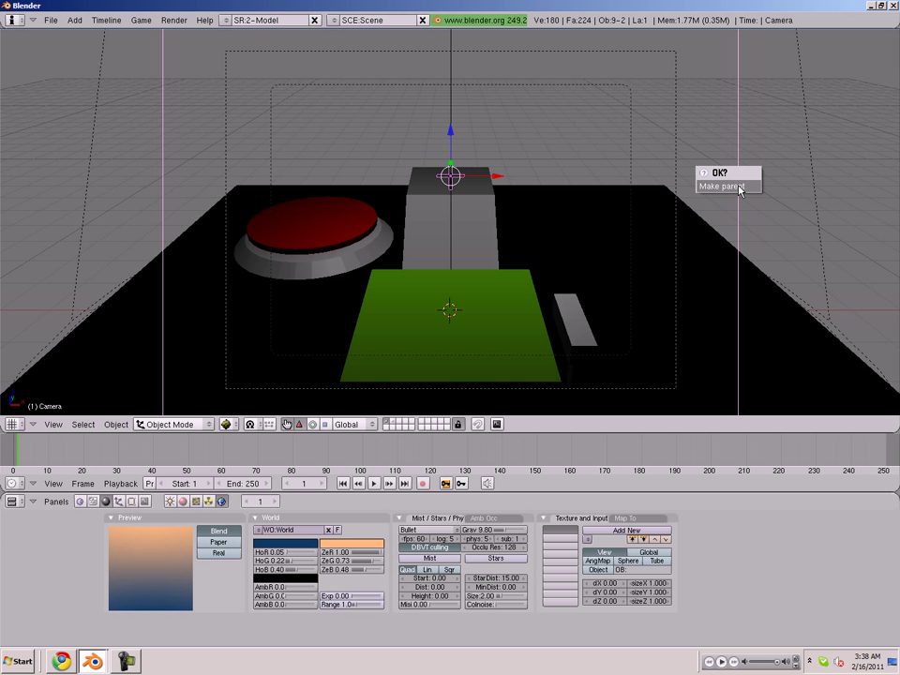
click(740, 187)
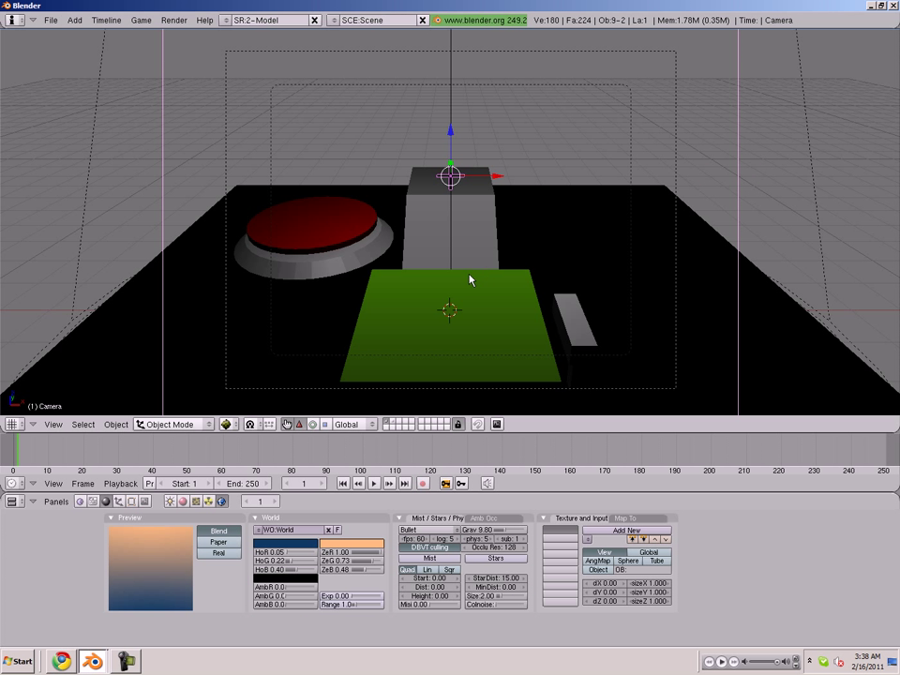
- Enable Ghost in the camera's physics settings, leave Anisotropic off, and test-run the game with the crosshair
click(82, 502)
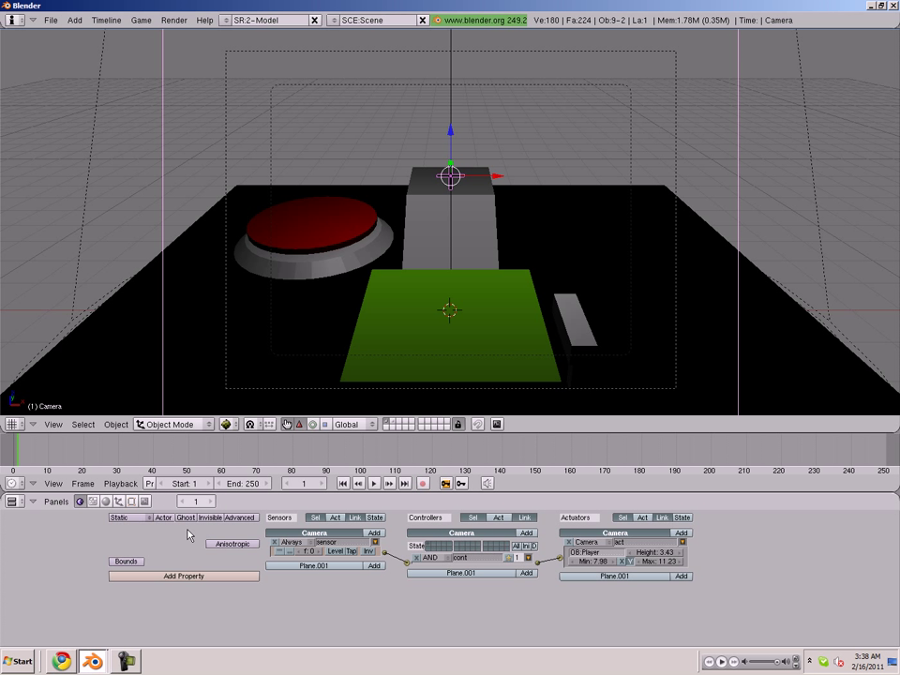
click(242, 546)
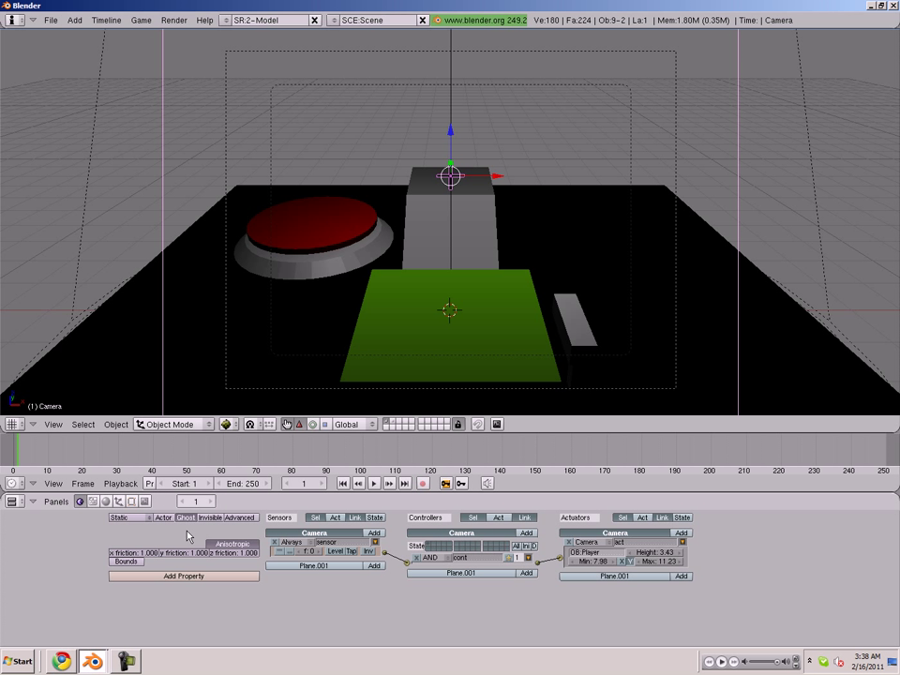
click(232, 544)
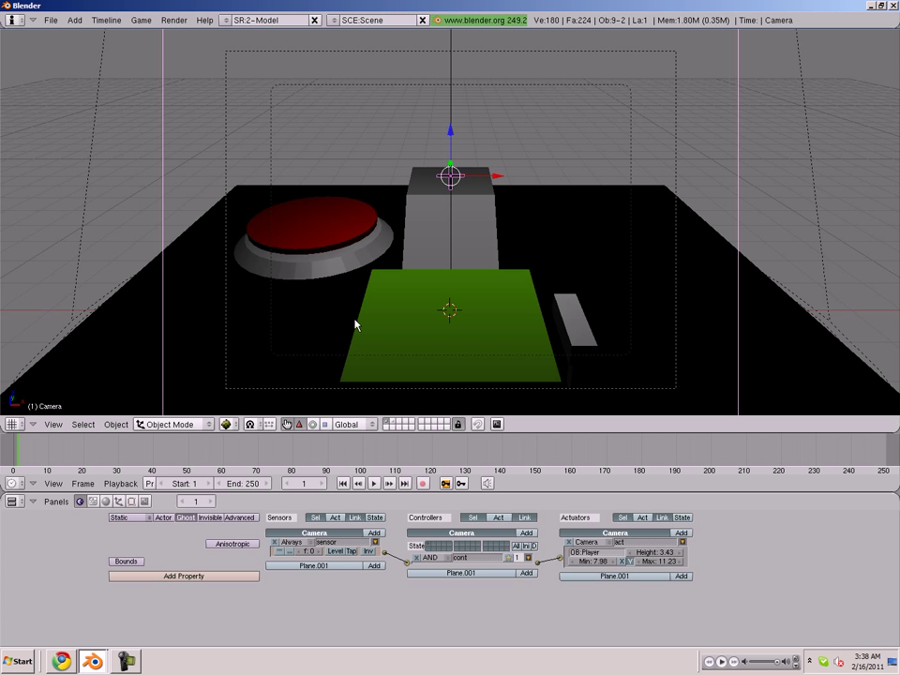
key(p)
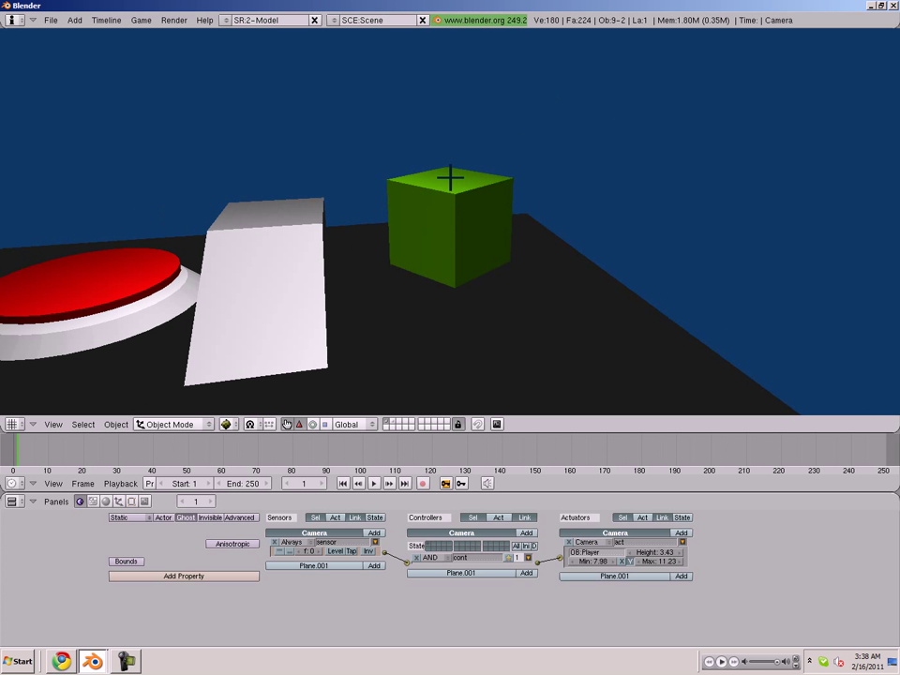
key(Escape)
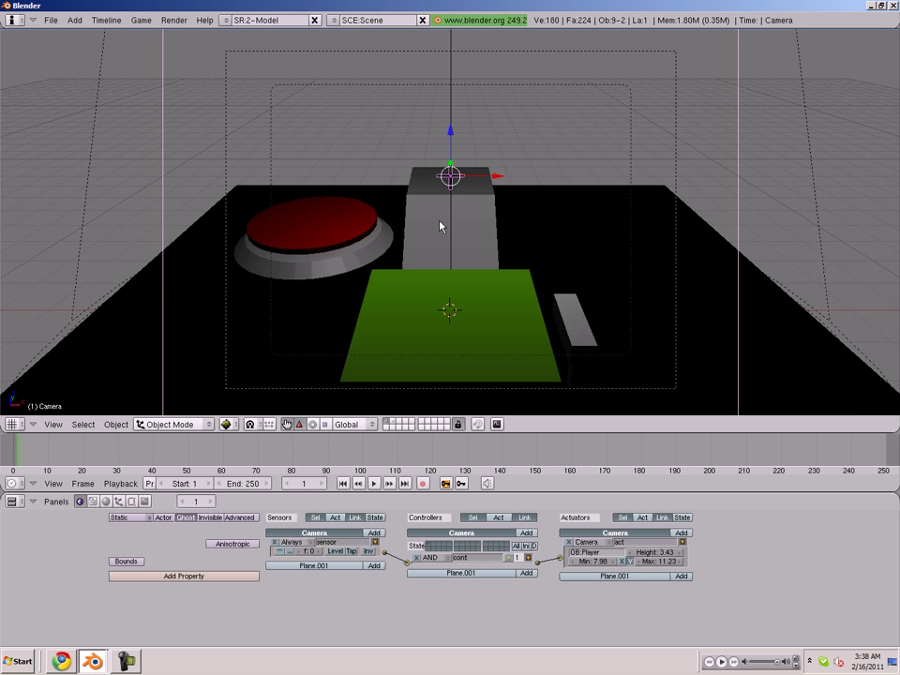
- Raise the crosshair along Z to near the upper edge of the camera frame and test-run the game
drag(454, 137, 454, 68)
key(ctrl+z)
right_click(451, 177)
drag(451, 143, 451, 70)
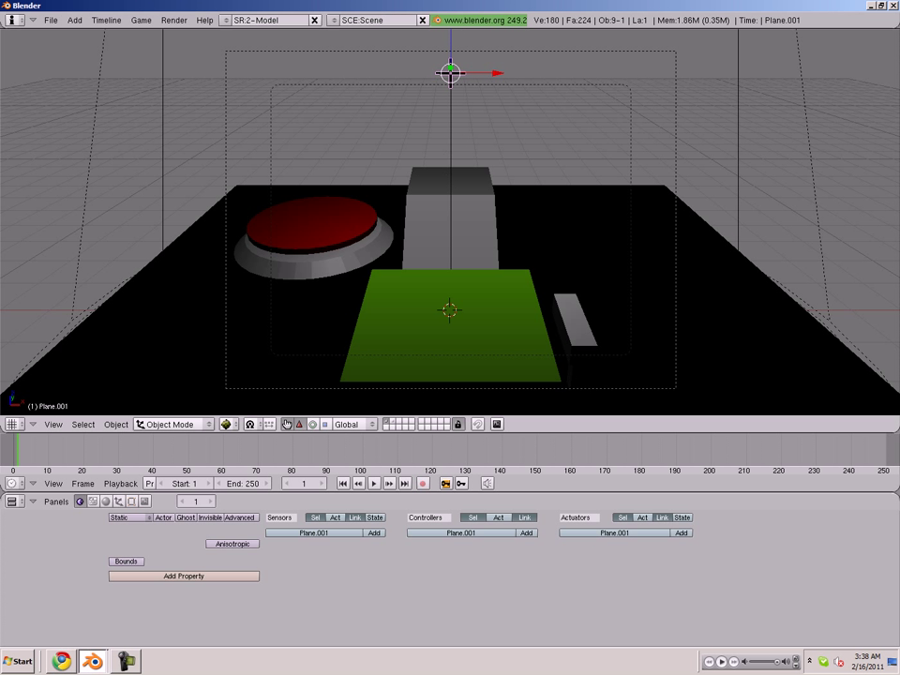
key(p)
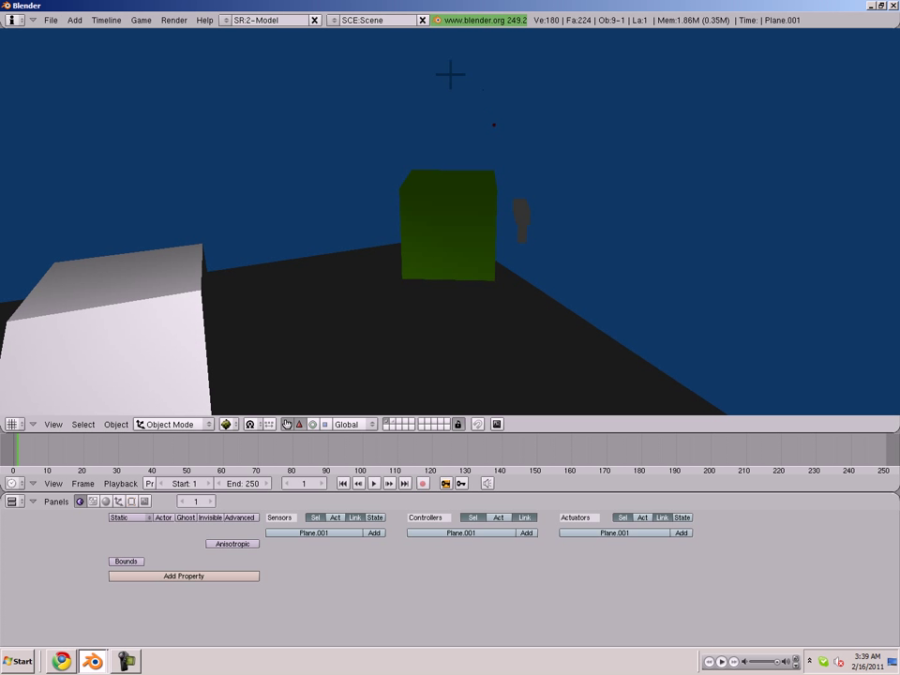
key(Escape)
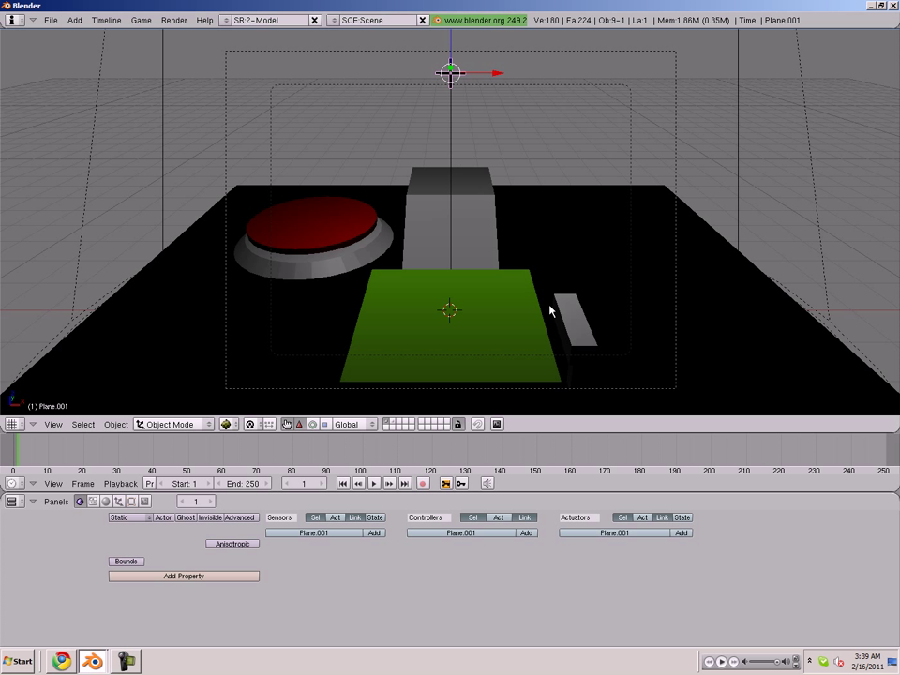
- Clear the camera's parent with the option that keeps its transformation
right_click(741, 187)
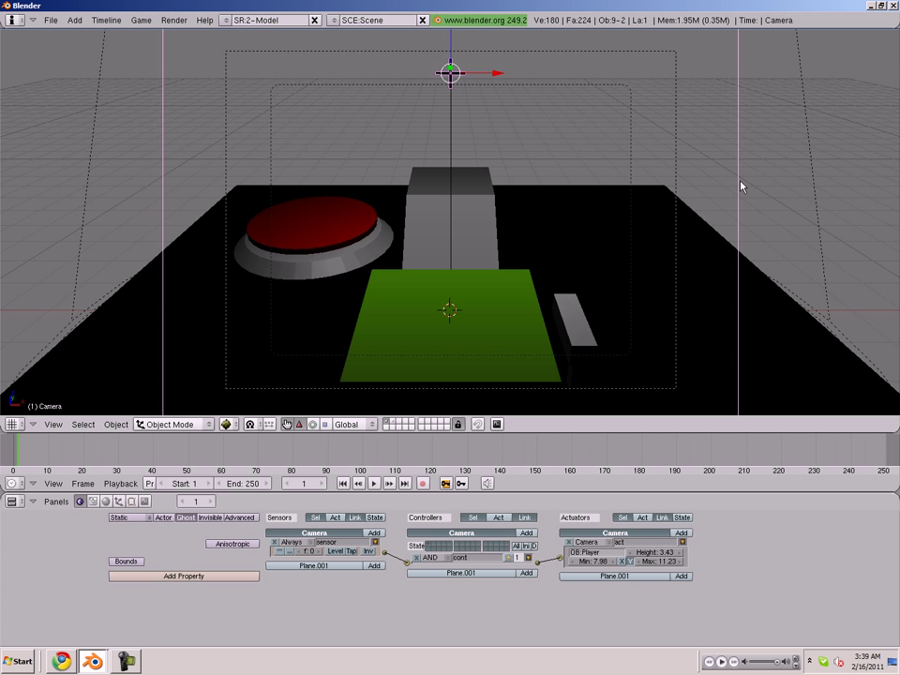
key(alt+p)
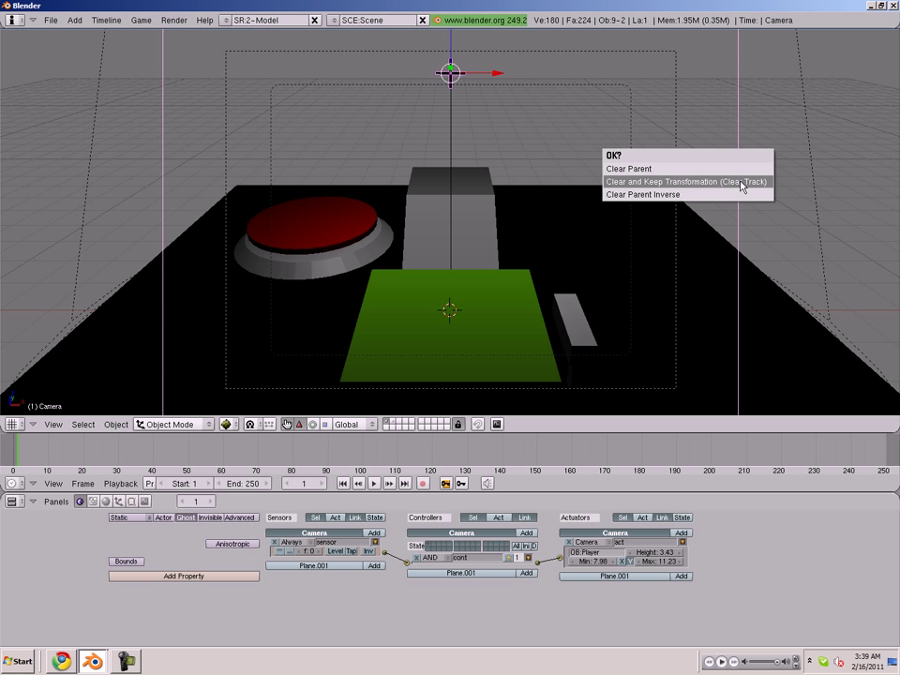
click(741, 182)
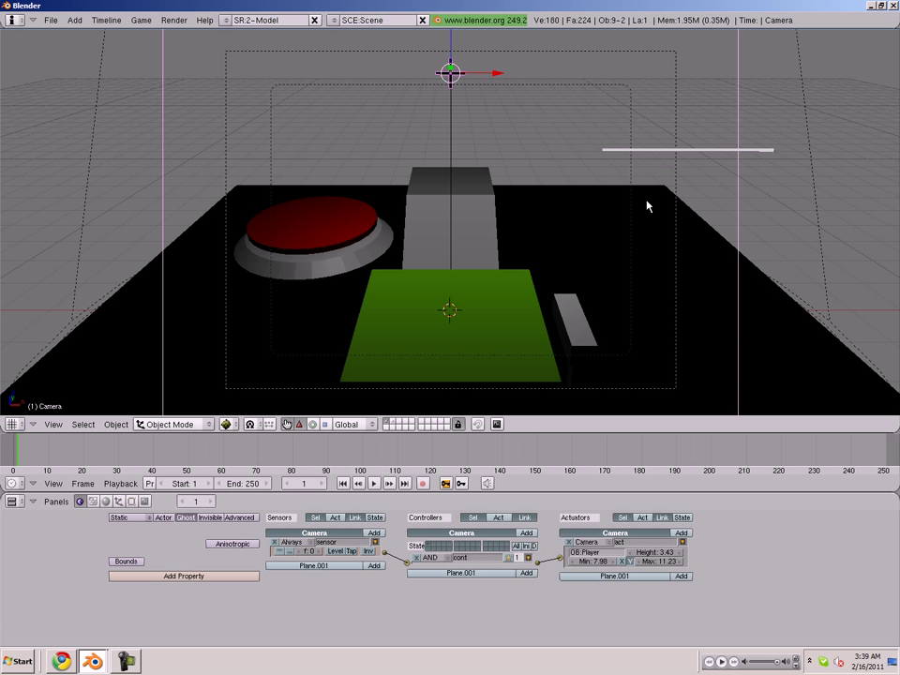
- Parent the crosshair to the gun beside the player cube
right_click(456, 81)
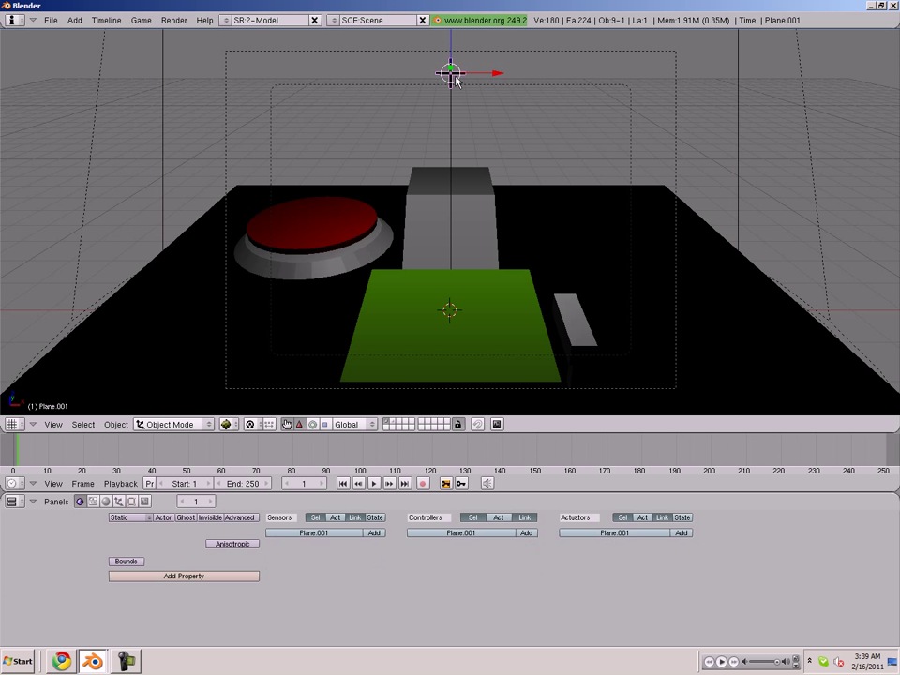
shift+right_click(572, 331)
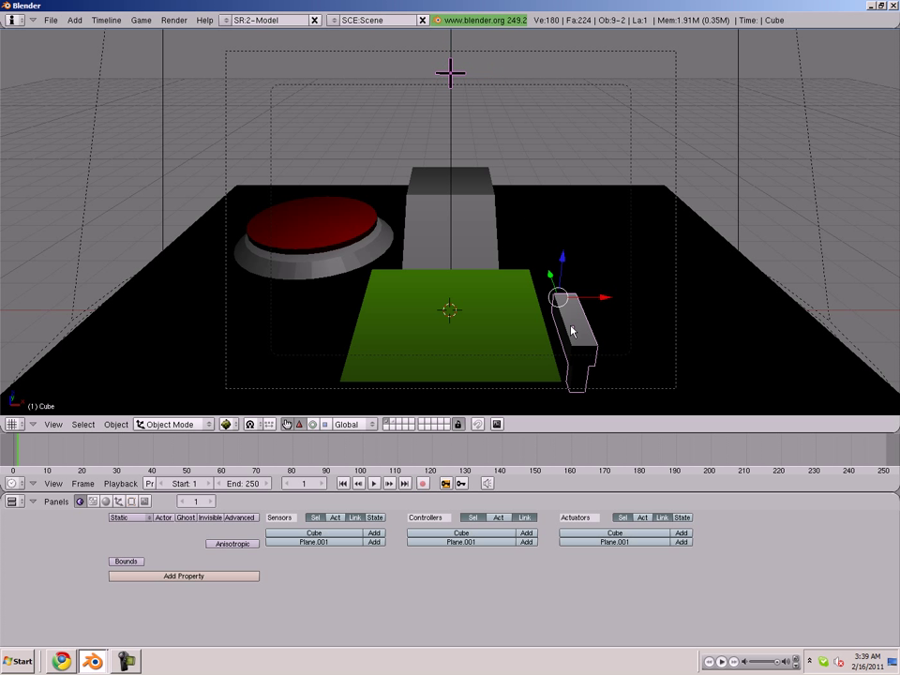
key(ctrl+p)
click(568, 327)
- Test-run the game, driving the player forward and turning it left to check how the crosshair follows
key(p)
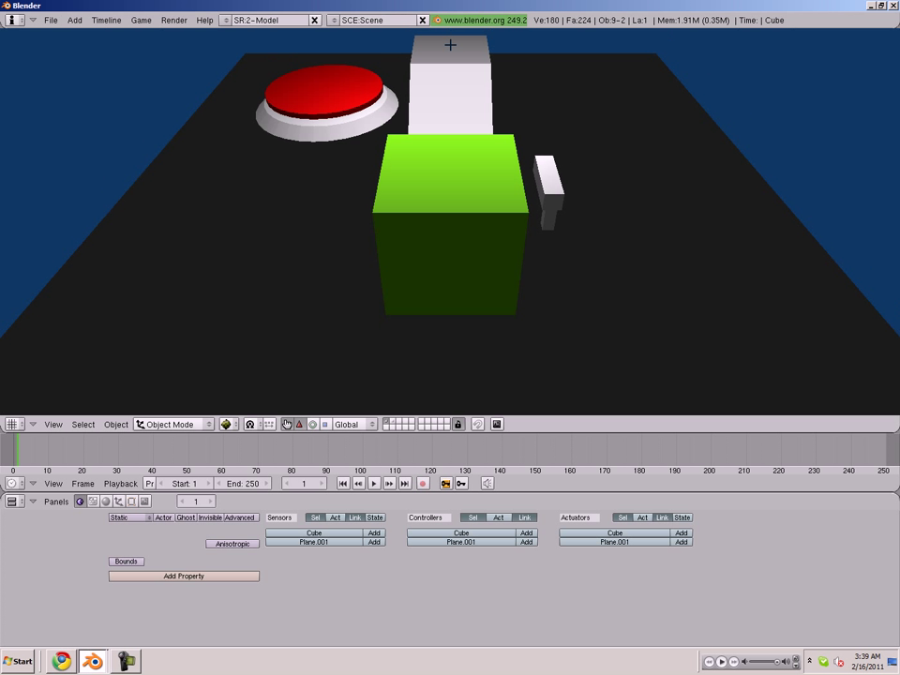
key(Up)
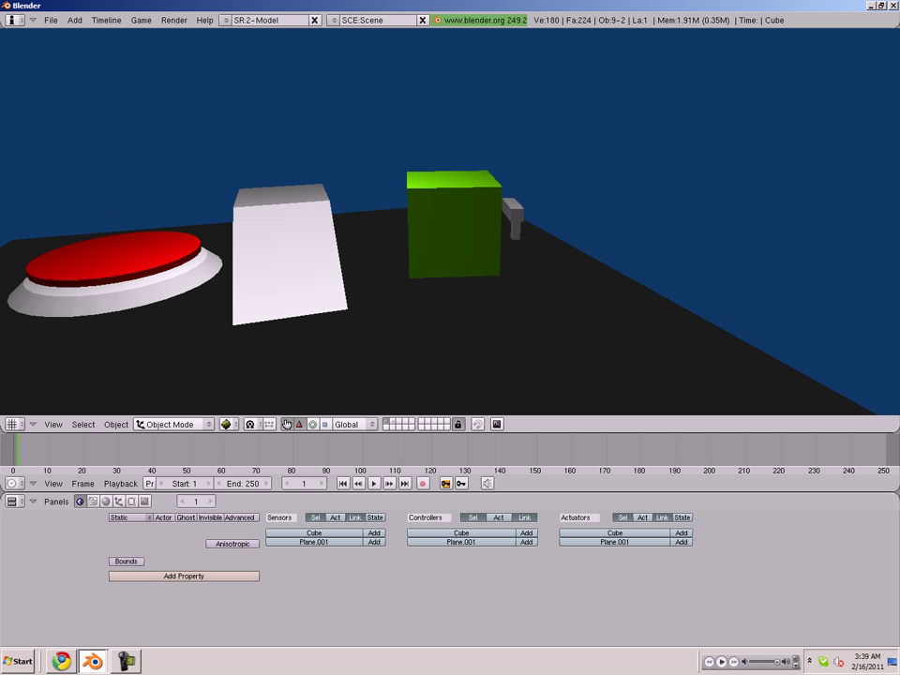
key(Left)
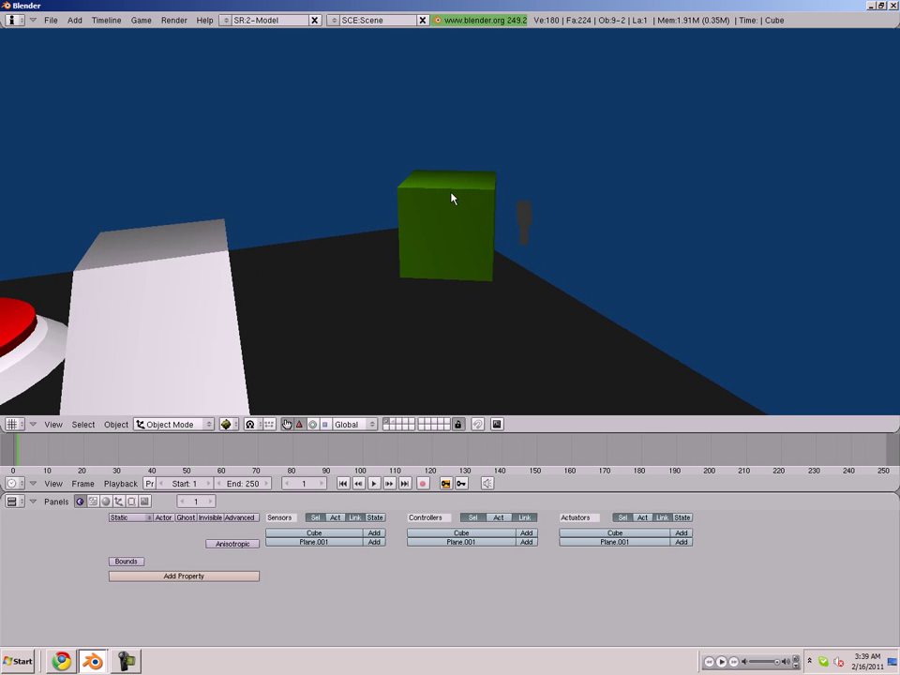
key(Escape)
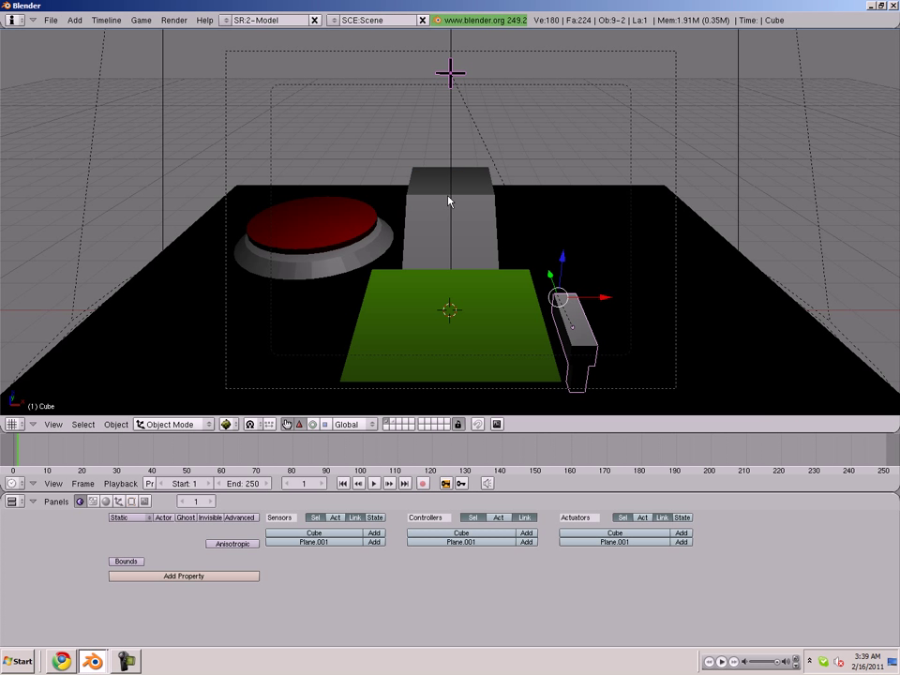
- Move the crosshair in the side view away from the camera, forward beyond the player cube
right_click(452, 95)
middle_drag(452, 94, 387, 244)
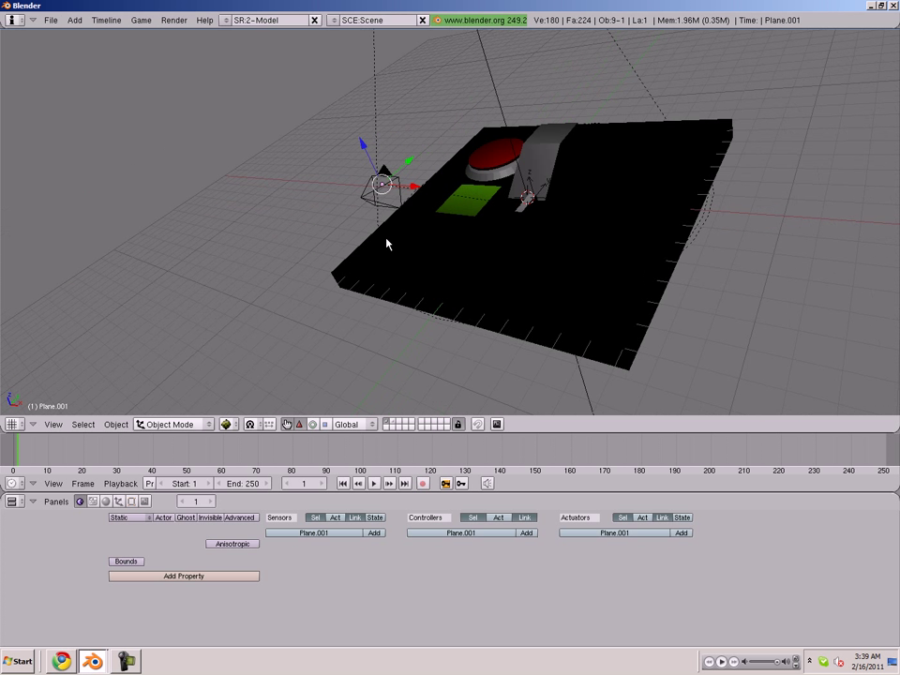
key(KP_3)
key(g)
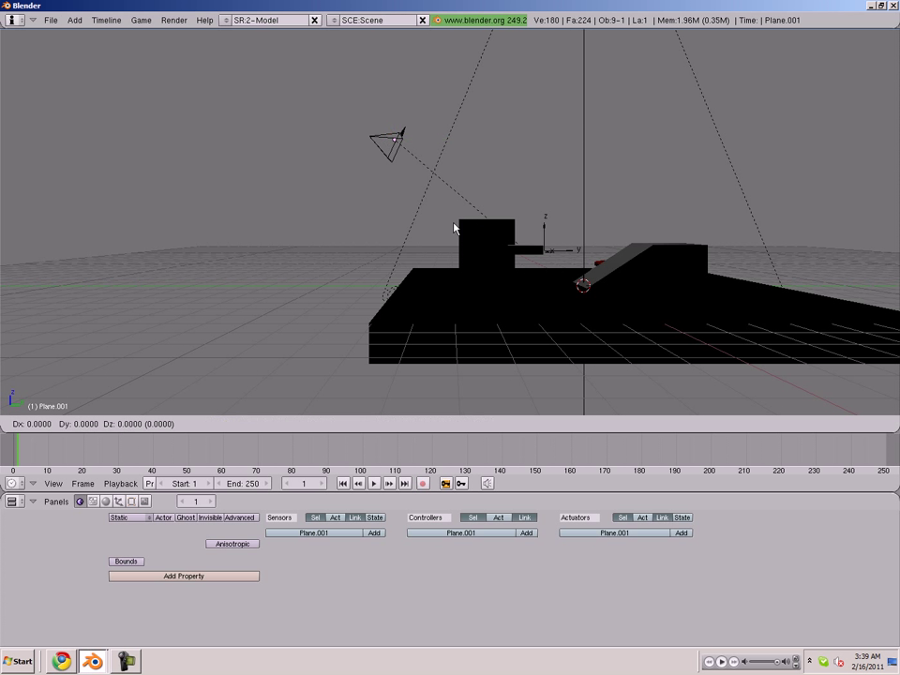
click(581, 266)
key(KP_0)
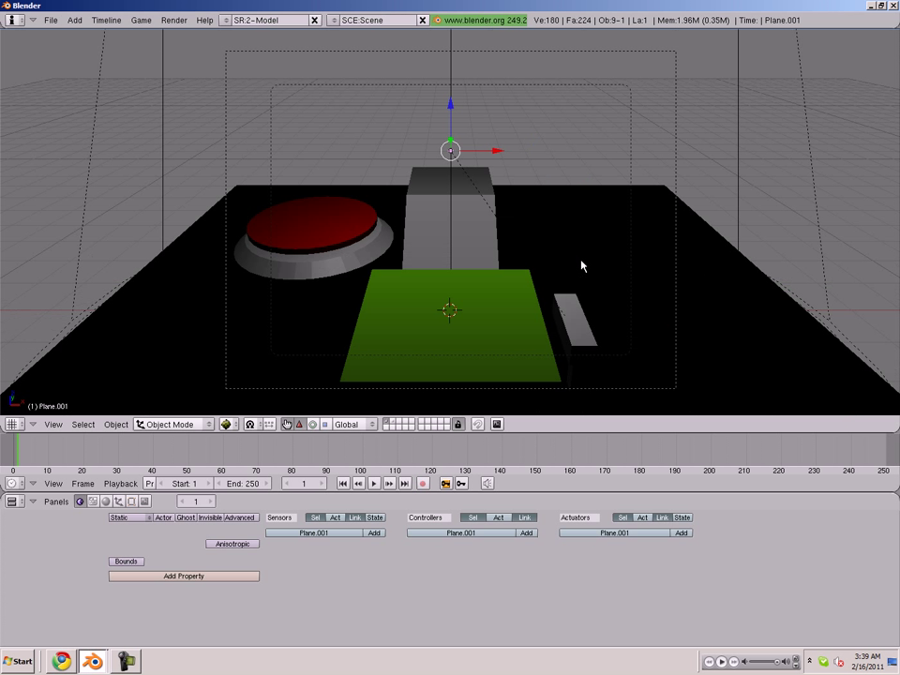
- Enlarge the crosshair and raise it about 0.68 units along the global Z axis above the player cube
key(s)
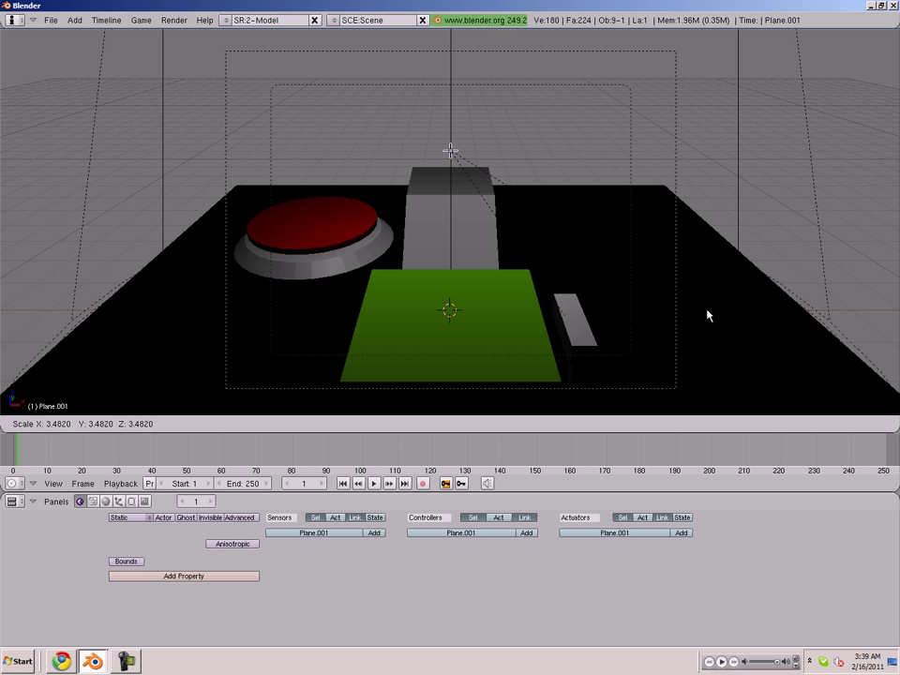
click(646, 289)
key(g)
key(z)
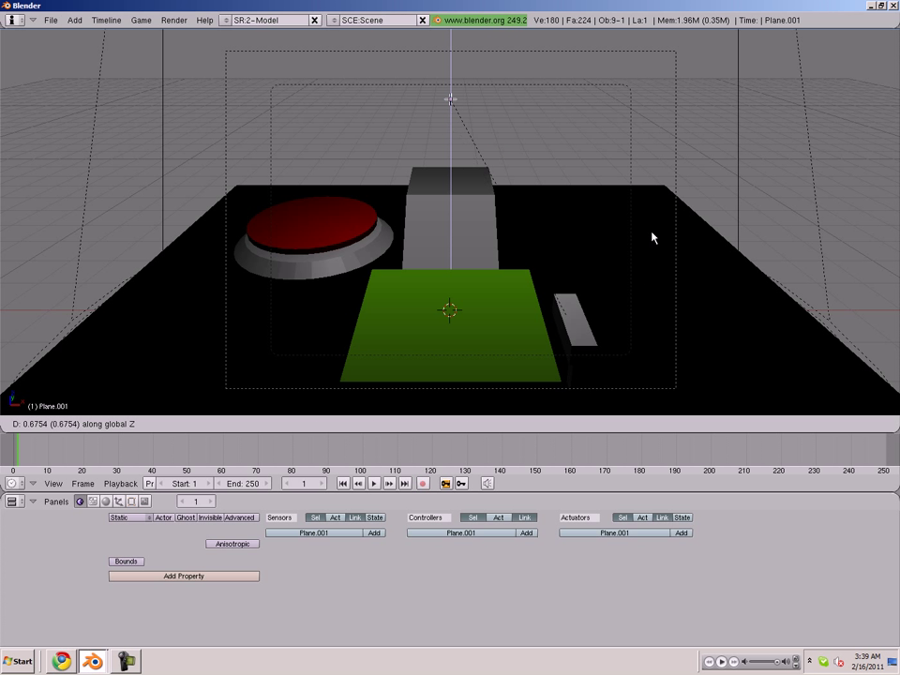
click(652, 238)
- Test-run the game to check the crosshair's size and height, and show its material settings
key(p)
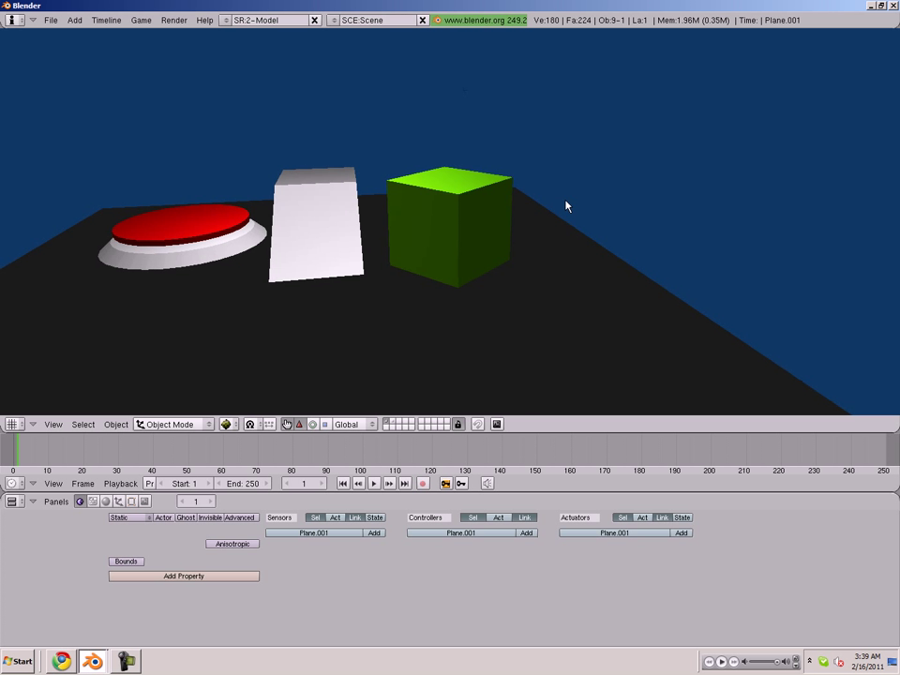
key(Escape)
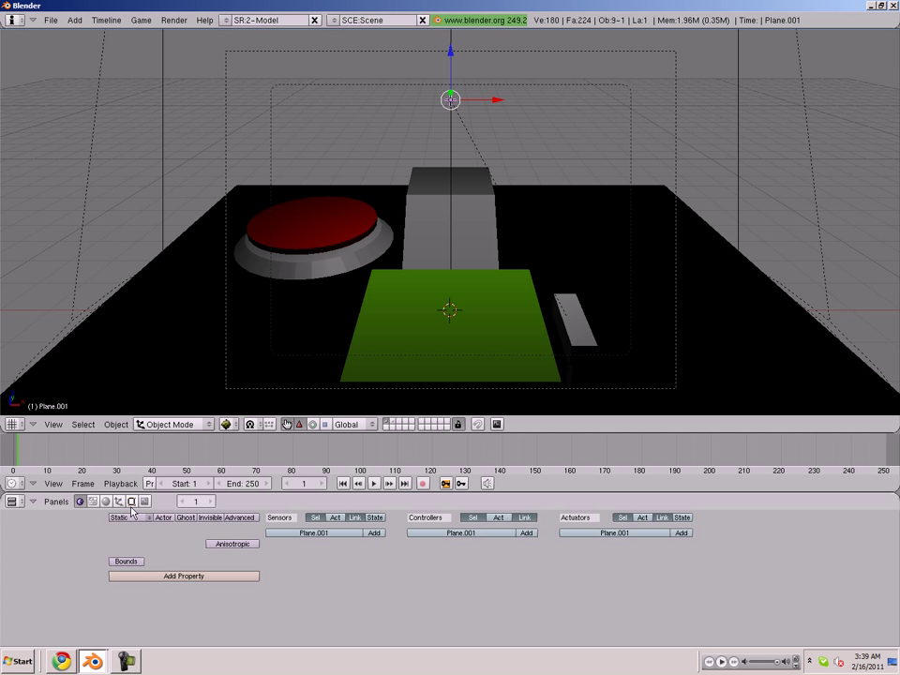
key(F5)
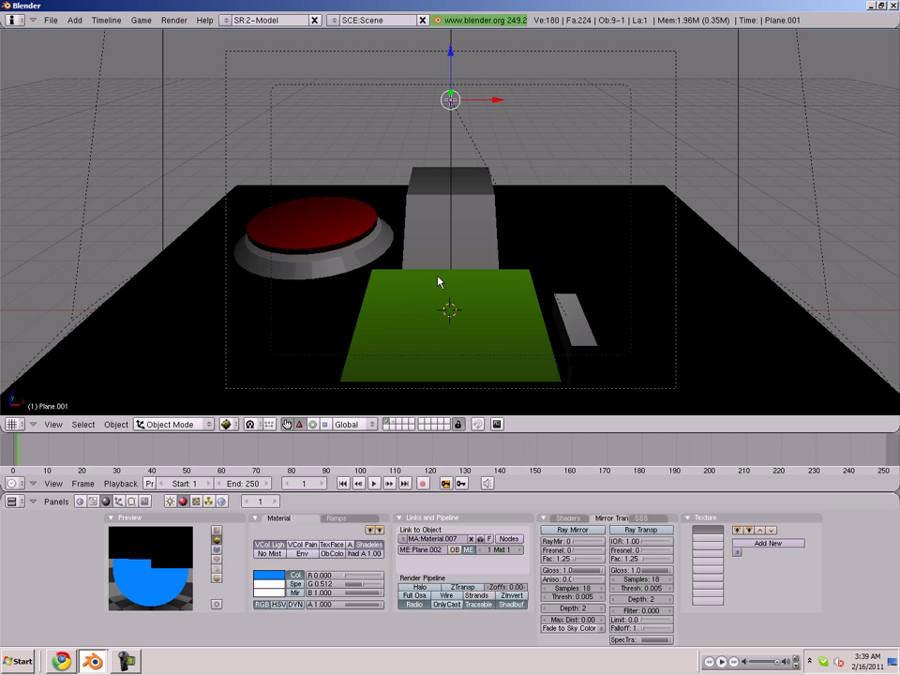
- Try parenting the crosshair to the gun again, and clear the parents of both objects
shift+right_click(568, 320)
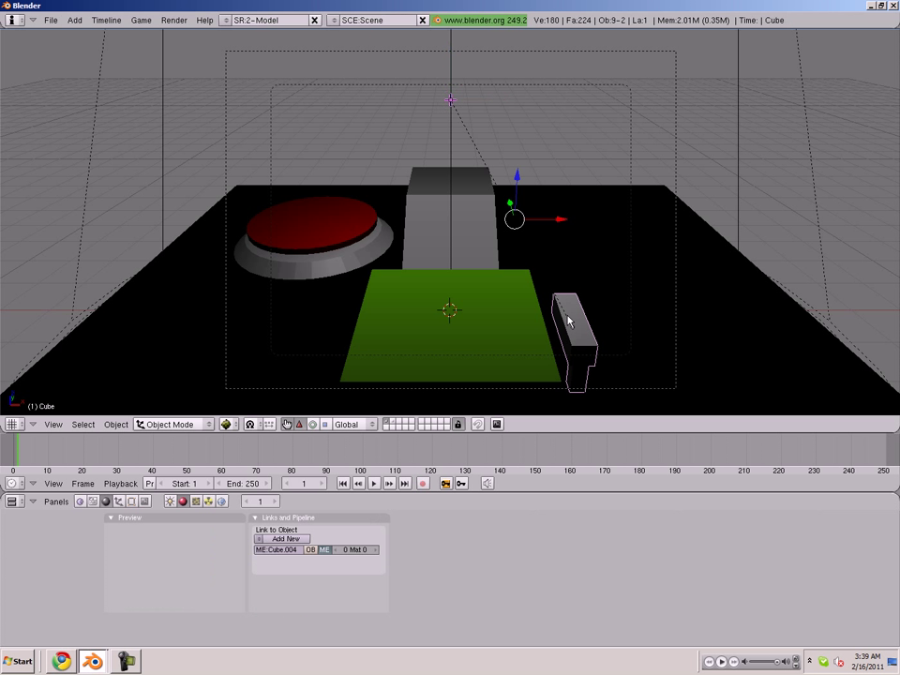
key(ctrl+p)
click(568, 320)
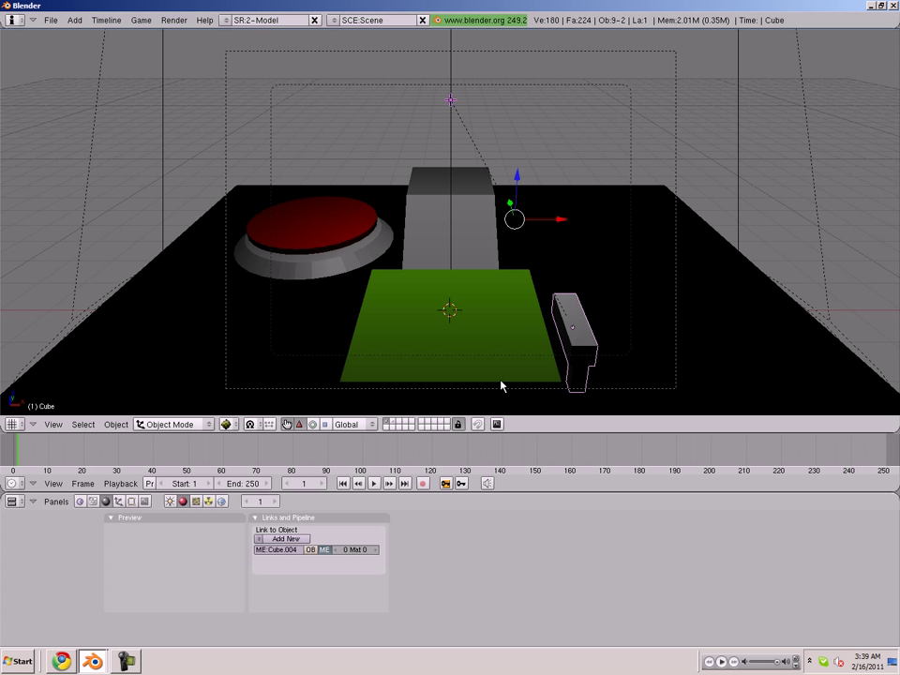
key(alt+p)
click(555, 362)
- Parent the crosshair to the green player cube
right_click(448, 101)
right_click(454, 314)
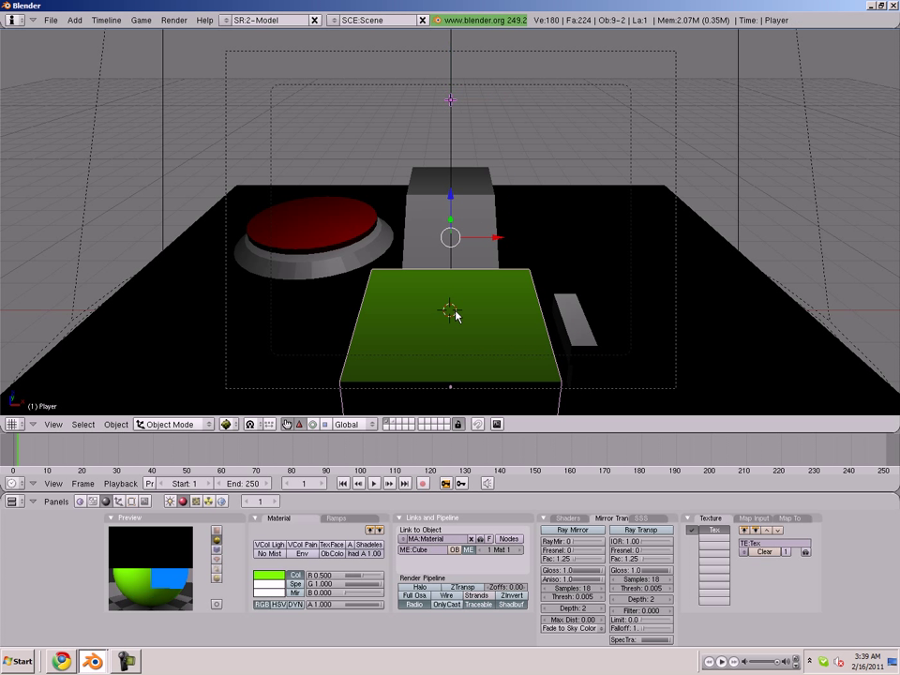
key(p)
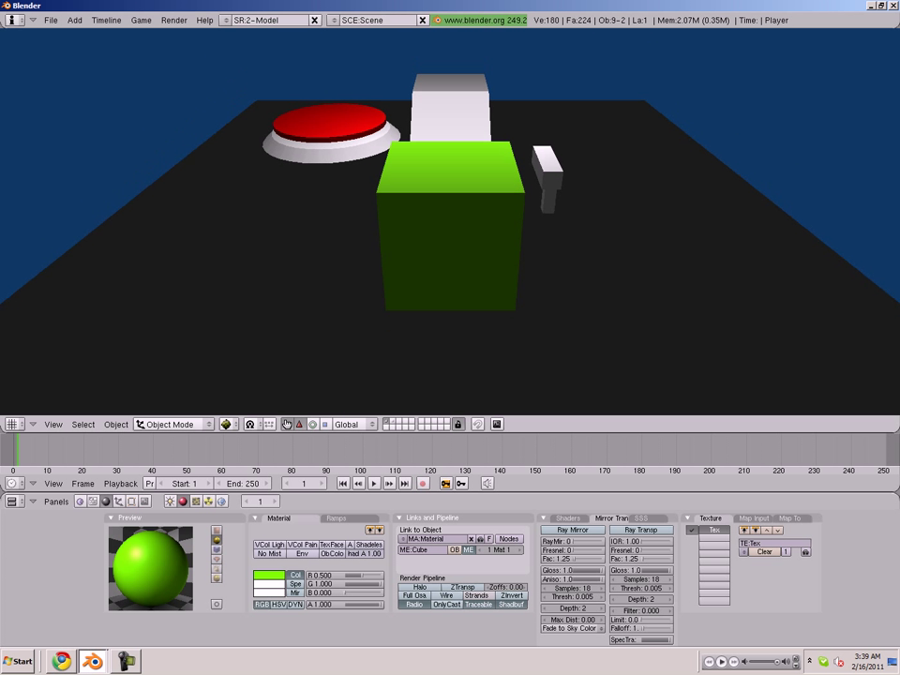
key(Escape)
key(ctrl+p)
click(452, 315)
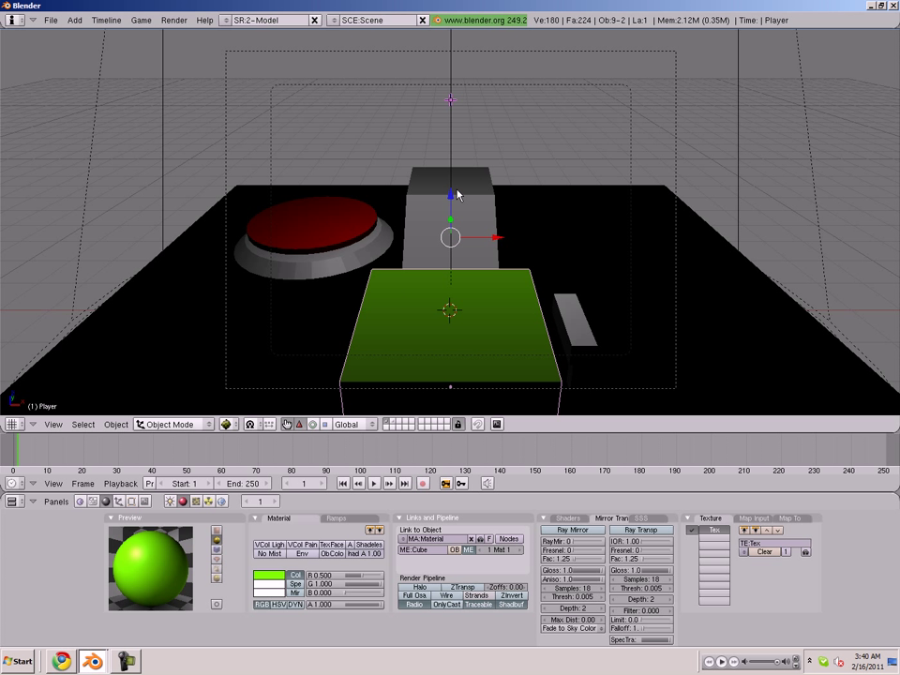
- Test-run the game twice, moving the player to check how the crosshair and gun follow the cube
key(p)
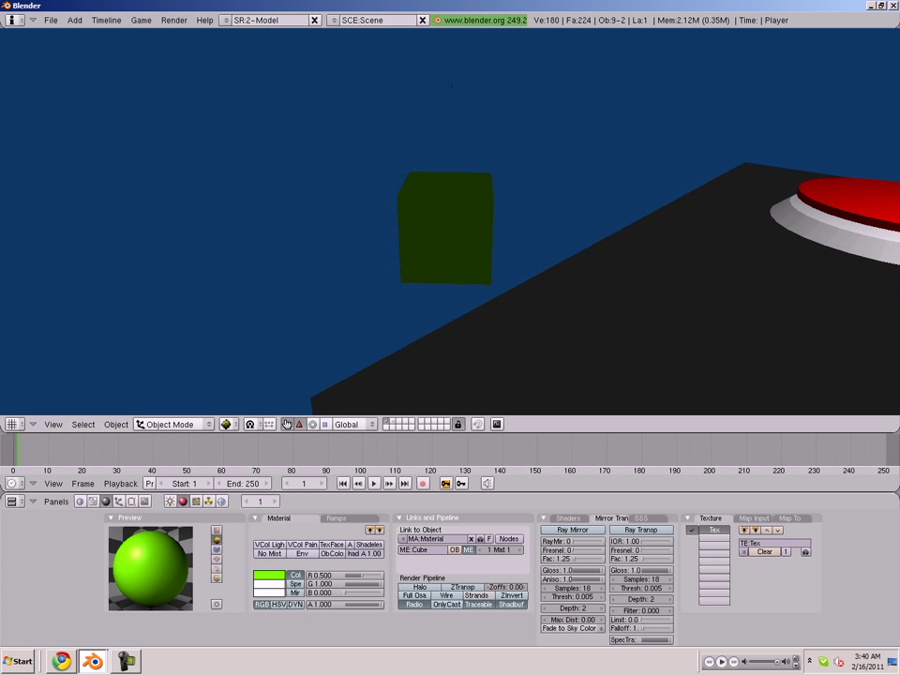
key(Escape)
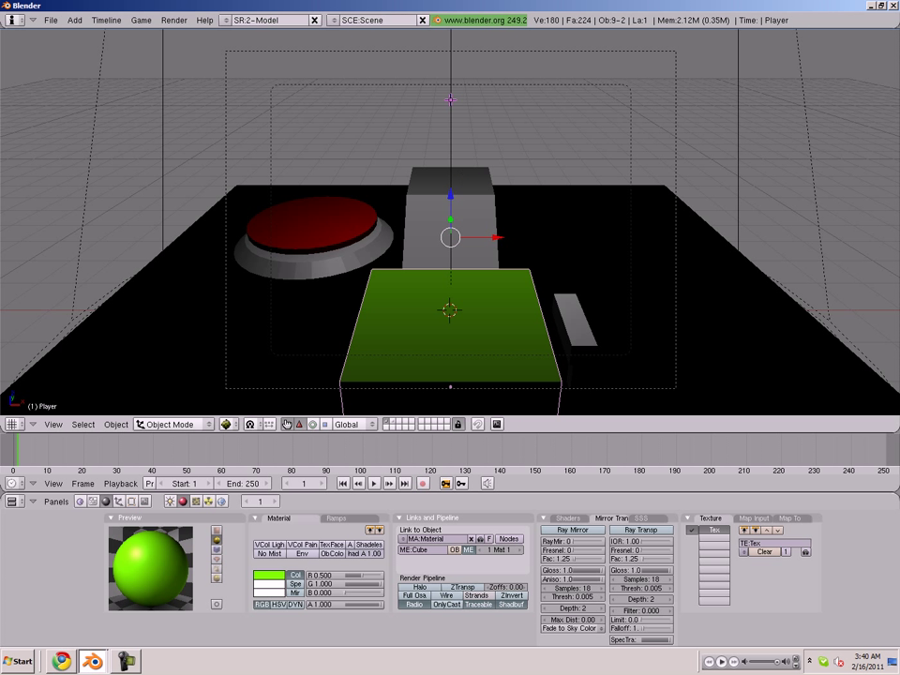
key(p)
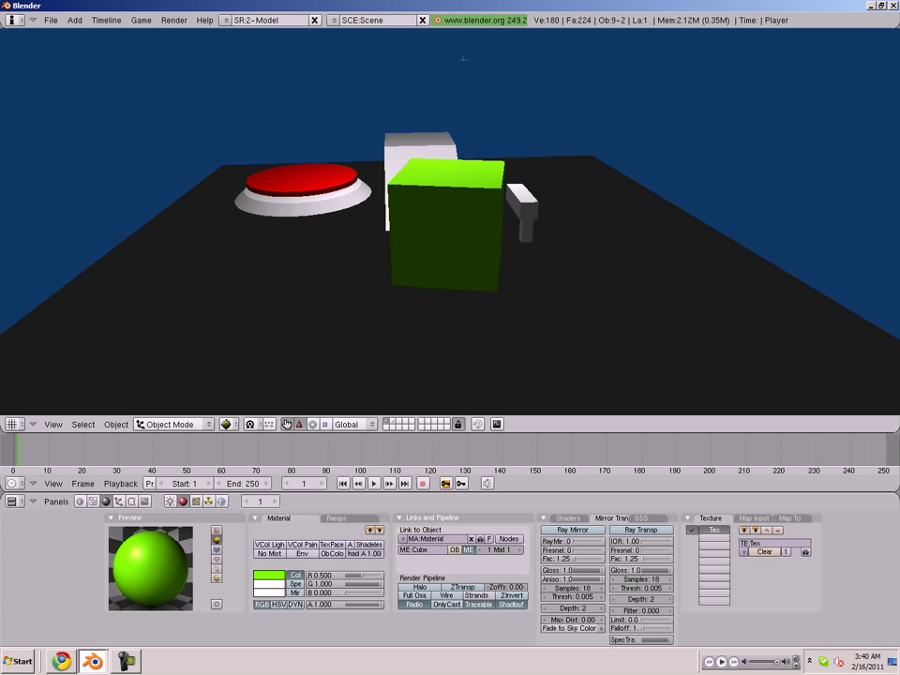
key(Escape)
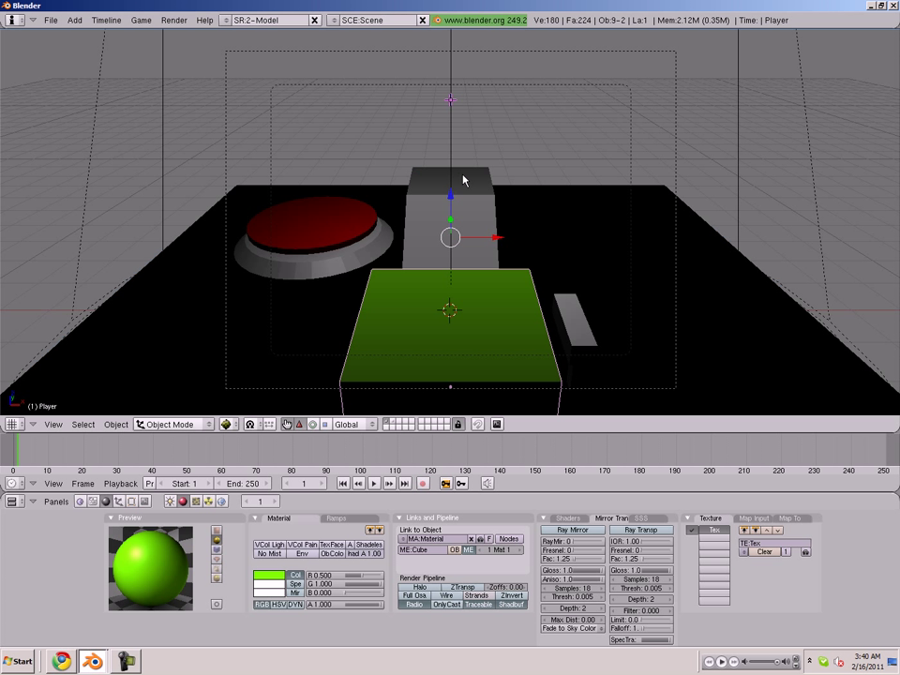
- Parent the gun to the green player cube
right_click(570, 319)
shift+right_click(519, 322)
key(ctrl+p)
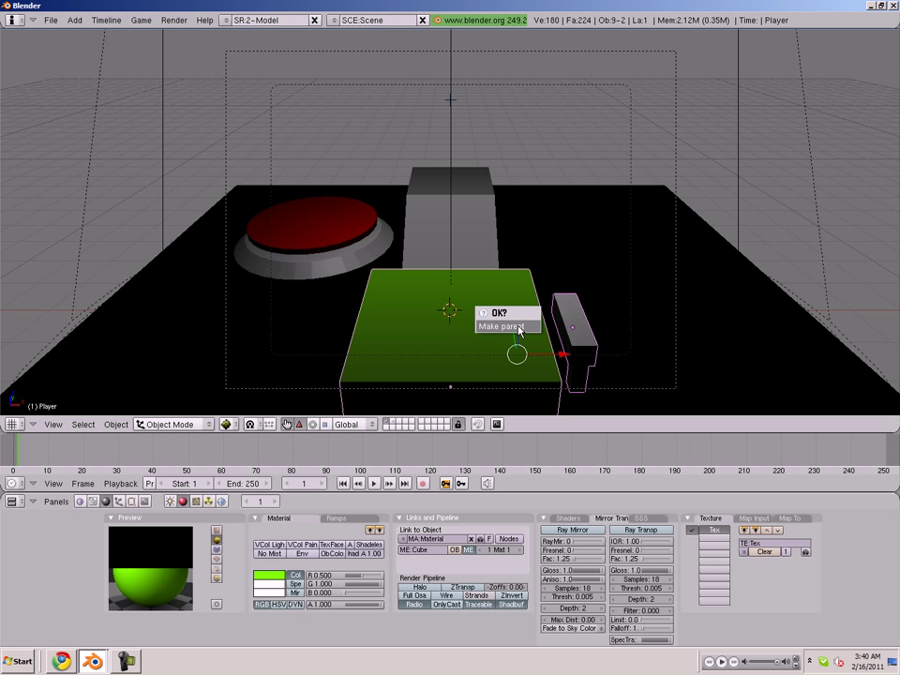
click(519, 327)
- Test-run the game, driving forward, turning both ways and firing bullets to check the gun and crosshair
key(p)
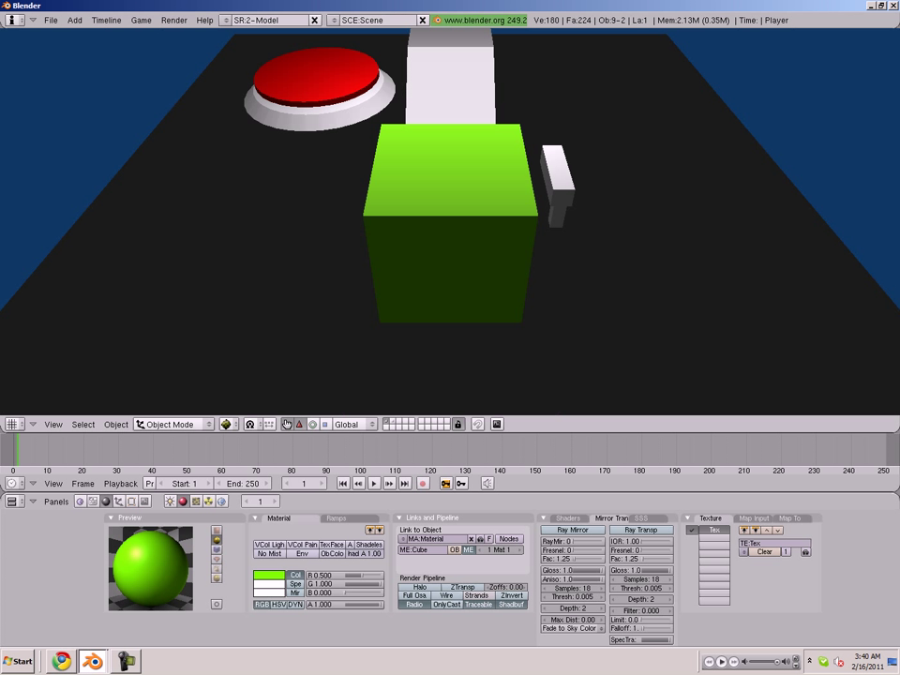
key(Up)
key(Right)
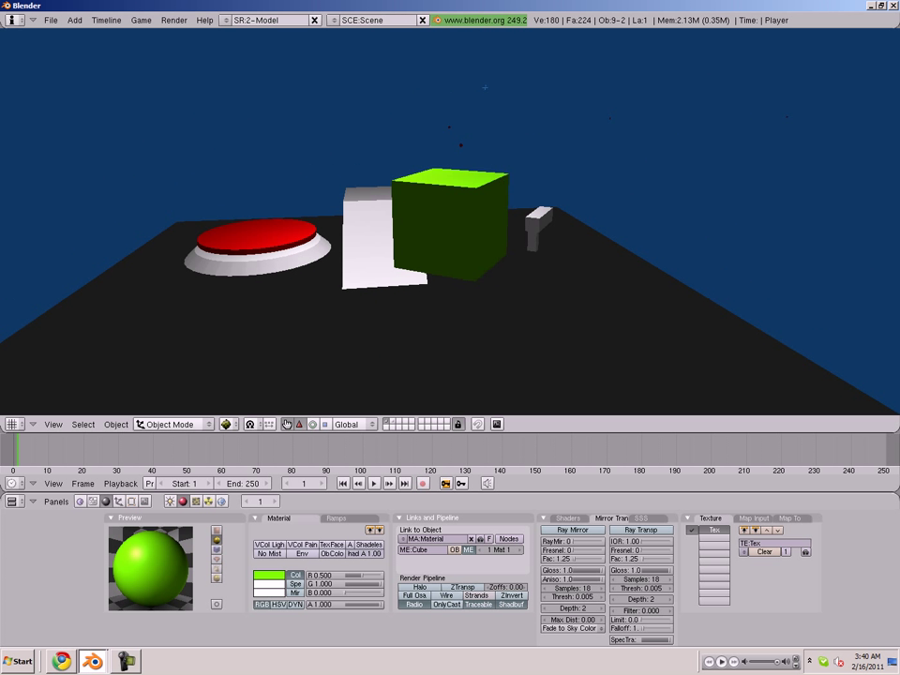
key(Up)
key(Left)
key(Right)
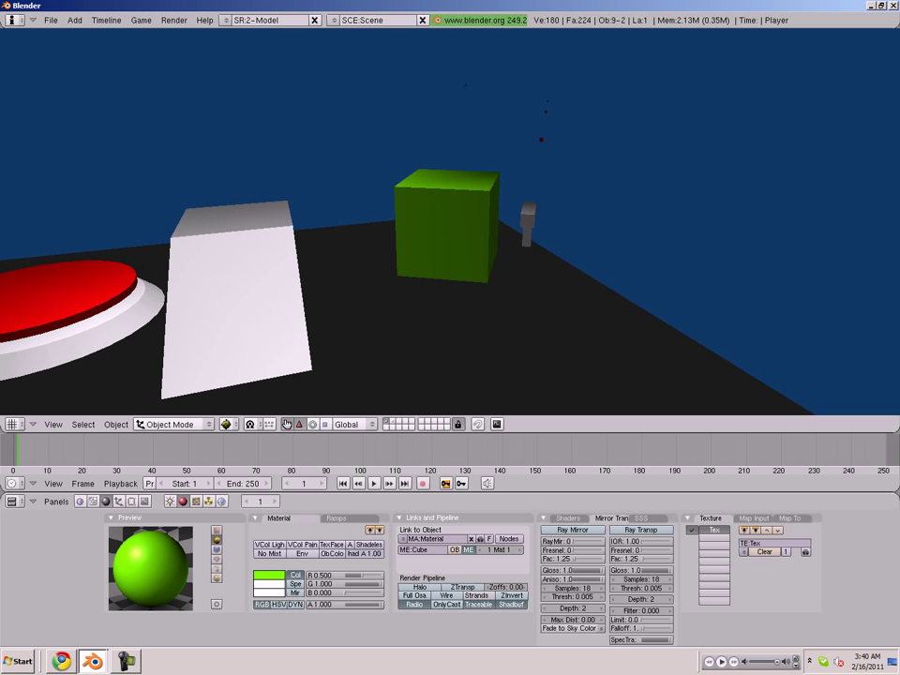
key(Left)
key(Right)
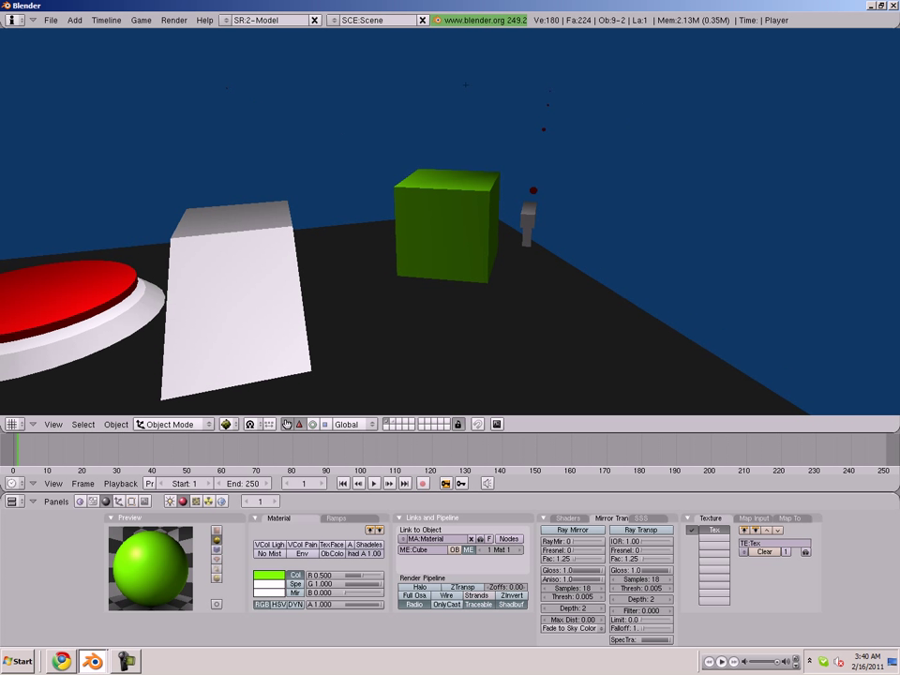
key(Left)
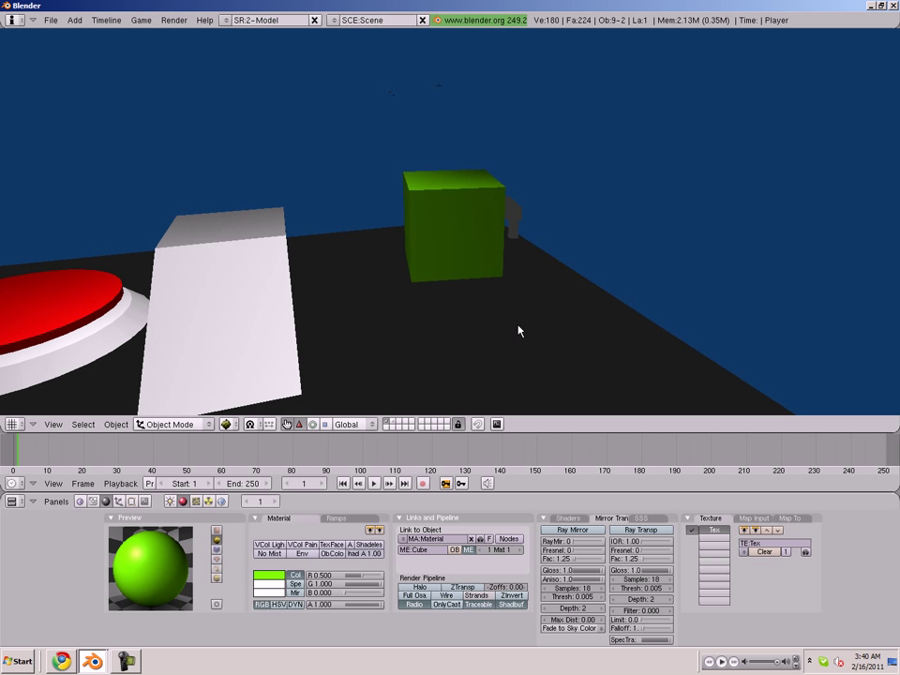
key(Escape)
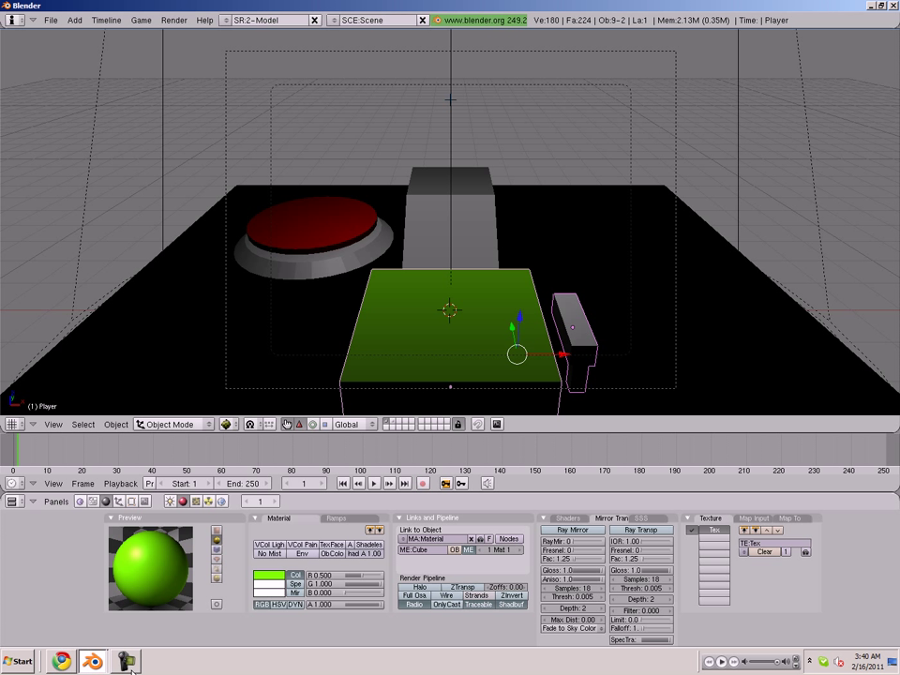
click(131, 670)
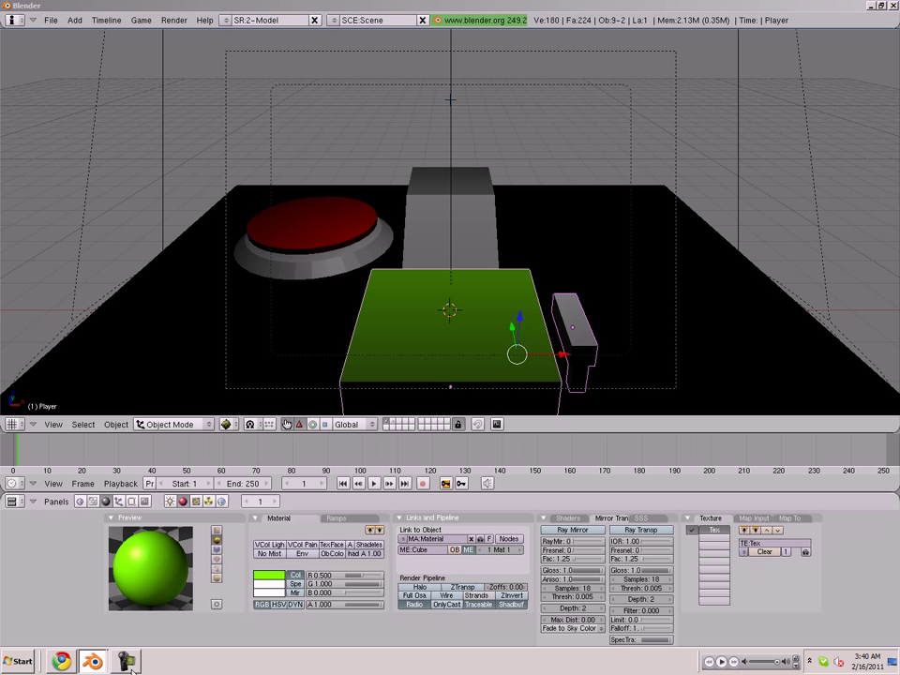